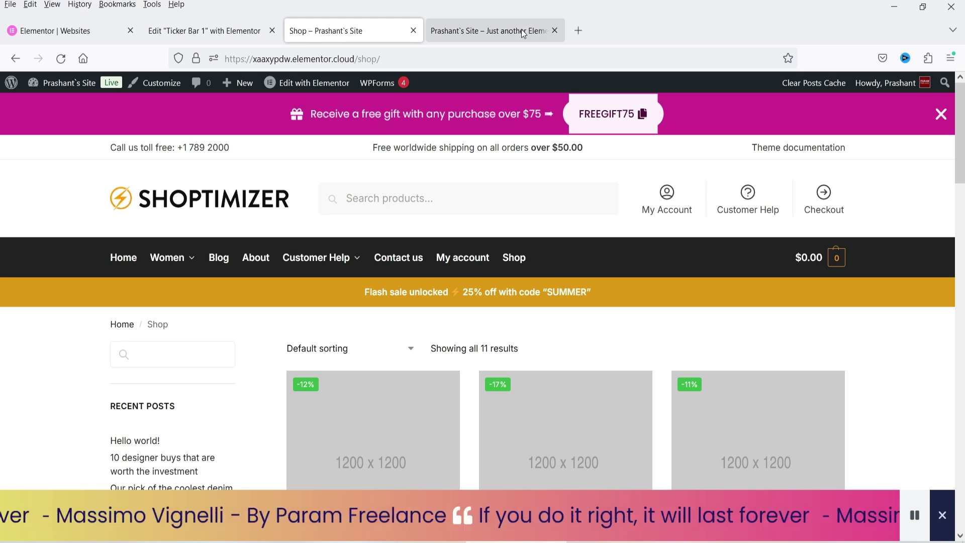
Examine the free-shipping floating bar on the store's home page while the page moves, and dismiss the bar.
{"action": "left_click", "coordinate": [495, 29]}
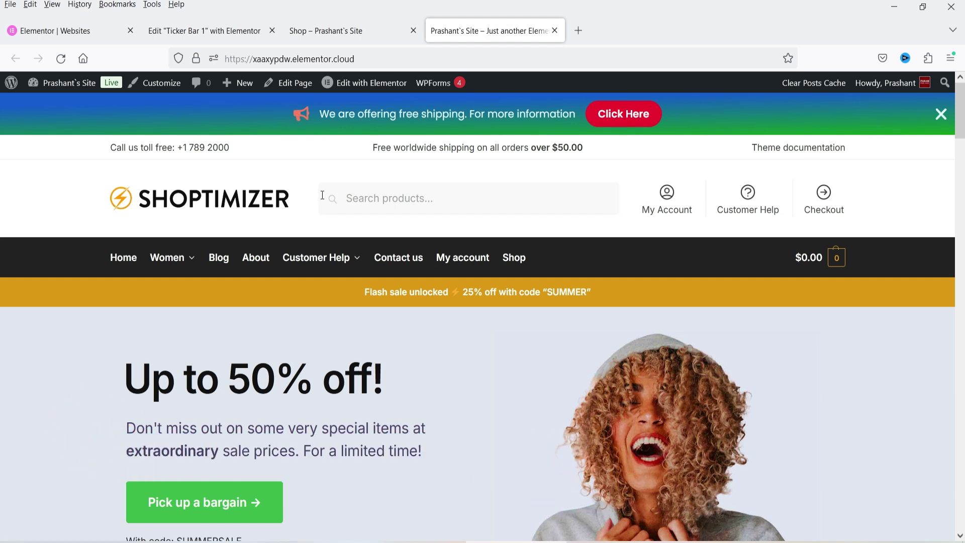
{"action": "scroll", "coordinate": [322, 196], "scroll_direction": "down", "scroll_amount": 5}
{"action": "scroll", "coordinate": [321, 200], "scroll_direction": "up", "scroll_amount": 5}
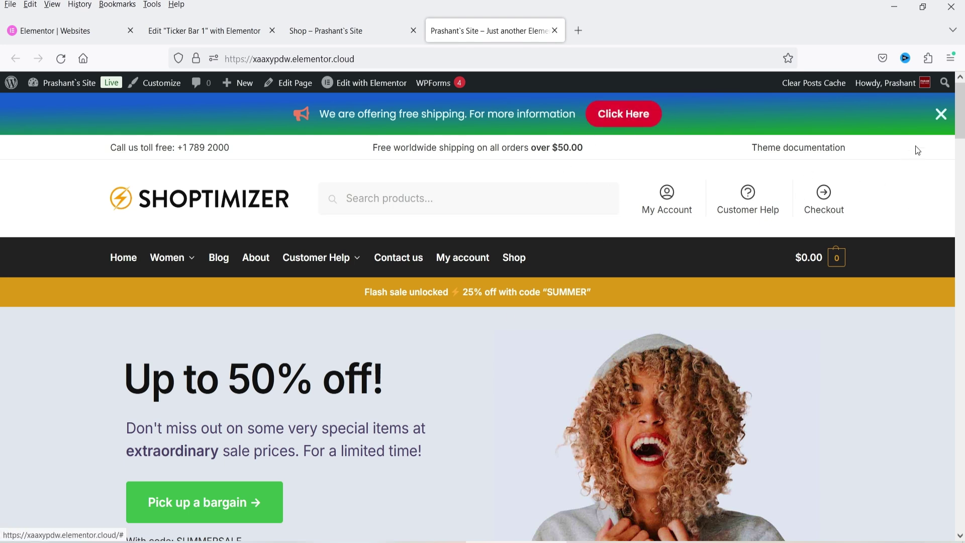
{"action": "left_click", "coordinate": [940, 115]}
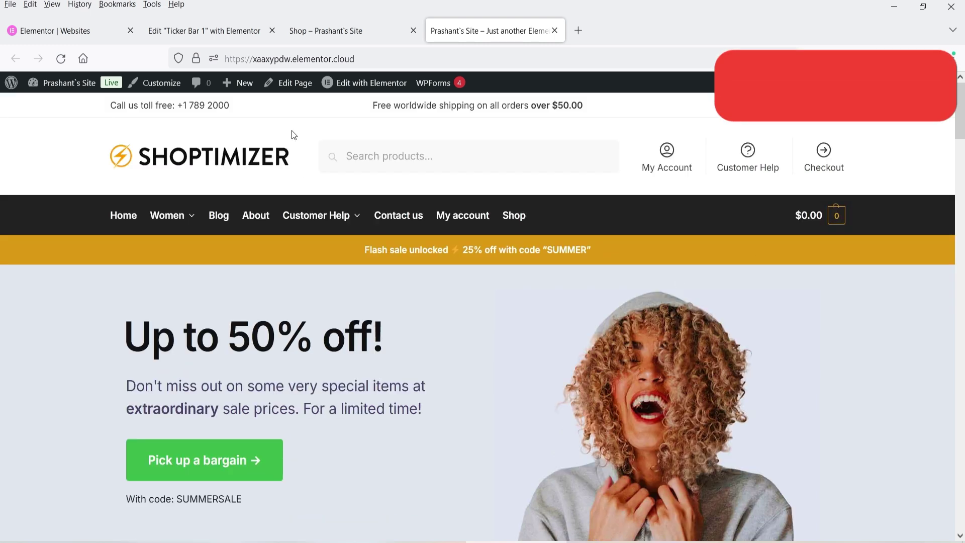
Examine the shop page's floating bars, pausing and resuming the quote ticker and trying the FREEGIFT75 coupon button.
{"action": "left_click", "coordinate": [339, 31]}
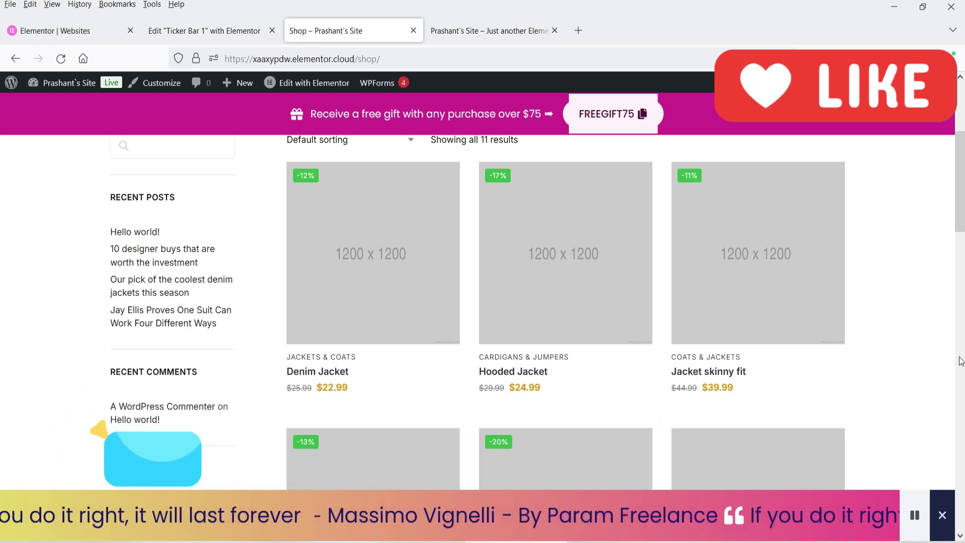
{"action": "scroll", "coordinate": [947, 339], "scroll_direction": "down", "scroll_amount": 4}
{"action": "scroll", "coordinate": [944, 336], "scroll_direction": "down", "scroll_amount": 6}
{"action": "scroll", "coordinate": [943, 335], "scroll_direction": "up", "scroll_amount": 15}
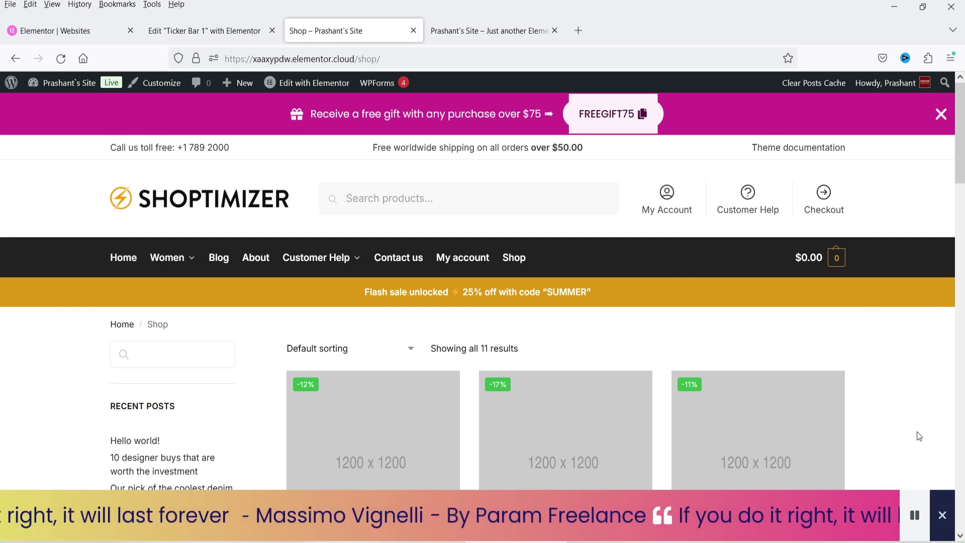
{"action": "left_click", "coordinate": [915, 517]}
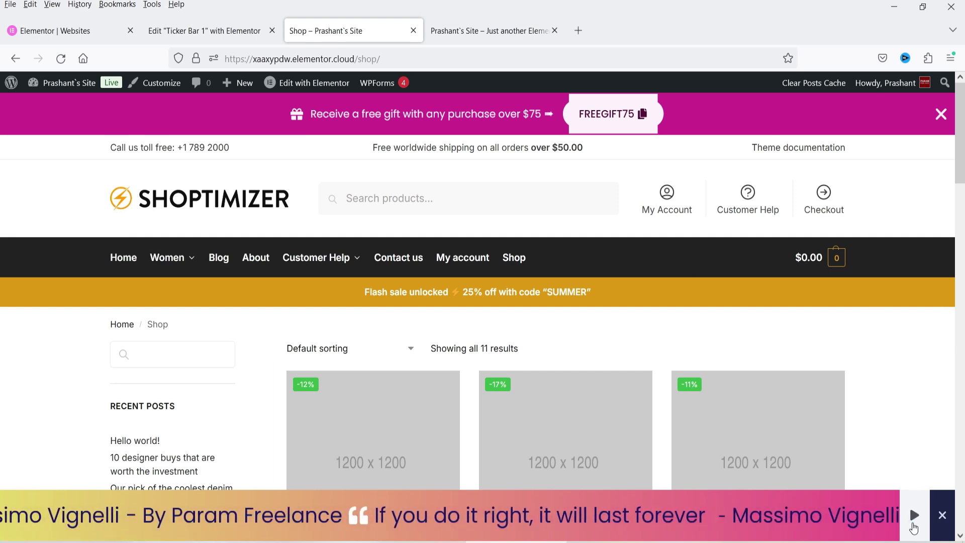
{"action": "left_click", "coordinate": [914, 518]}
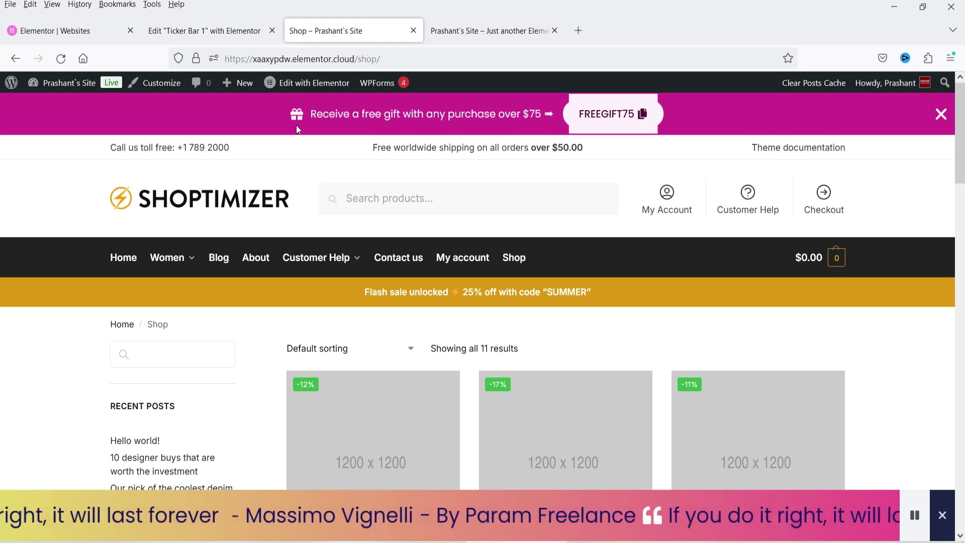
{"action": "left_click", "coordinate": [616, 120]}
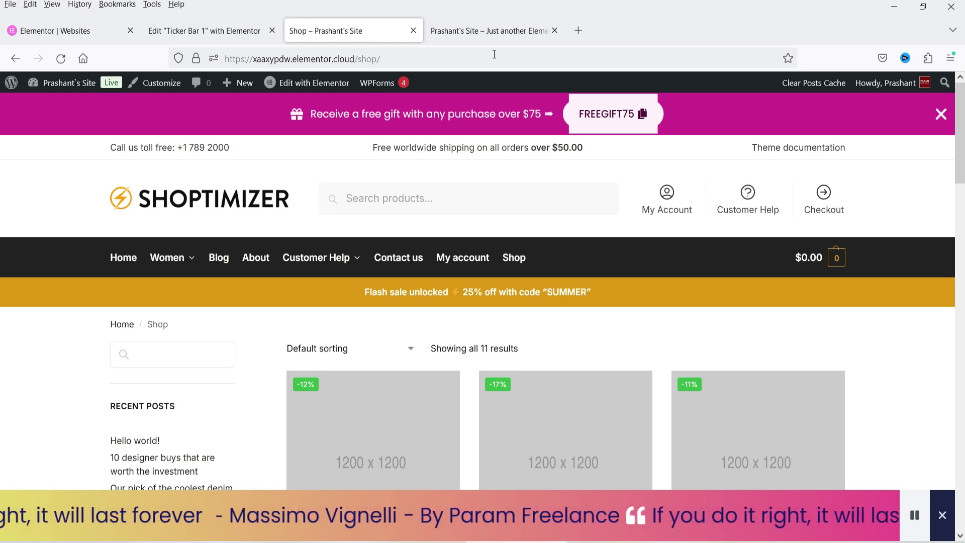
View the Elementor account's websites list and return to the store's home page.
{"action": "left_click", "coordinate": [490, 31]}
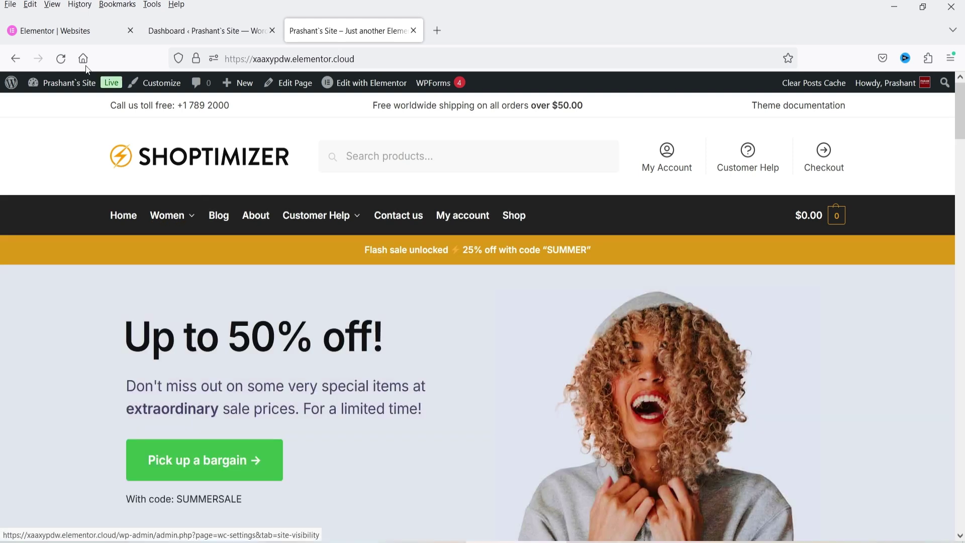
{"action": "left_click", "coordinate": [49, 31]}
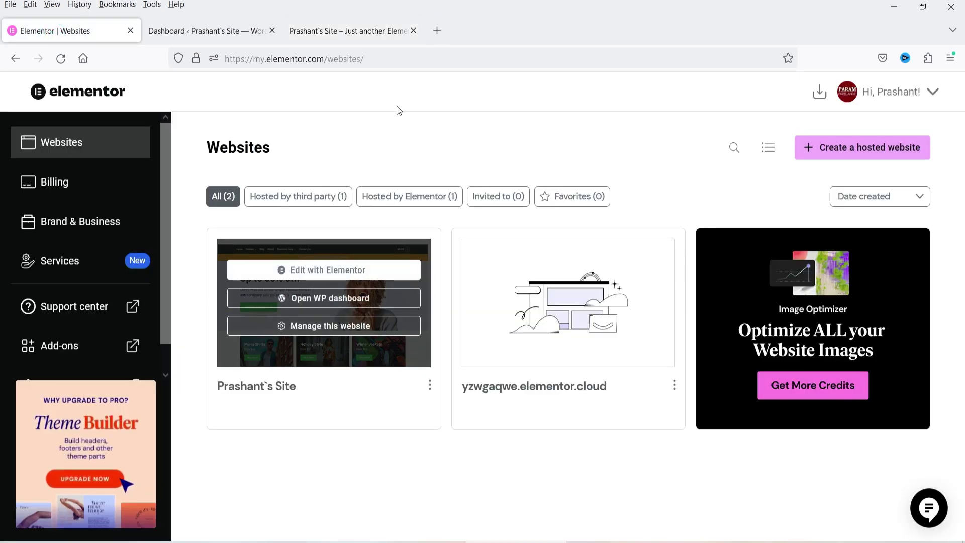
{"action": "left_click", "coordinate": [330, 31]}
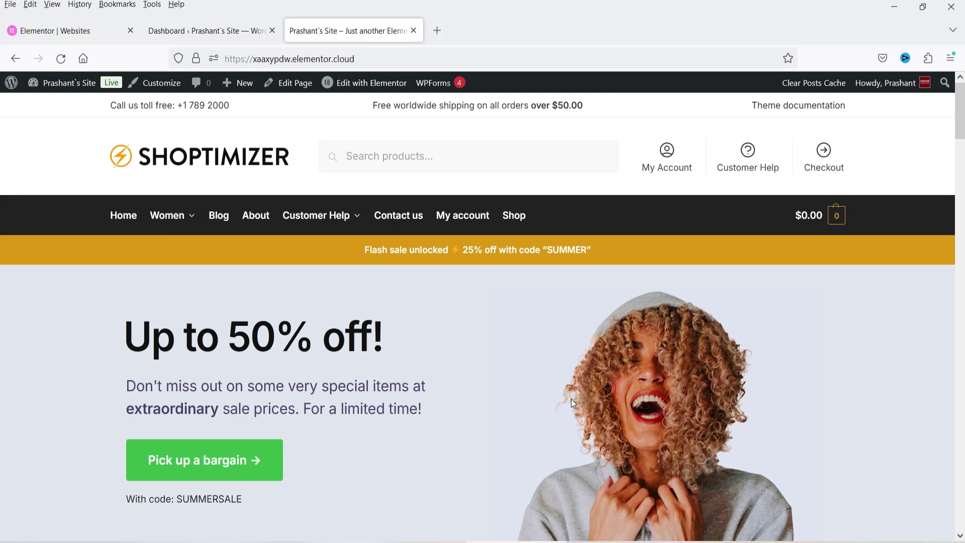
Open the installed plugins list in the WordPress admin and review the Elementor and Elementor Pro entries.
{"action": "key", "text": "ctrl+shift+Tab"}
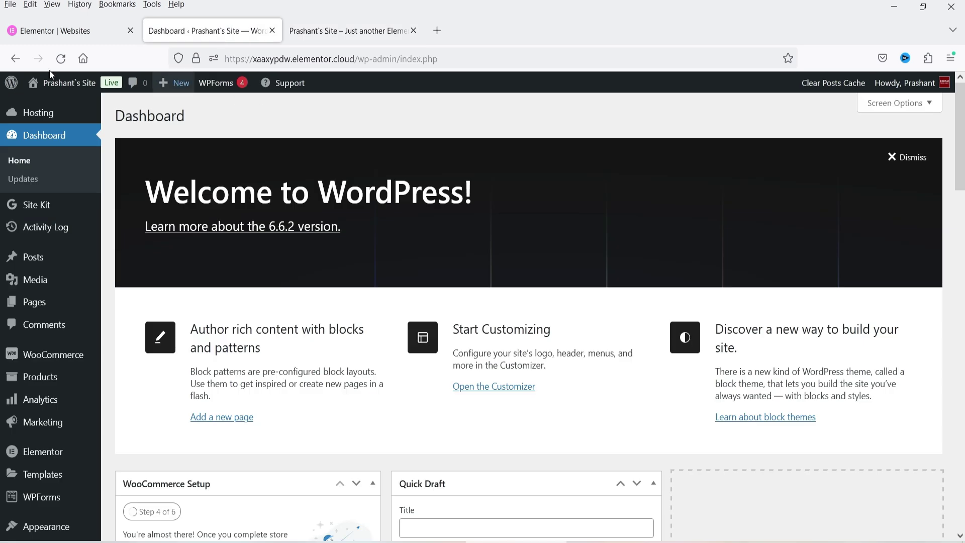
{"action": "scroll", "coordinate": [99, 293], "scroll_direction": "down", "scroll_amount": 4}
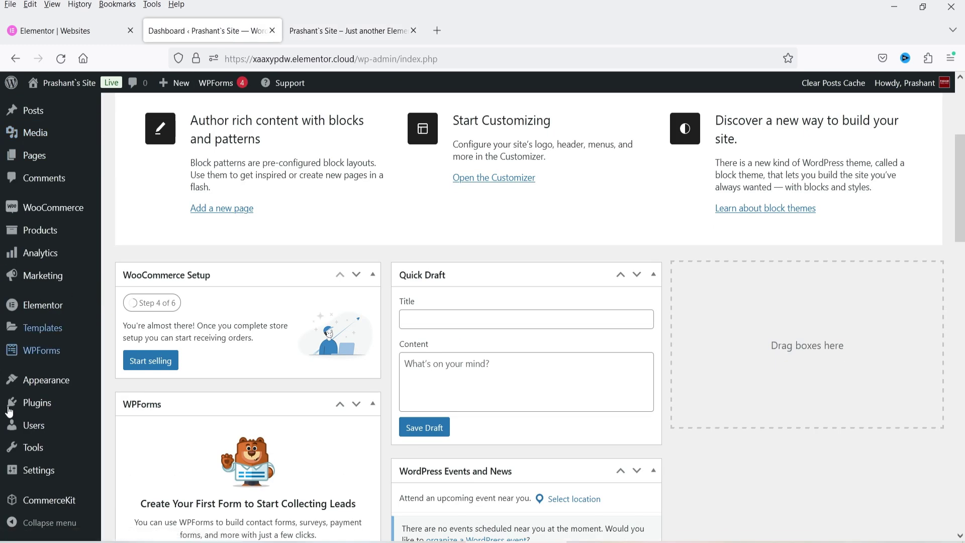
{"action": "left_click", "coordinate": [33, 404]}
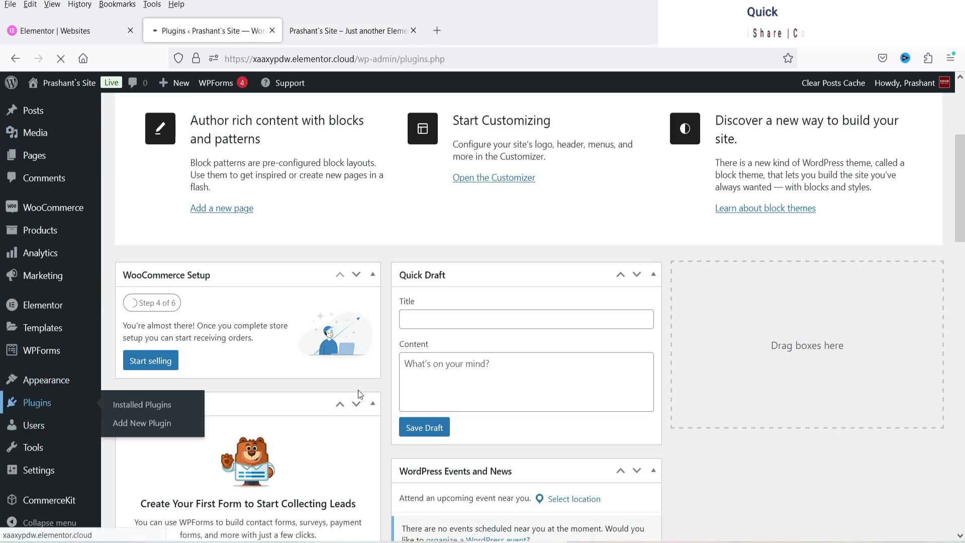
{"action": "scroll", "coordinate": [348, 228], "scroll_direction": "down", "scroll_amount": 2}
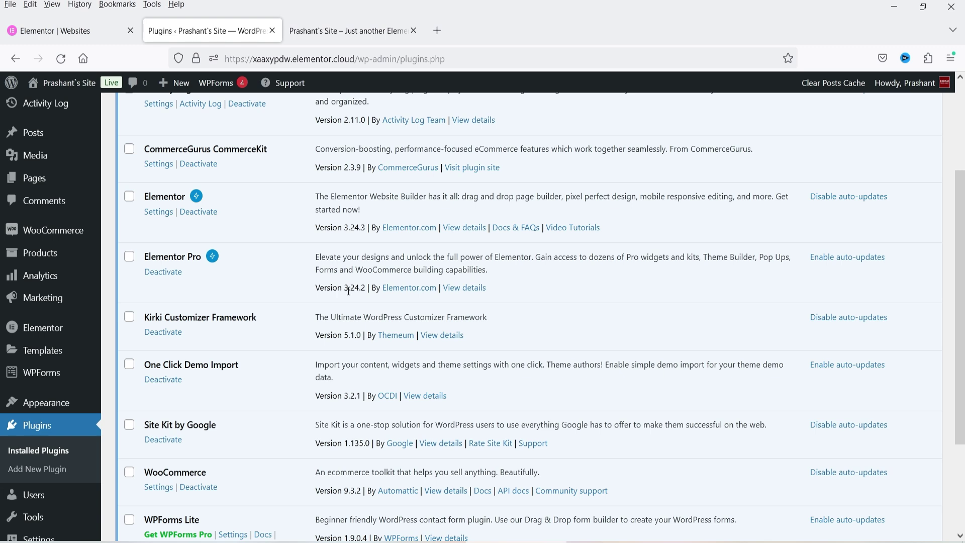
{"action": "scroll", "coordinate": [348, 290], "scroll_direction": "up", "scroll_amount": 3}
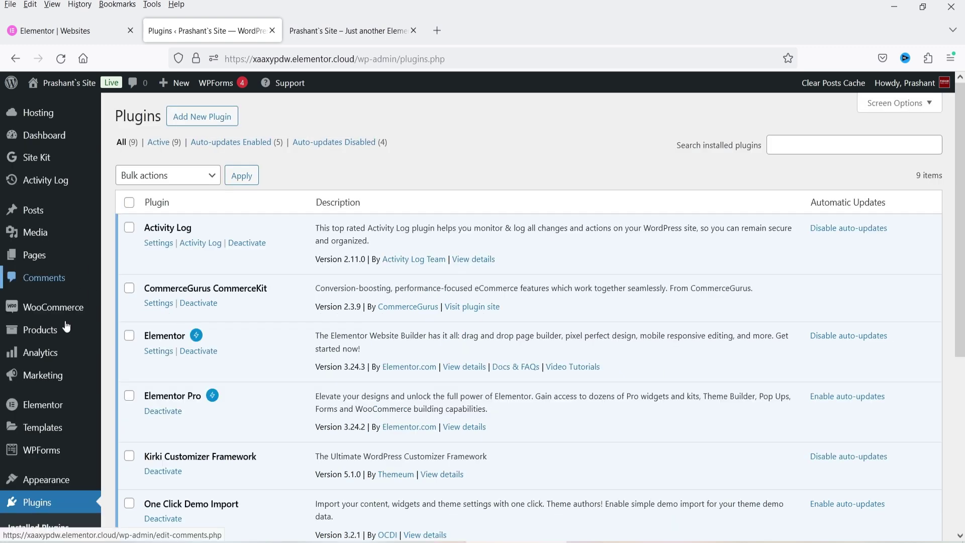
Open the Floating Elements templates page and start adding a new floating element.
{"action": "mouse_move", "coordinate": [52, 430]}
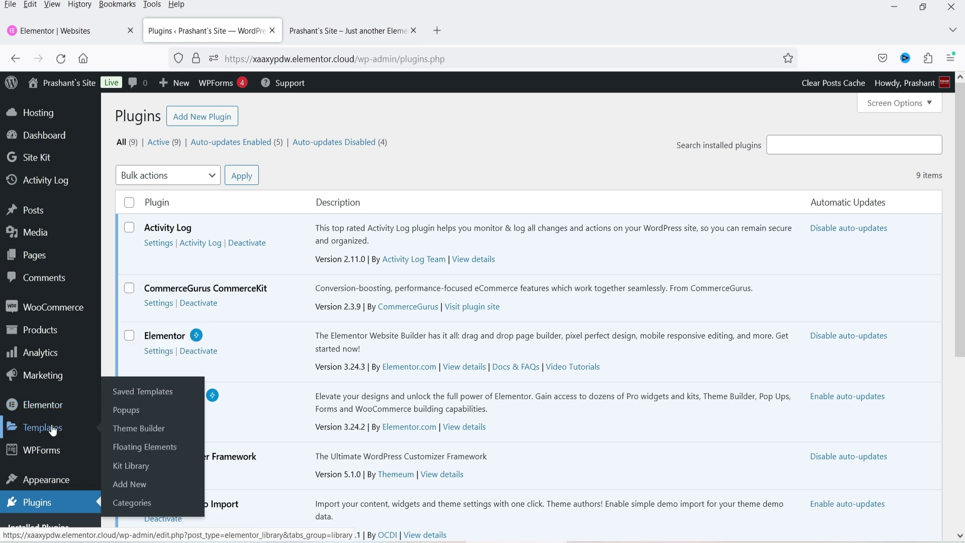
{"action": "left_click", "coordinate": [159, 454]}
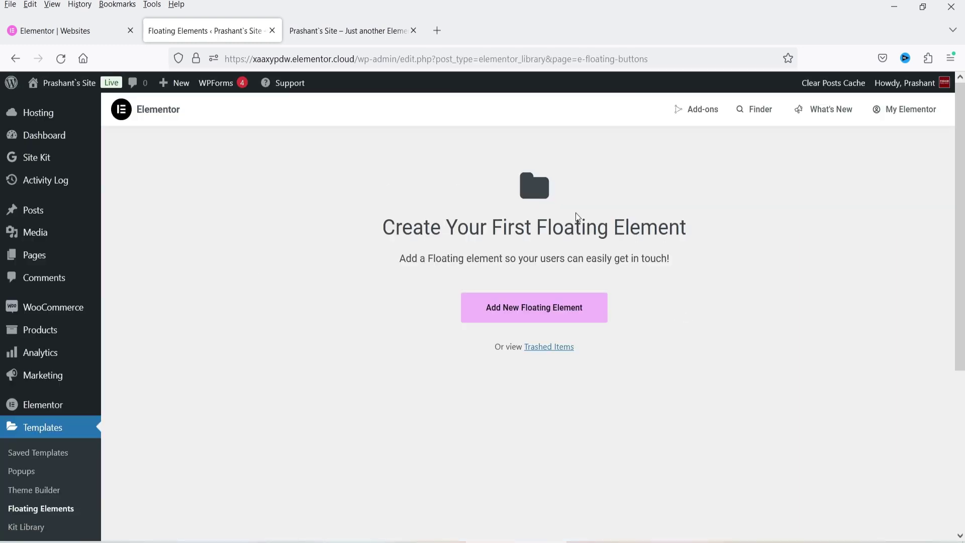
{"action": "left_click", "coordinate": [534, 308]}
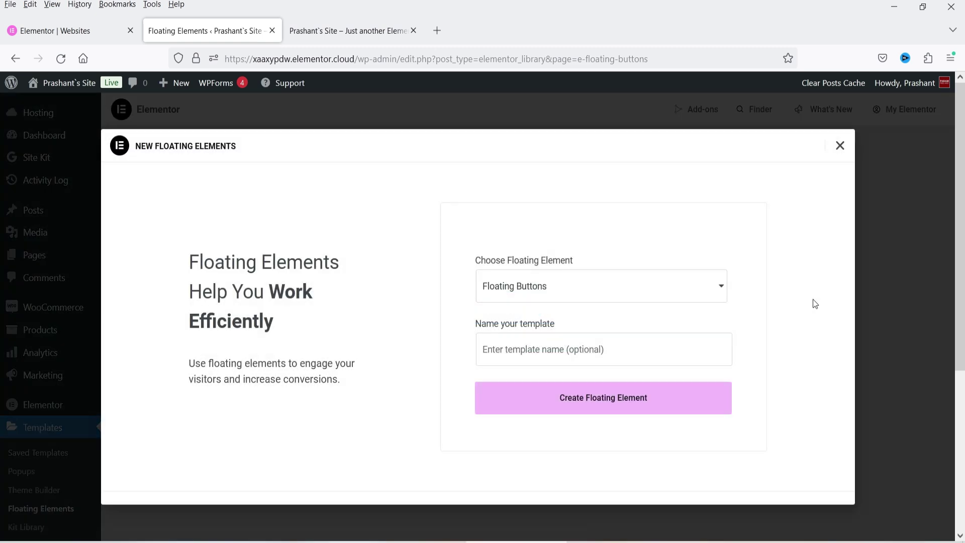
Create a floating element of type Floating Bars with the template name "Call To Action - 1".
{"action": "left_click", "coordinate": [564, 295]}
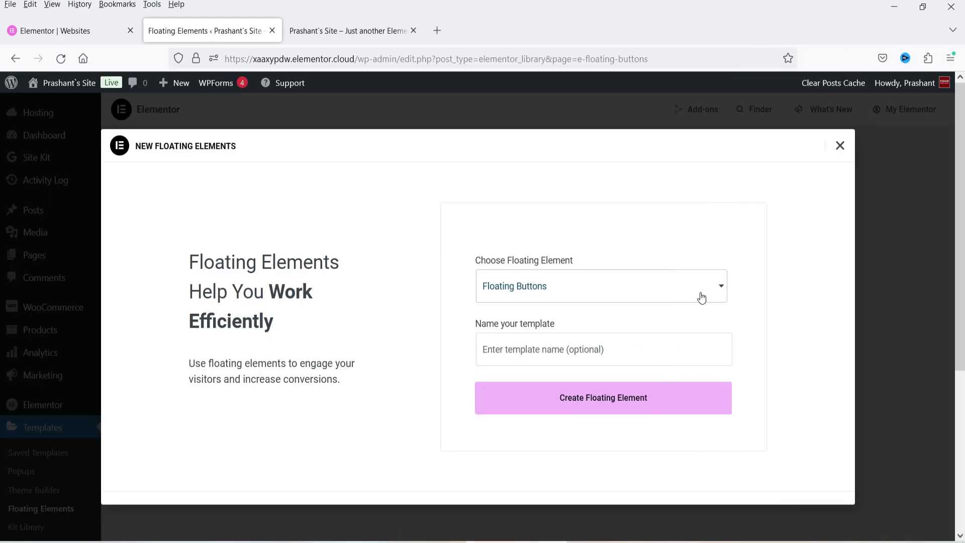
{"action": "left_click", "coordinate": [686, 292]}
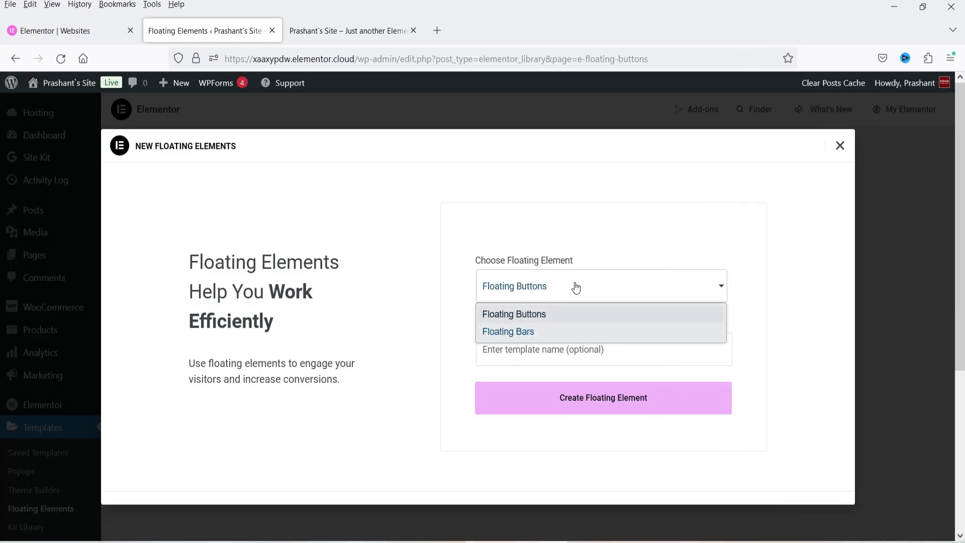
{"action": "left_click", "coordinate": [554, 331]}
{"action": "left_click", "coordinate": [531, 352]}
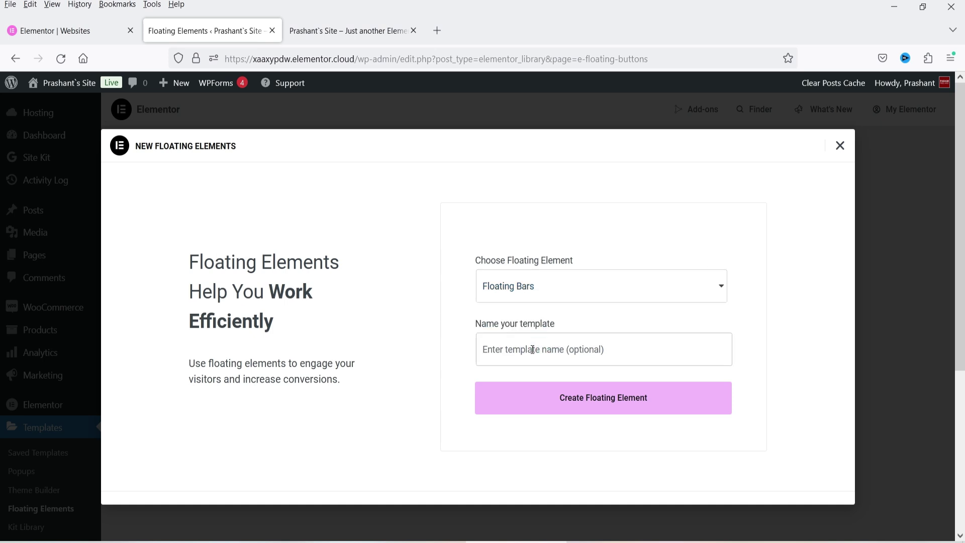
{"action": "type", "text": "Call To"}
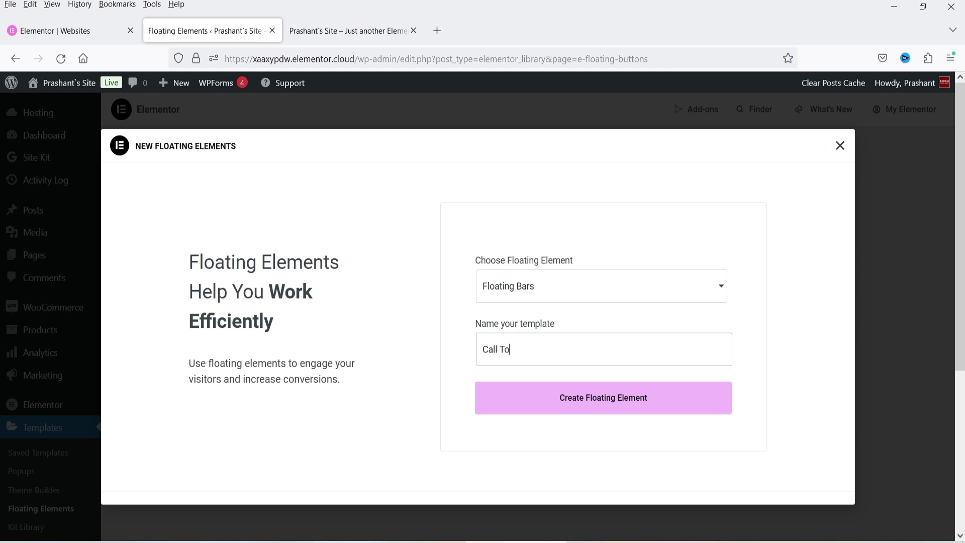
{"action": "type", "text": " Action - 1"}
{"action": "left_click", "coordinate": [638, 409]}
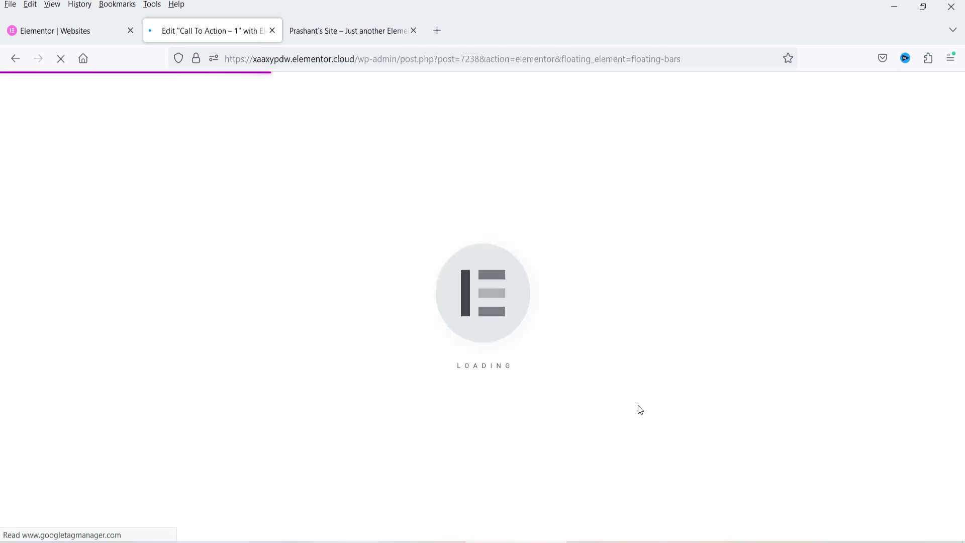
Preview the "We're hiring" and "Get our FREE guide to social media marketing" bar templates in the library.
{"action": "mouse_move", "coordinate": [643, 242]}
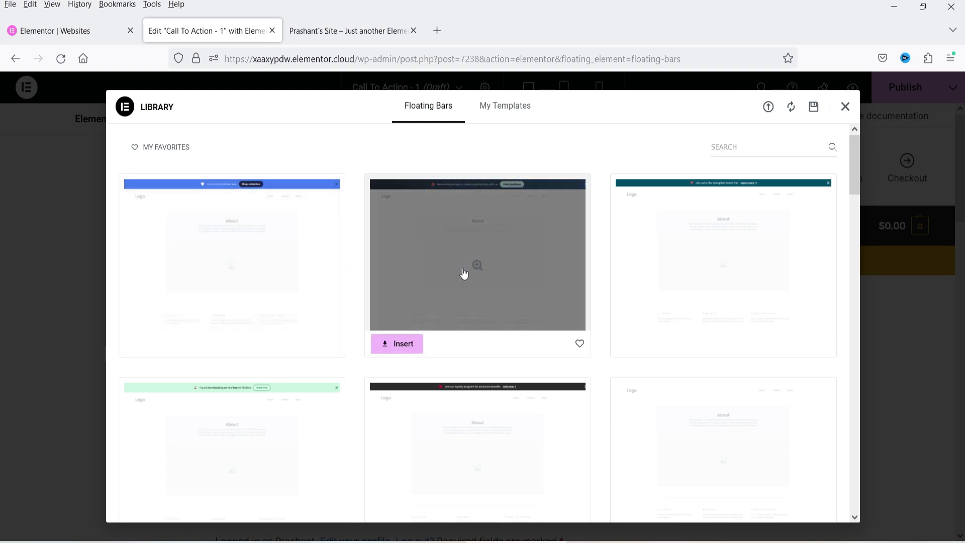
{"action": "left_click", "coordinate": [481, 241]}
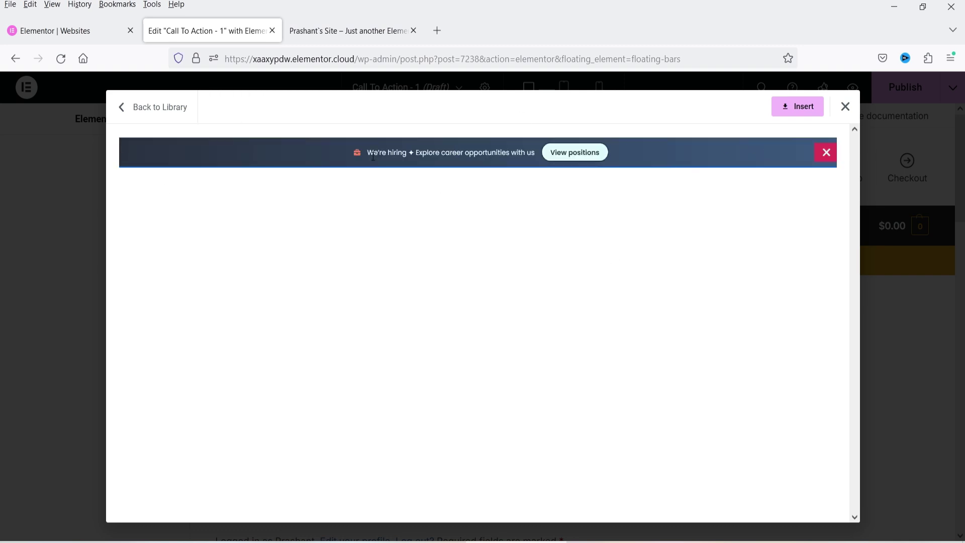
{"action": "left_click", "coordinate": [142, 107]}
{"action": "scroll", "coordinate": [589, 265], "scroll_direction": "down", "scroll_amount": 3}
{"action": "scroll", "coordinate": [659, 239], "scroll_direction": "down", "scroll_amount": 2}
{"action": "left_click", "coordinate": [703, 243]}
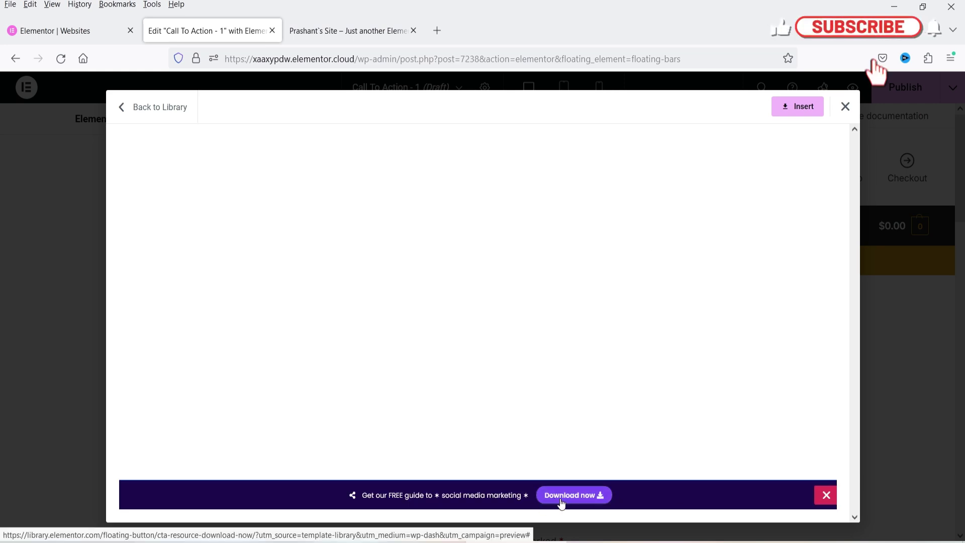
{"action": "left_click", "coordinate": [145, 104]}
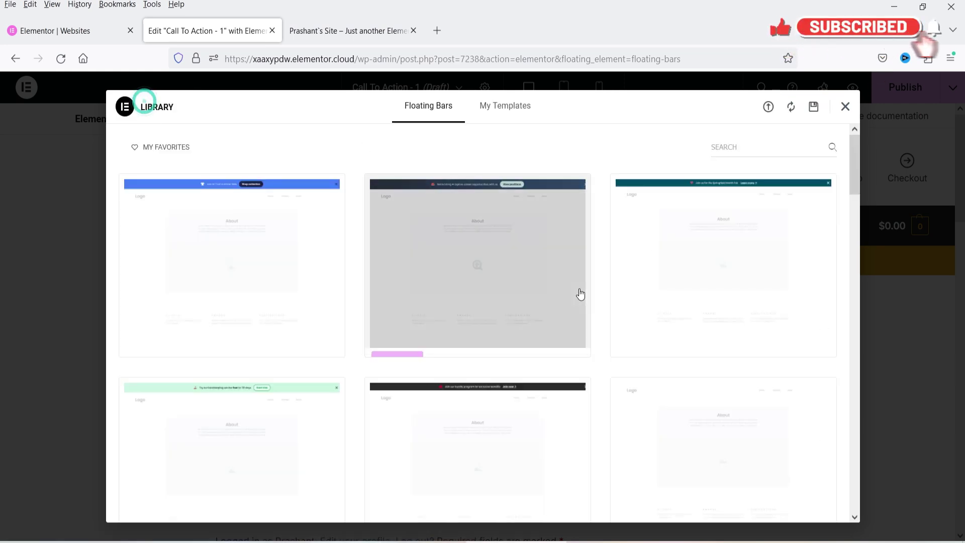
Preview the "Over 25 years in business" and "Start for free" ticker bar templates in the library.
{"action": "scroll", "coordinate": [457, 268], "scroll_direction": "down", "scroll_amount": 10}
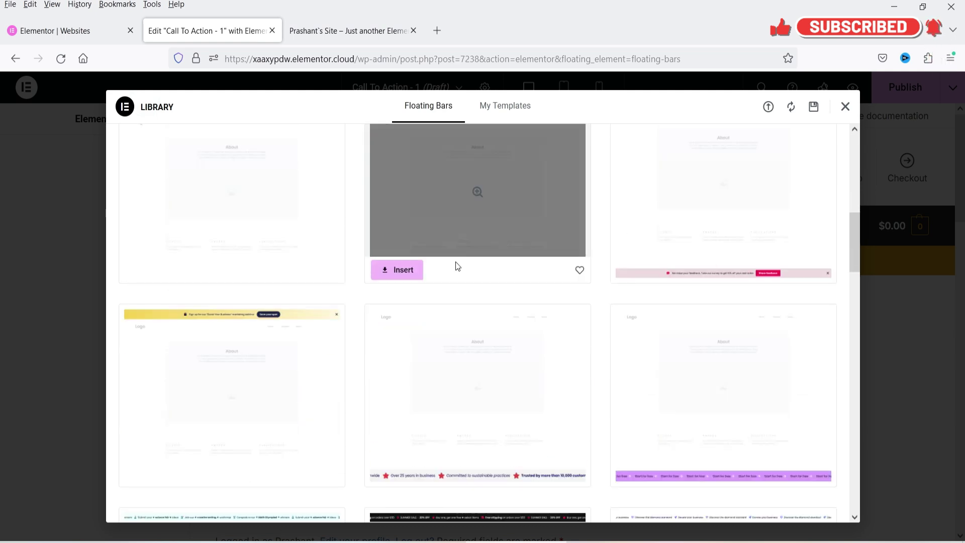
{"action": "scroll", "coordinate": [454, 267], "scroll_direction": "down", "scroll_amount": 3}
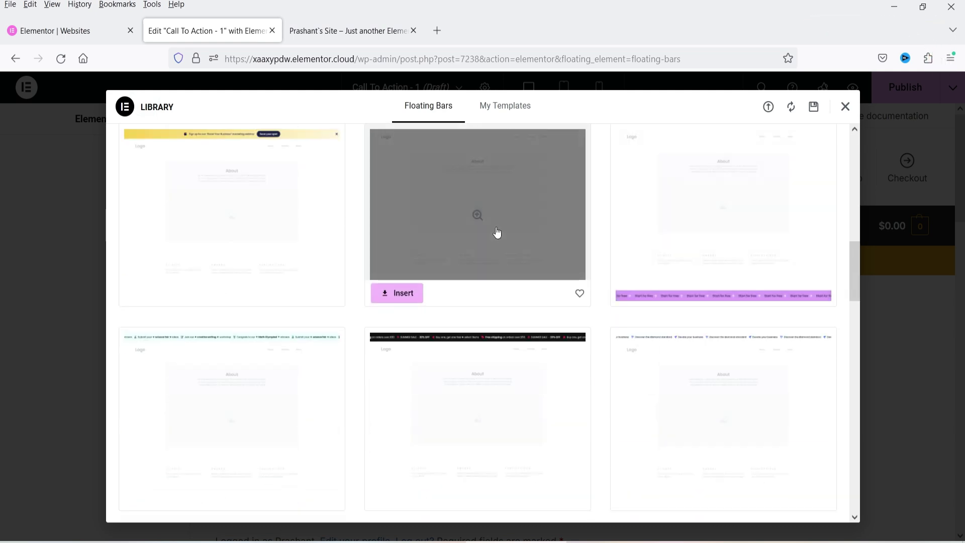
{"action": "left_click", "coordinate": [509, 231]}
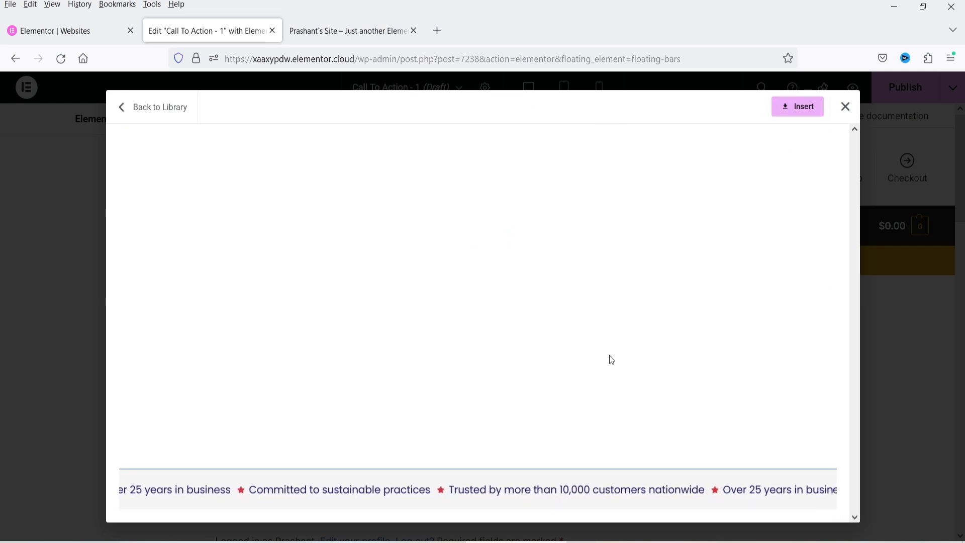
{"action": "left_click", "coordinate": [160, 110]}
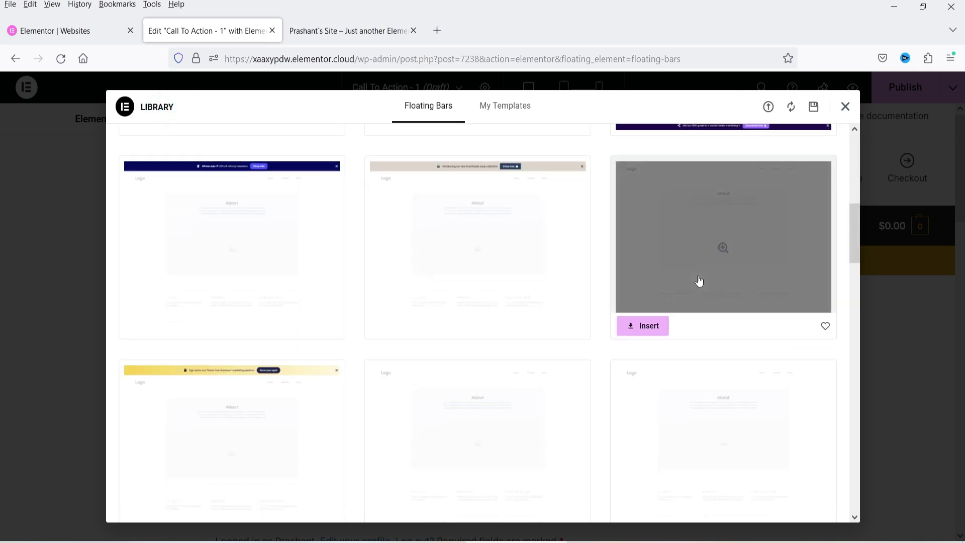
{"action": "scroll", "coordinate": [698, 280], "scroll_direction": "down", "scroll_amount": 3}
{"action": "left_click", "coordinate": [745, 310]}
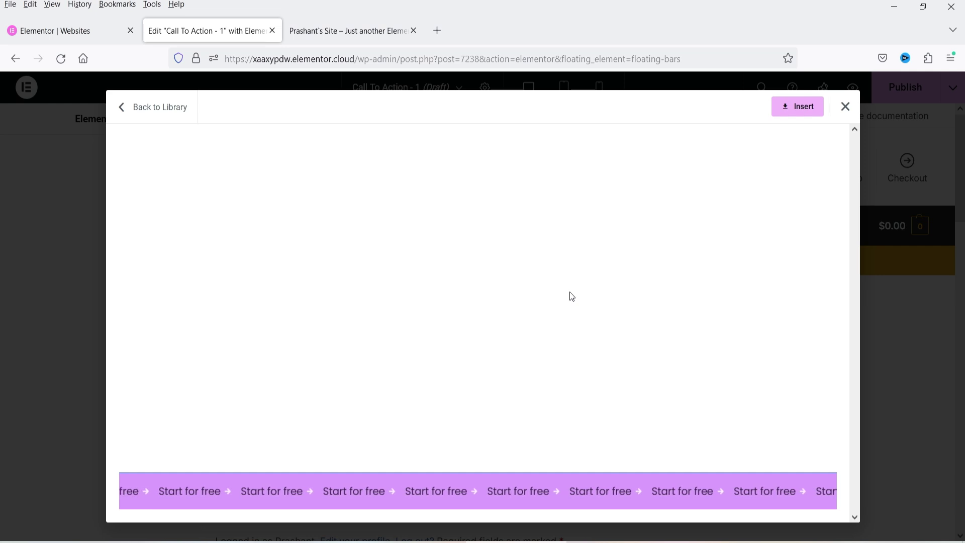
{"action": "left_click", "coordinate": [162, 116]}
Preview the "10% off on your first order!" bar template further down the library and return to the template list.
{"action": "scroll", "coordinate": [529, 270], "scroll_direction": "down", "scroll_amount": 4}
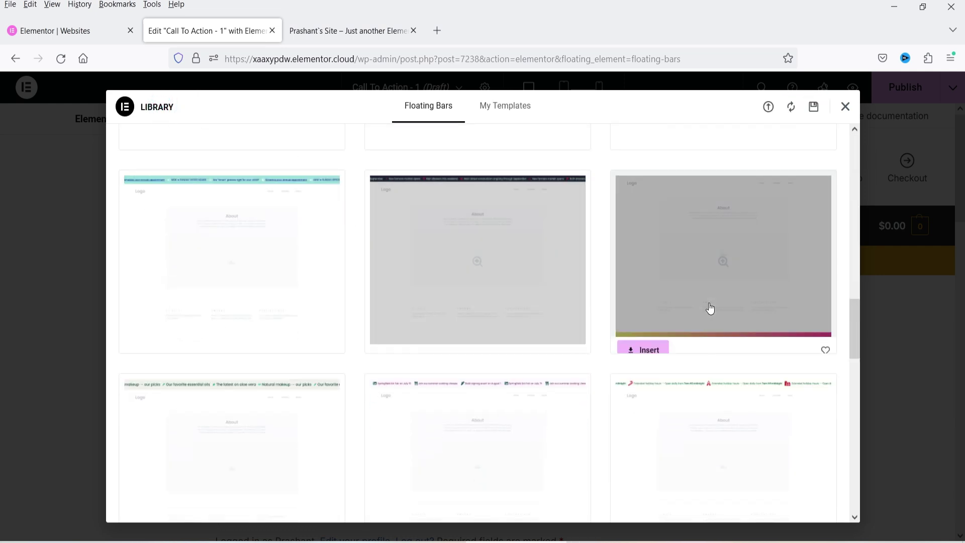
{"action": "scroll", "coordinate": [442, 262], "scroll_direction": "down", "scroll_amount": 3}
{"action": "scroll", "coordinate": [442, 263], "scroll_direction": "down", "scroll_amount": 2}
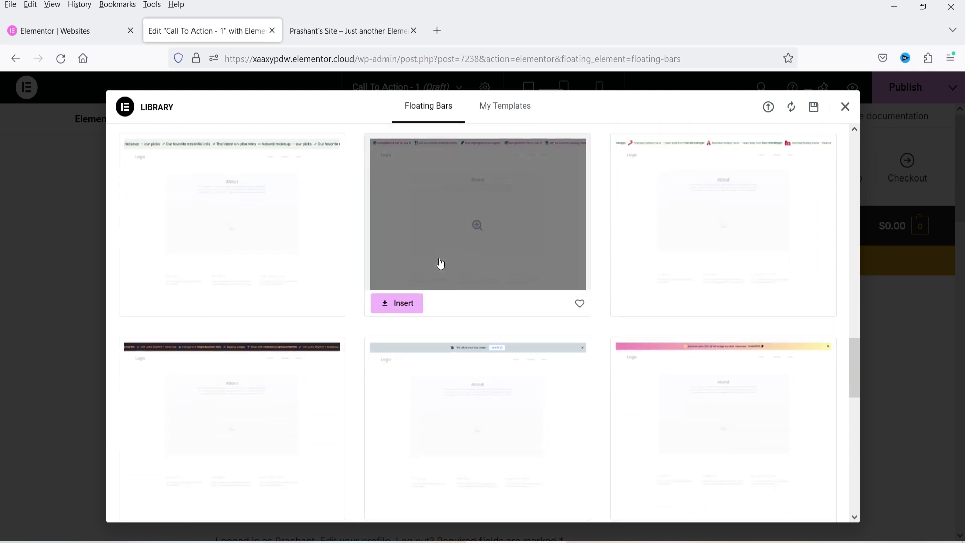
{"action": "left_click", "coordinate": [489, 393]}
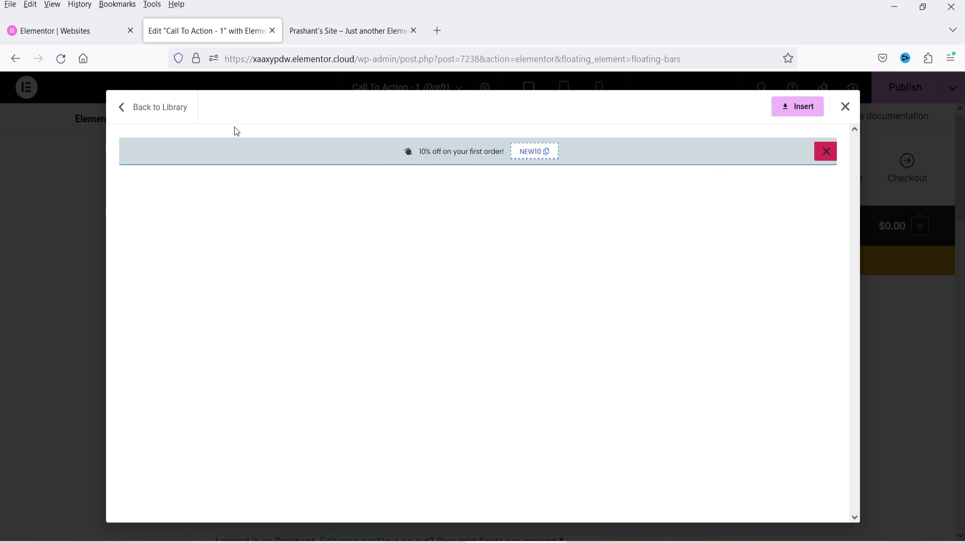
{"action": "left_click", "coordinate": [165, 107]}
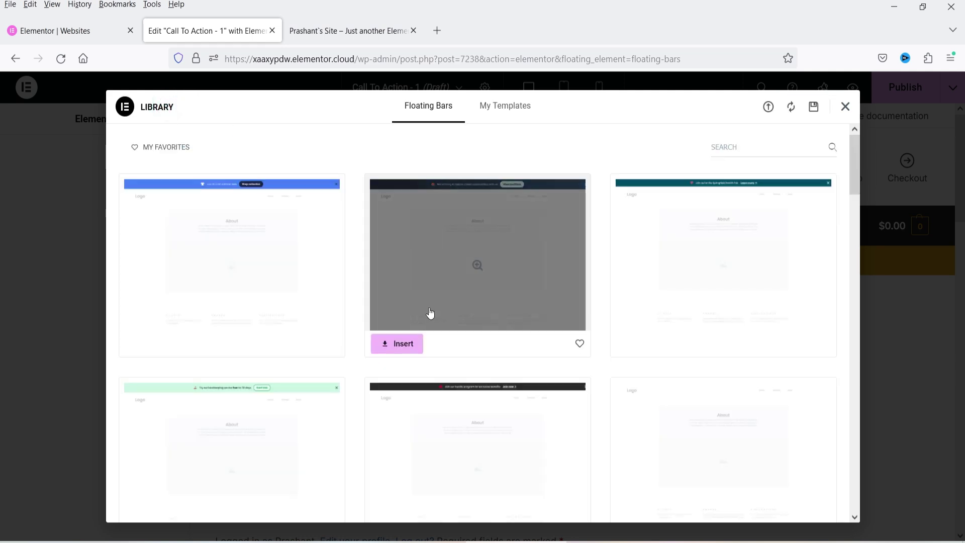
Insert the "We're hiring" floating bar template from the library into the page.
{"action": "scroll", "coordinate": [603, 269], "scroll_direction": "down", "scroll_amount": 3}
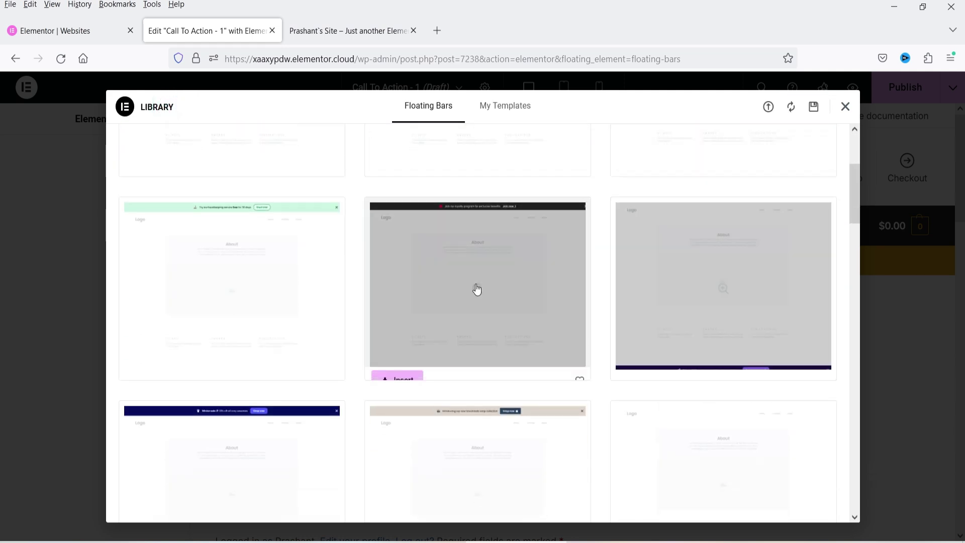
{"action": "scroll", "coordinate": [487, 261], "scroll_direction": "up", "scroll_amount": 3}
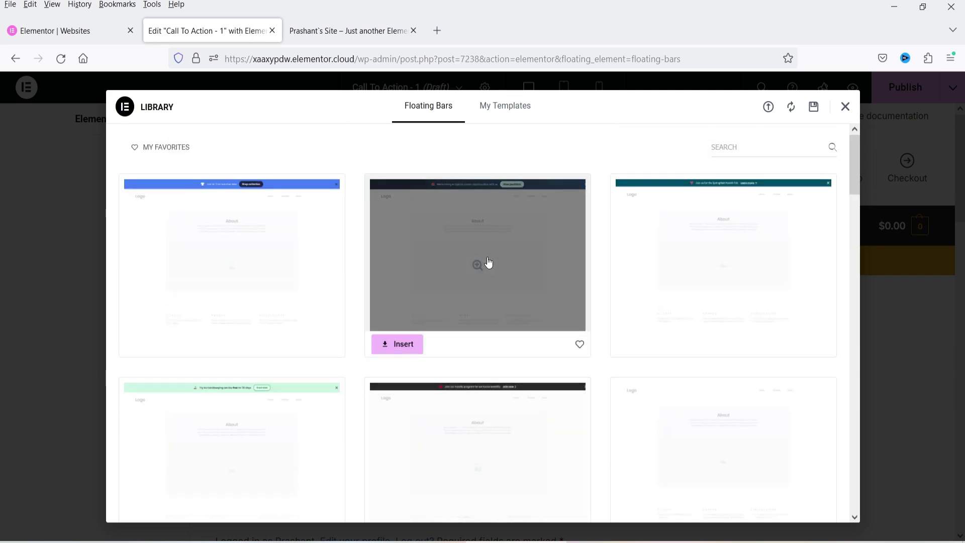
{"action": "left_click", "coordinate": [497, 255]}
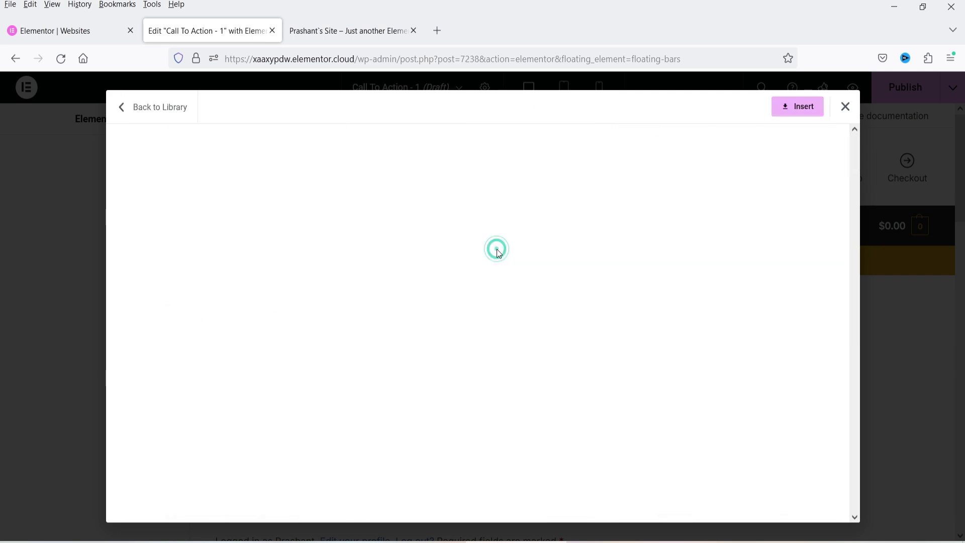
{"action": "left_click", "coordinate": [794, 107]}
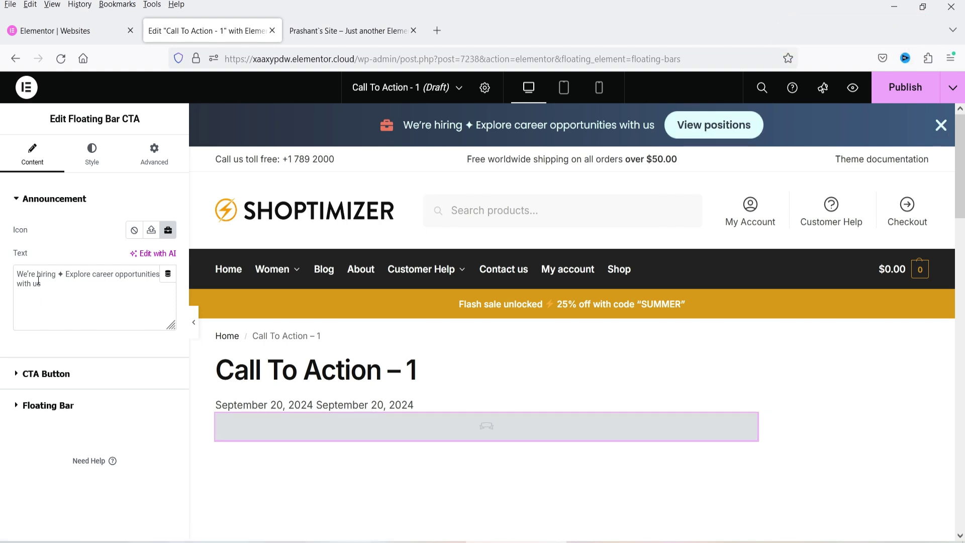
{"action": "left_click_drag", "start_coordinate": [56, 273], "coordinate": [131, 290]}
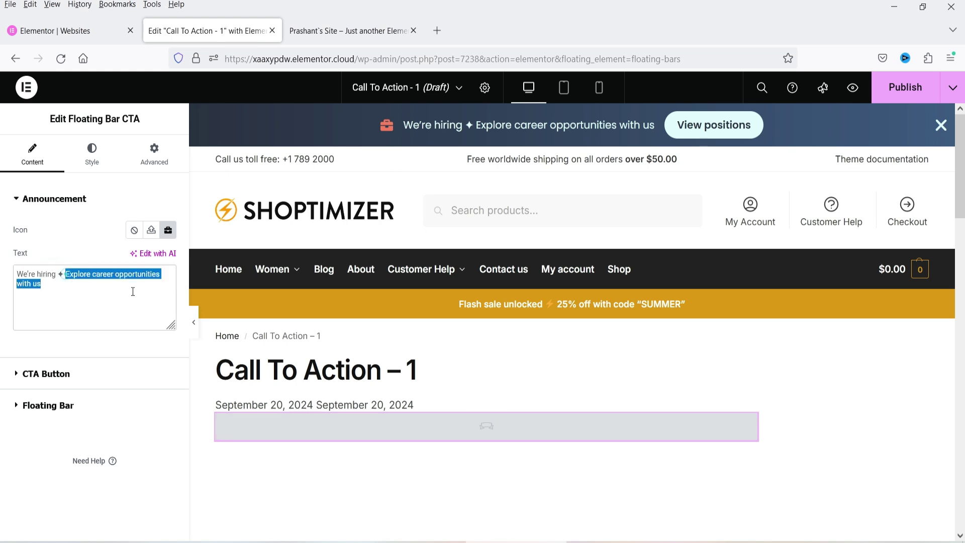
{"action": "left_click", "coordinate": [123, 300]}
{"action": "left_click", "coordinate": [122, 300]}
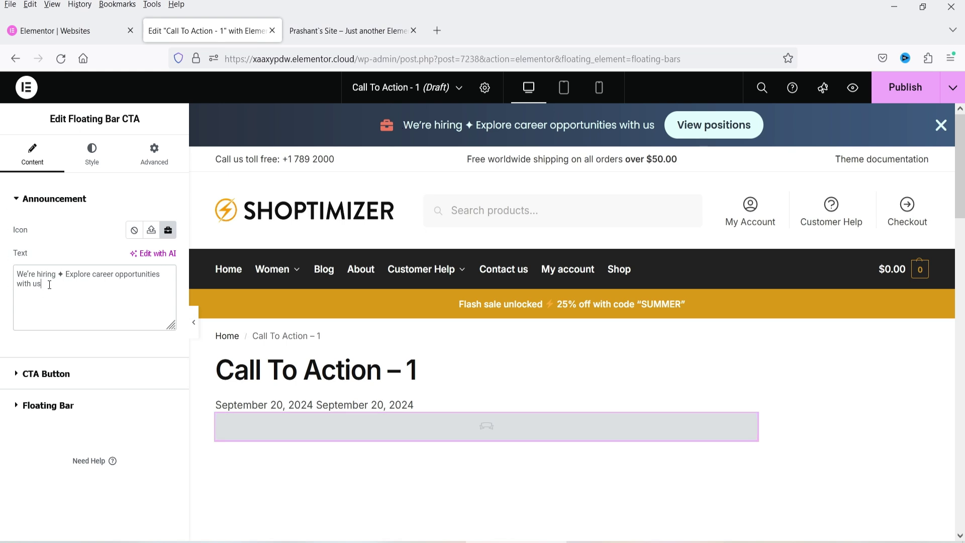
{"action": "left_click_drag", "start_coordinate": [49, 285], "coordinate": [6, 274]}
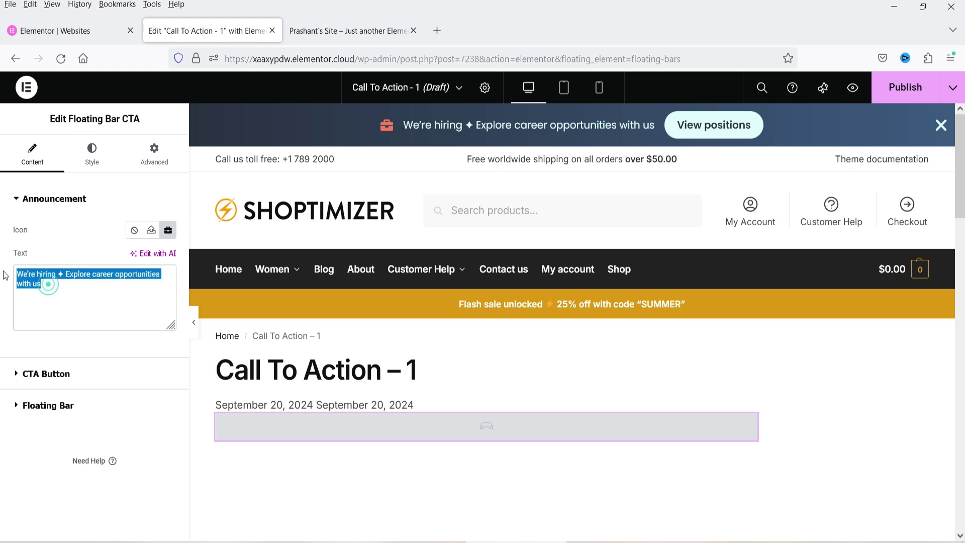
{"action": "left_click", "coordinate": [96, 318]}
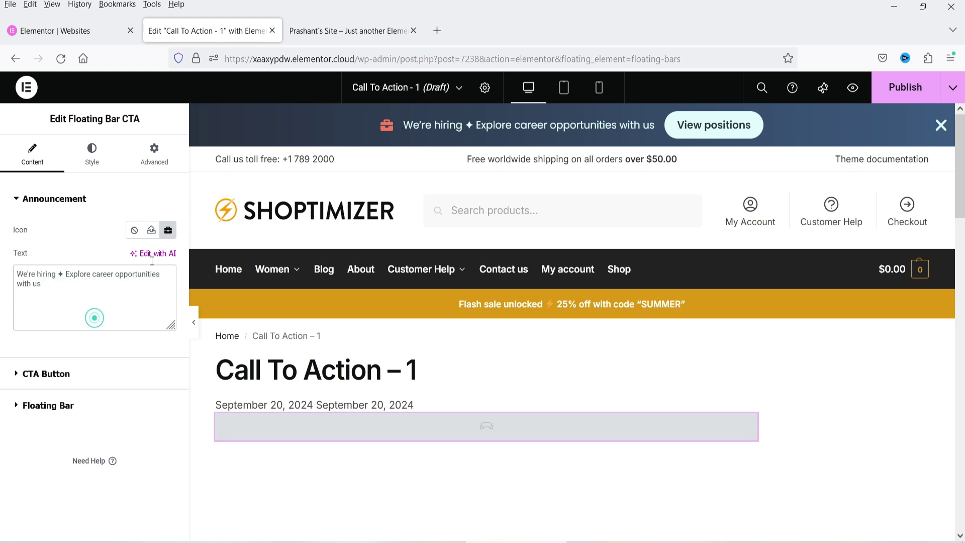
Replace the announcement's briefcase icon with the Bullhorn icon from the icon library.
{"action": "left_click", "coordinate": [167, 231]}
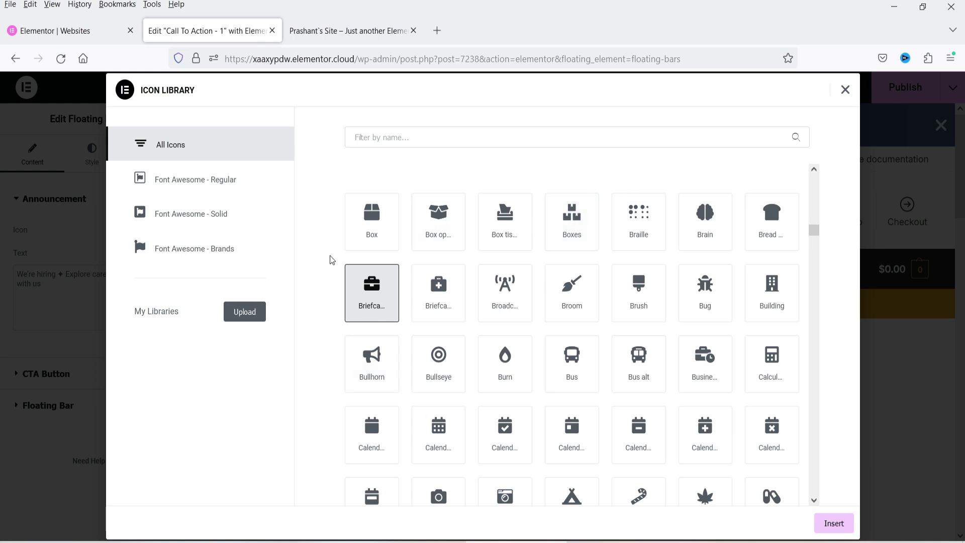
{"action": "left_click", "coordinate": [374, 383]}
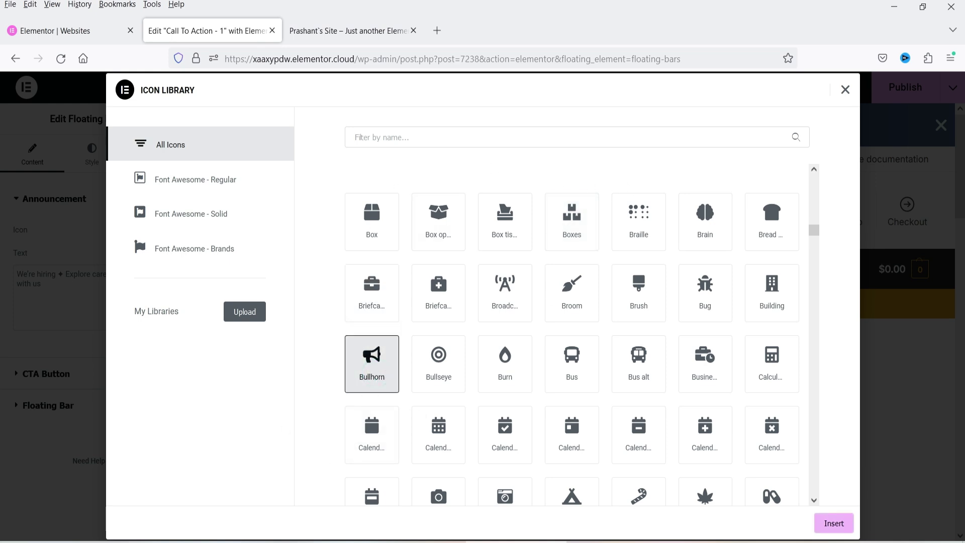
{"action": "left_click", "coordinate": [832, 523]}
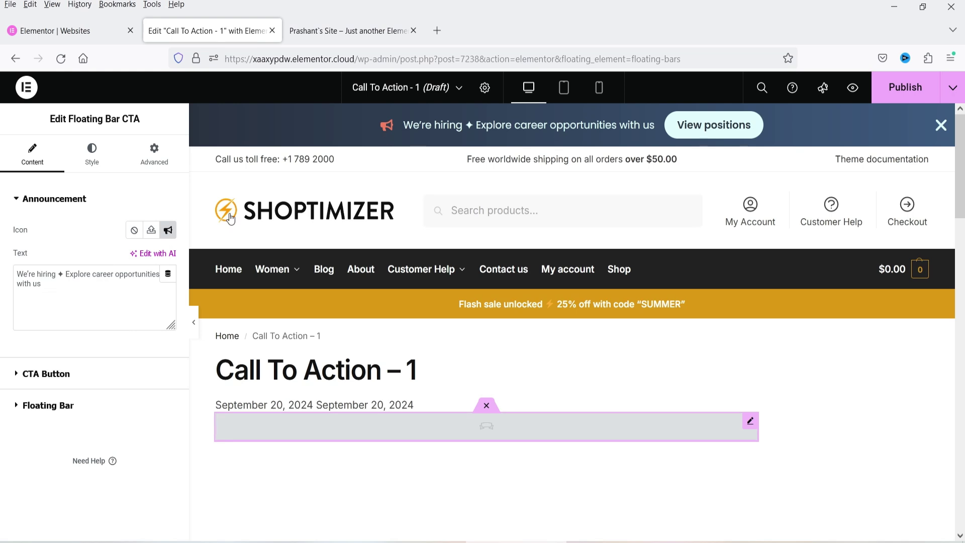
{"action": "left_click", "coordinate": [65, 378]}
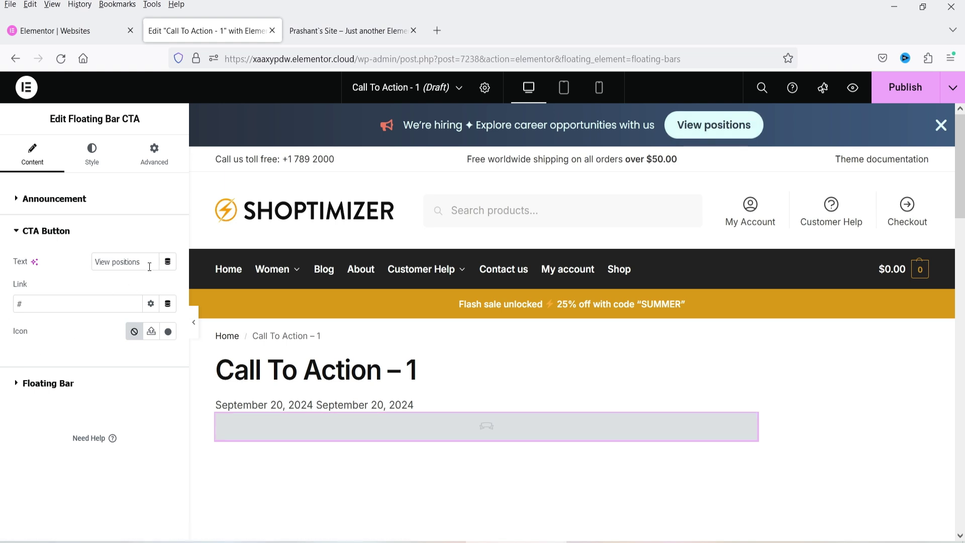
{"action": "double_click", "coordinate": [28, 304]}
{"action": "left_click", "coordinate": [31, 304]}
Try hiding the floating bar's close button, check the bar on the scrolled page, and show the button again.
{"action": "left_click", "coordinate": [49, 383]}
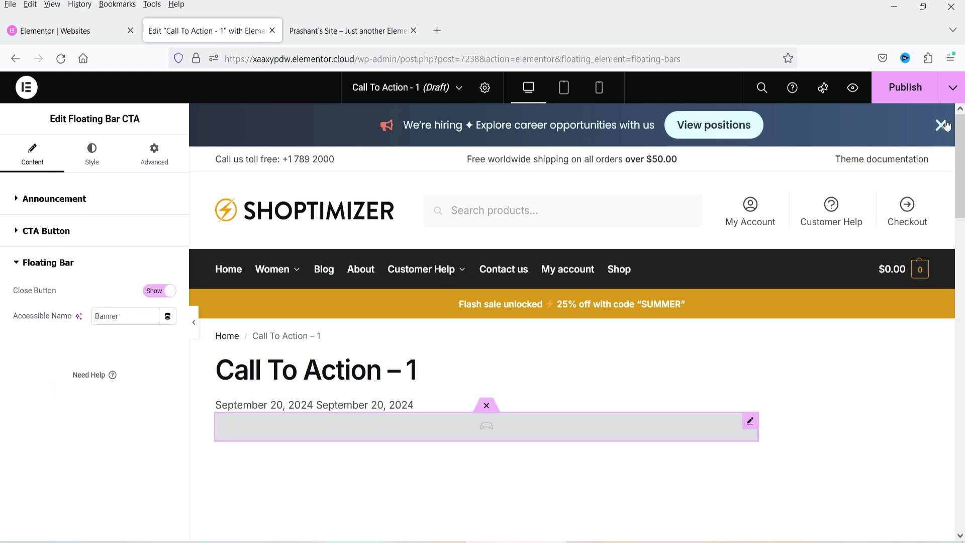
{"action": "left_click", "coordinate": [150, 295]}
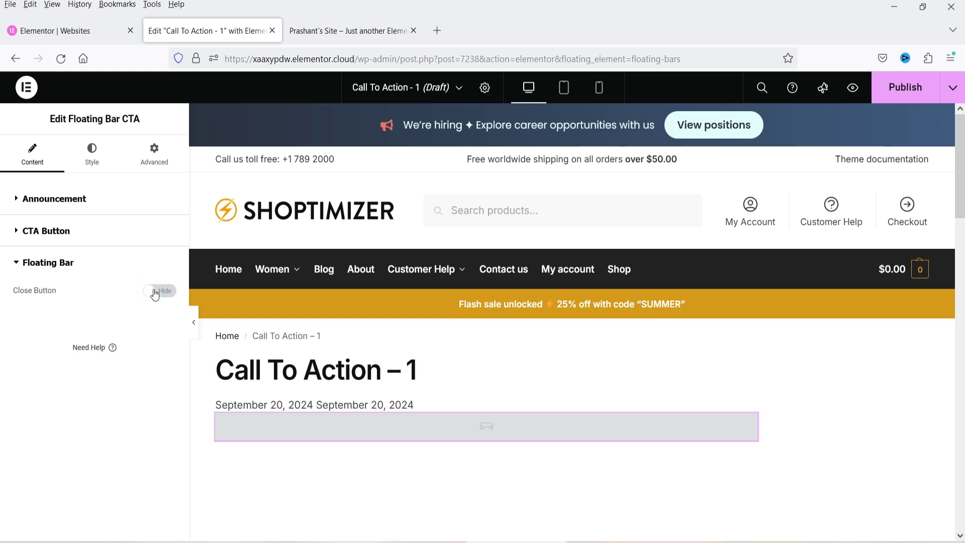
{"action": "scroll", "coordinate": [836, 201], "scroll_direction": "down", "scroll_amount": 5}
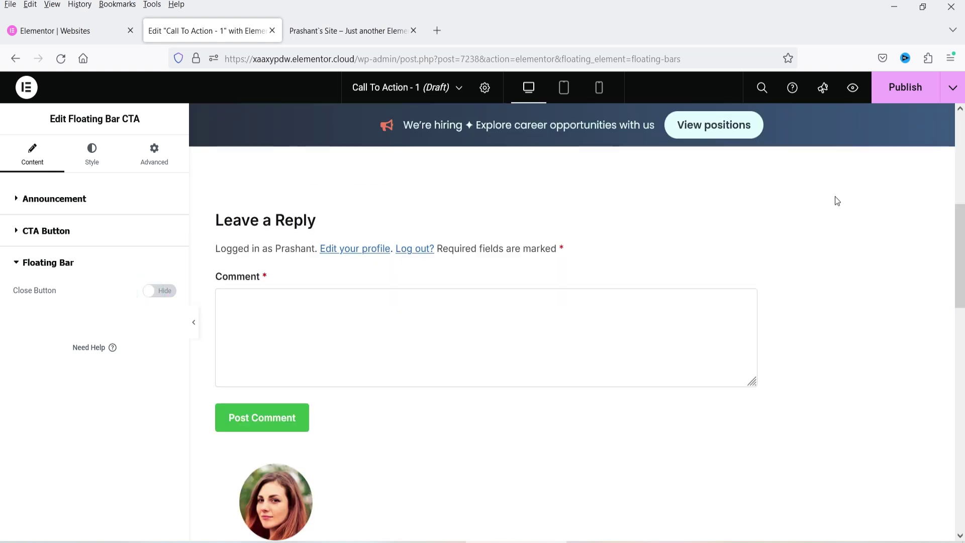
{"action": "scroll", "coordinate": [836, 201], "scroll_direction": "up", "scroll_amount": 6}
{"action": "left_click", "coordinate": [157, 295]}
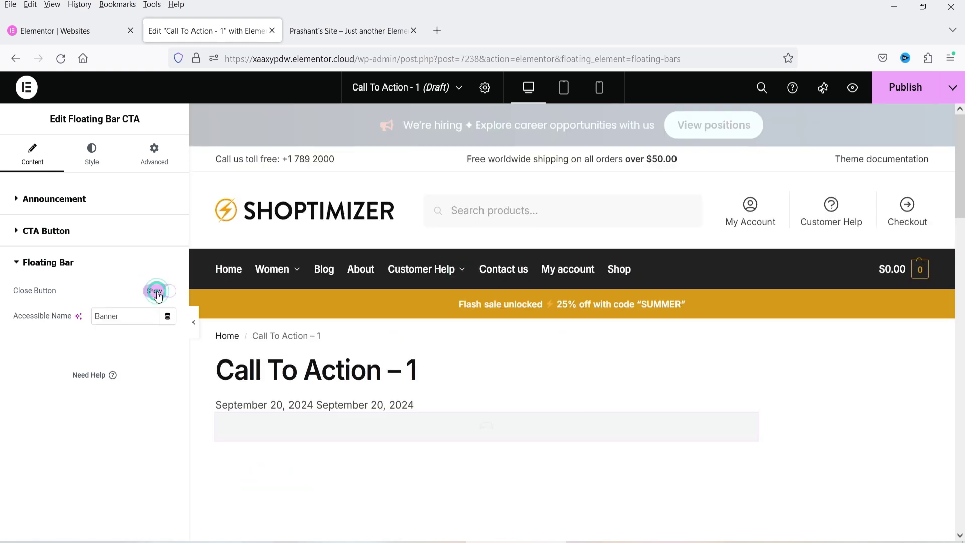
Replace the announcement text with "We are offering free shipping. For more information".
{"action": "left_click", "coordinate": [95, 199]}
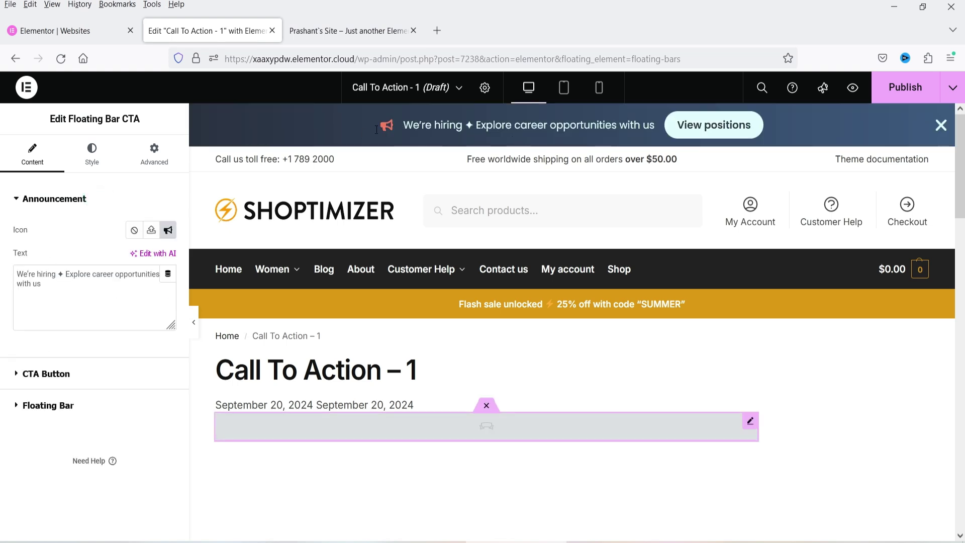
{"action": "key", "text": "ctrl+a"}
{"action": "type", "text": "We are offering free shipping. For more information"}
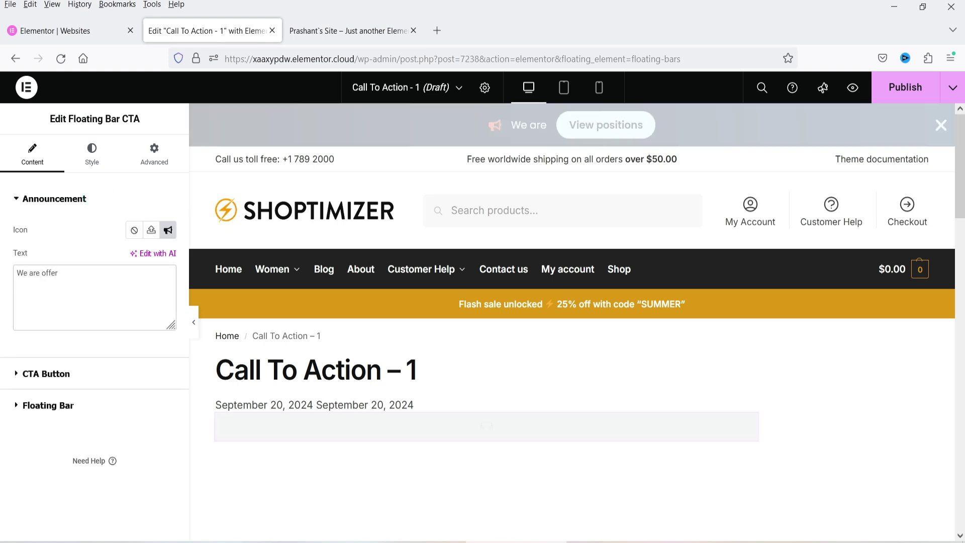
Change the CTA button's text to "Click Here".
{"action": "left_click", "coordinate": [46, 374]}
{"action": "triple_click", "coordinate": [126, 261]}
{"action": "key", "text": "BackSpace"}
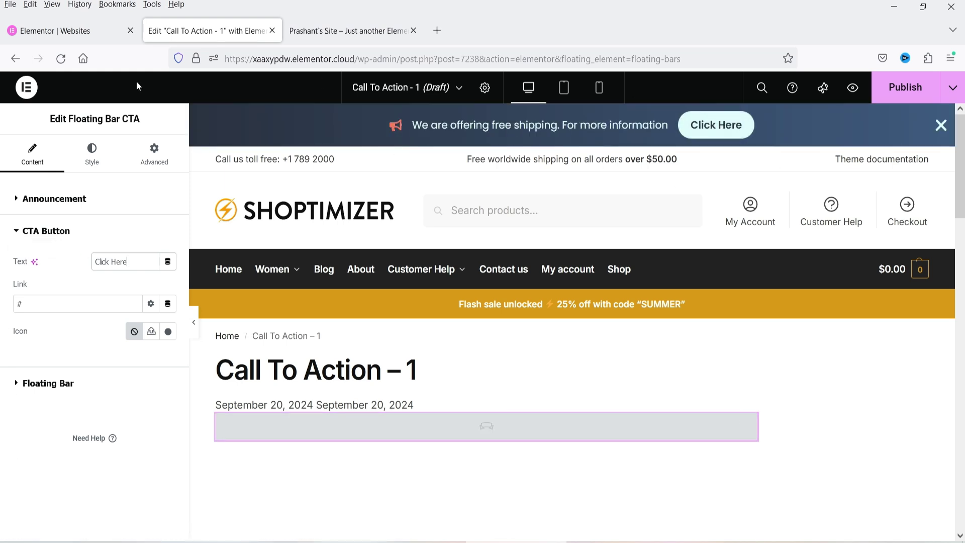
Copy the Shop page's link from the live store site and set it as the CTA button's link.
{"action": "left_click", "coordinate": [341, 29]}
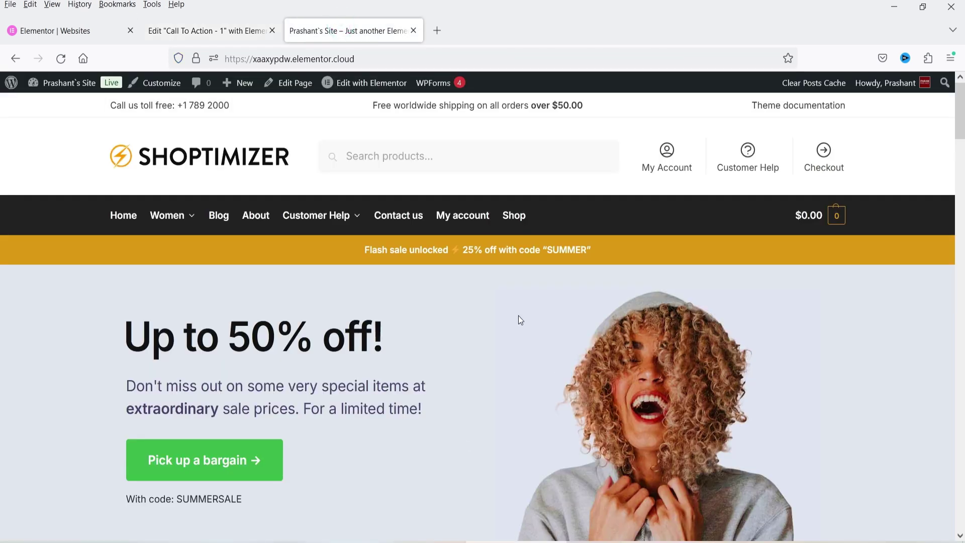
{"action": "right_click", "coordinate": [512, 221]}
{"action": "left_click", "coordinate": [572, 362]}
{"action": "left_click", "coordinate": [186, 33]}
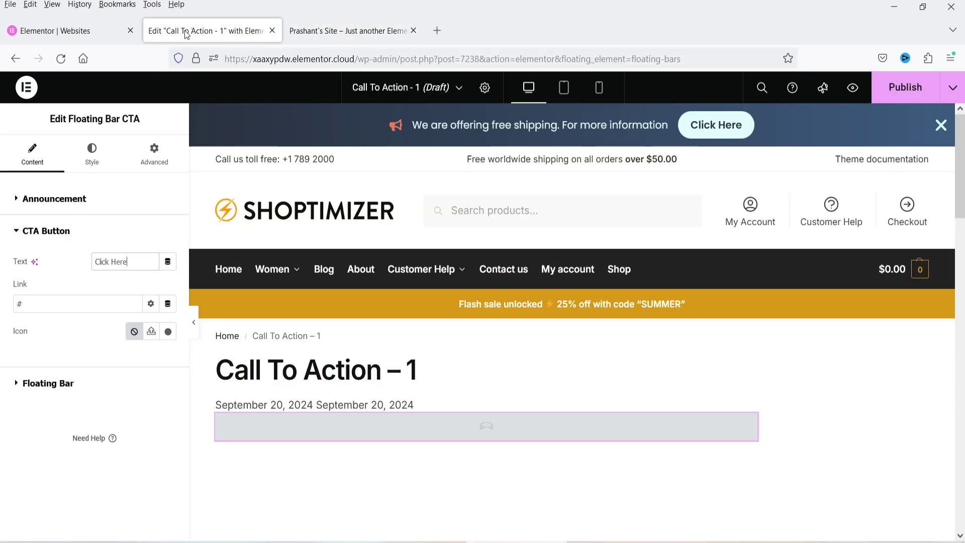
{"action": "left_click", "coordinate": [48, 308]}
{"action": "key", "text": "ctrl+v"}
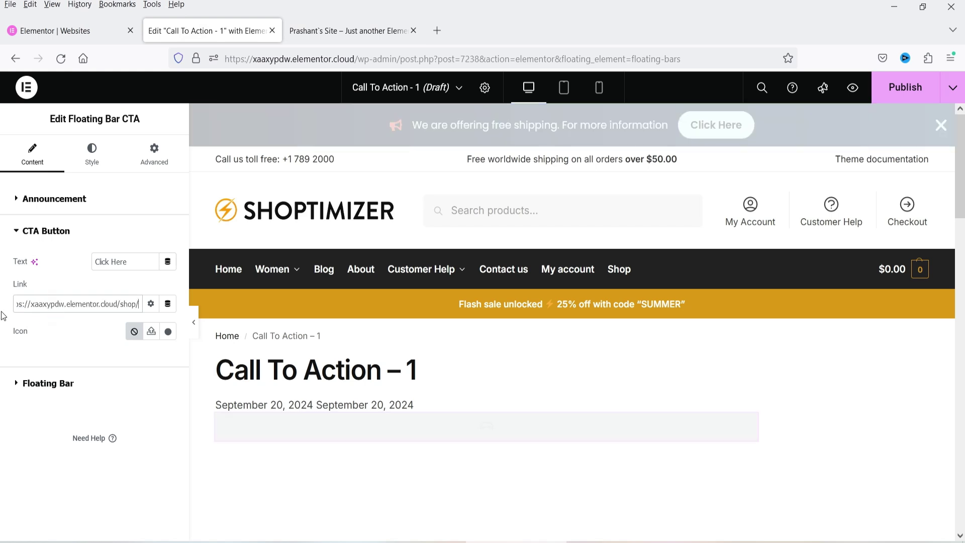
Set the announcement icon's size to 25 px in the floating bar's style settings.
{"action": "left_click", "coordinate": [30, 383]}
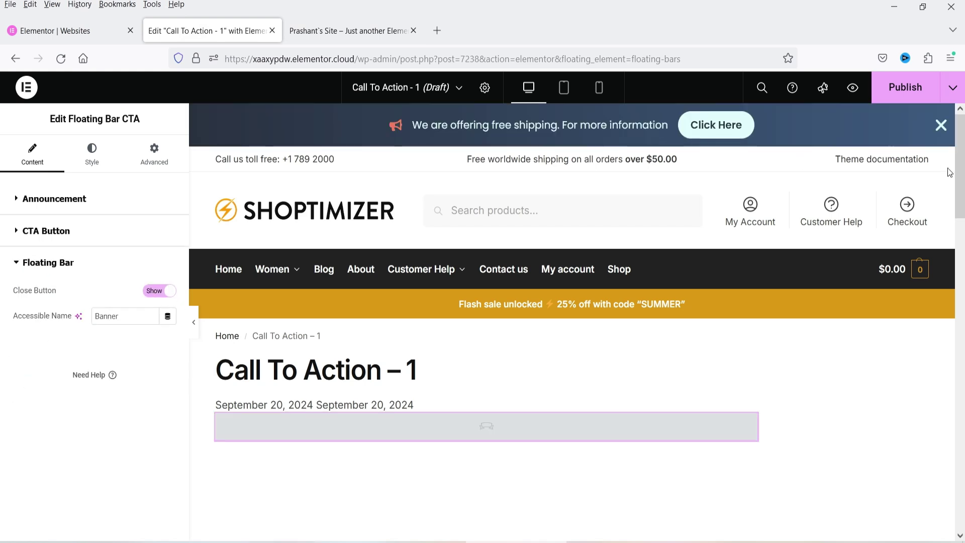
{"action": "left_click", "coordinate": [91, 152]}
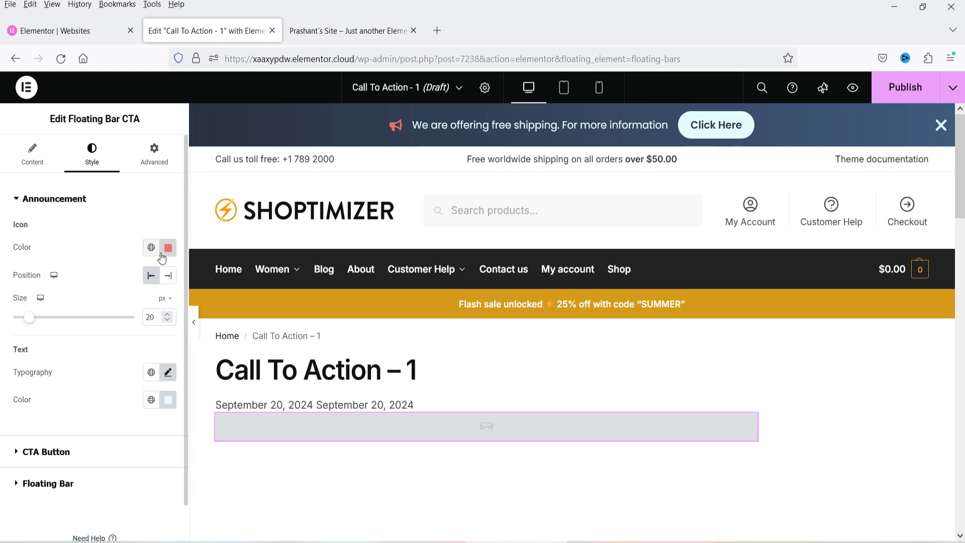
{"action": "left_click", "coordinate": [167, 314]}
{"action": "left_click", "coordinate": [168, 313]}
{"action": "left_click", "coordinate": [167, 313]}
{"action": "left_click", "coordinate": [168, 313]}
{"action": "left_click", "coordinate": [168, 313]}
{"action": "scroll", "coordinate": [70, 333], "scroll_direction": "down", "scroll_amount": 1}
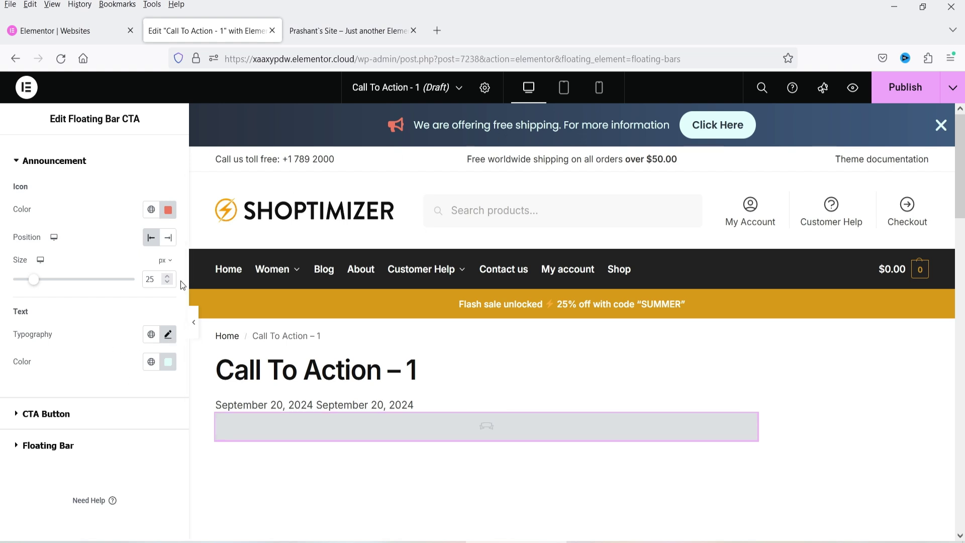
{"action": "left_click", "coordinate": [151, 362]}
{"action": "left_click", "coordinate": [151, 362]}
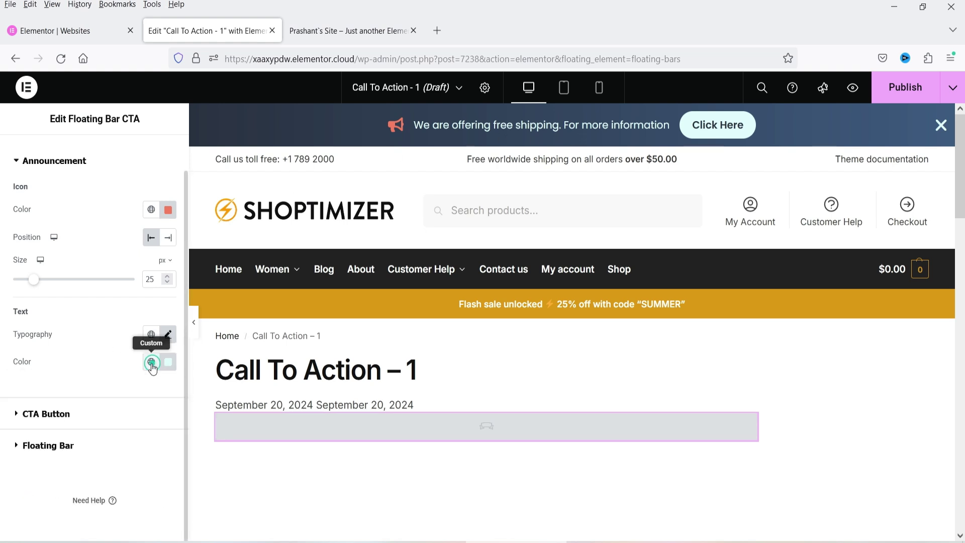
Style the CTA button's normal state with a red background color and white (#FFFFFF) text.
{"action": "left_click", "coordinate": [41, 415]}
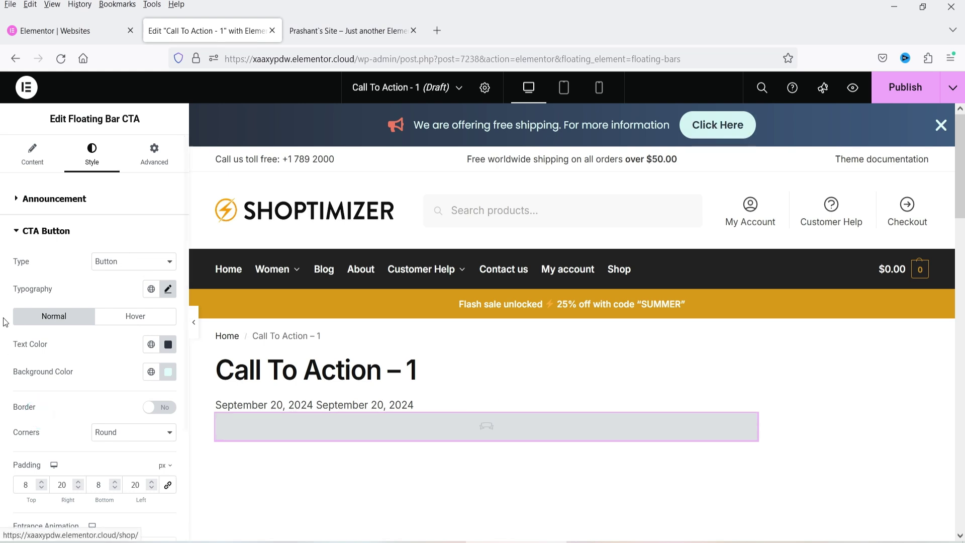
{"action": "scroll", "coordinate": [26, 301], "scroll_direction": "down", "scroll_amount": 3}
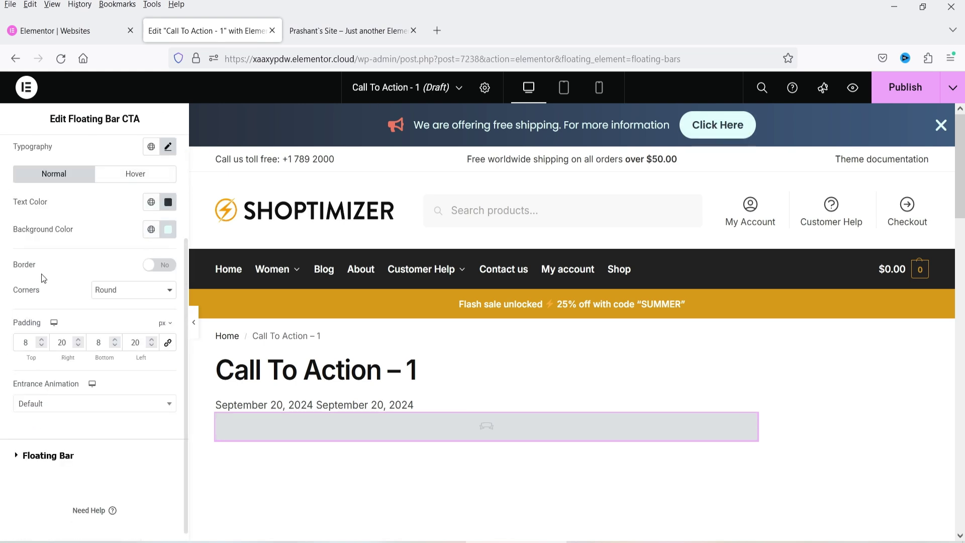
{"action": "left_click", "coordinate": [150, 205]}
{"action": "left_click", "coordinate": [151, 204]}
{"action": "left_click", "coordinate": [152, 230]}
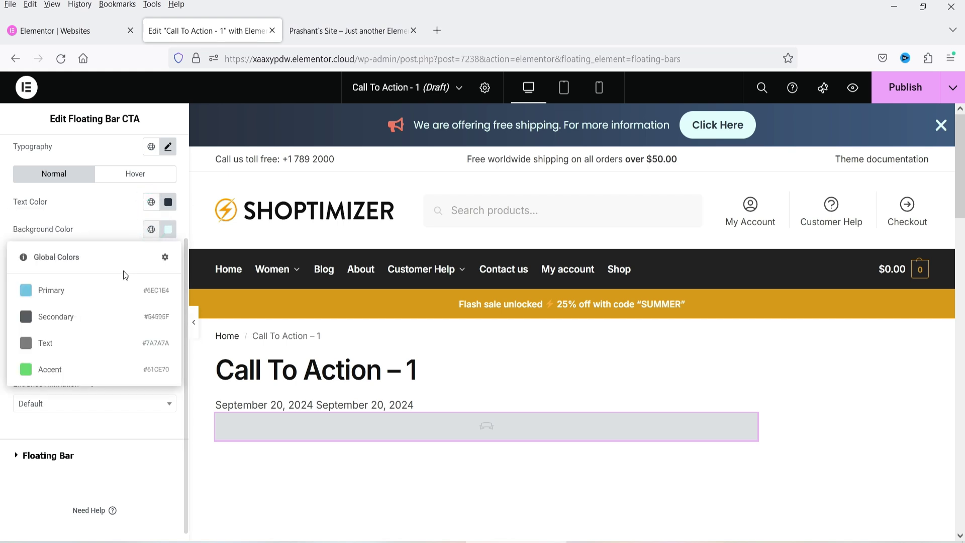
{"action": "left_click", "coordinate": [168, 230]}
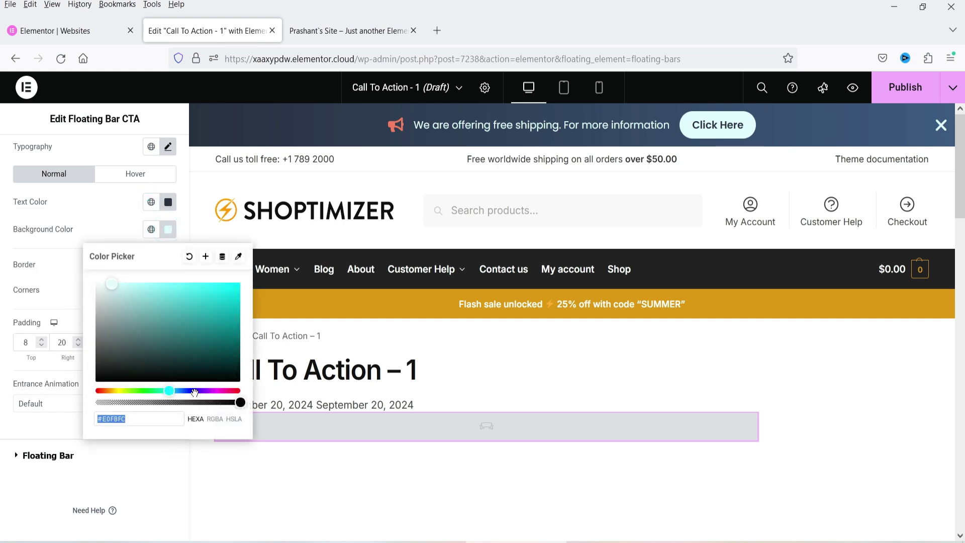
{"action": "left_click", "coordinate": [236, 391]}
{"action": "left_click", "coordinate": [228, 290]}
{"action": "left_click", "coordinate": [168, 201]}
{"action": "left_click_drag", "start_coordinate": [130, 282], "coordinate": [95, 204]}
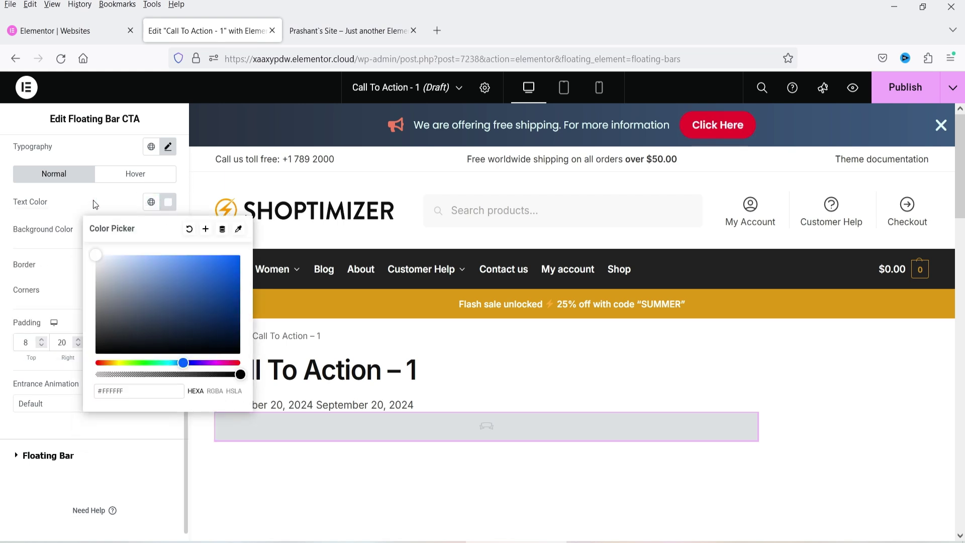
Try the Sharp corner style on the CTA button and set its corners to Rounded.
{"action": "left_click", "coordinate": [95, 204]}
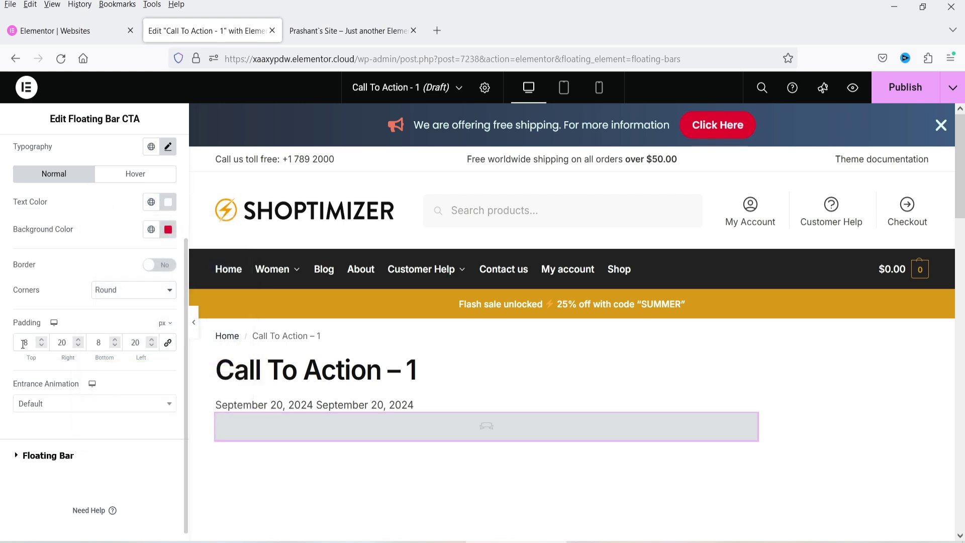
{"action": "left_click", "coordinate": [149, 300]}
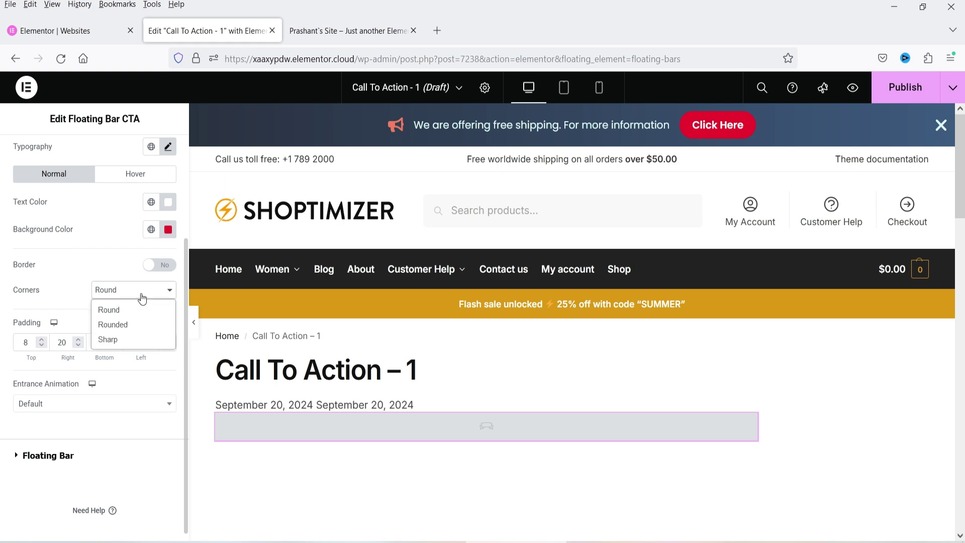
{"action": "left_click", "coordinate": [134, 326]}
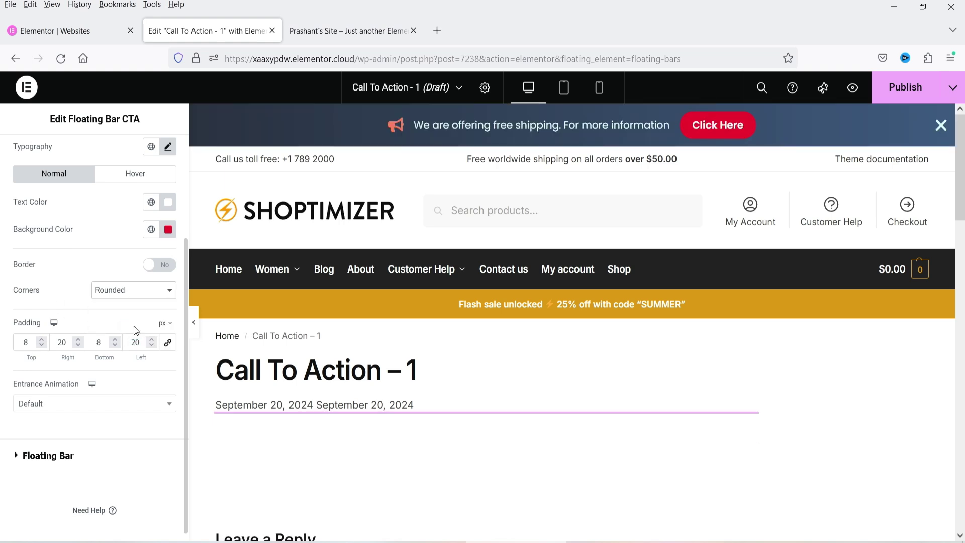
{"action": "left_click", "coordinate": [137, 296]}
{"action": "left_click", "coordinate": [136, 341]}
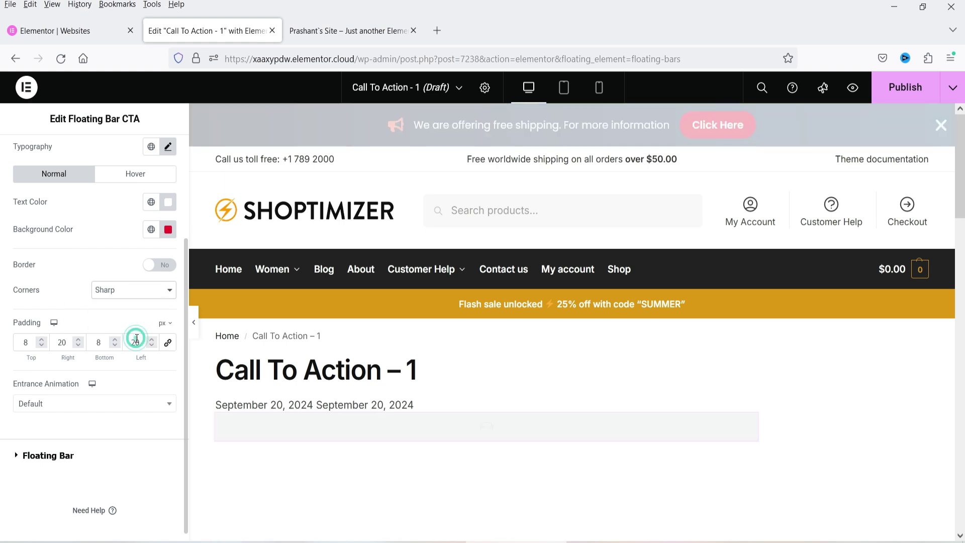
{"action": "left_click", "coordinate": [135, 292]}
{"action": "left_click", "coordinate": [120, 324]}
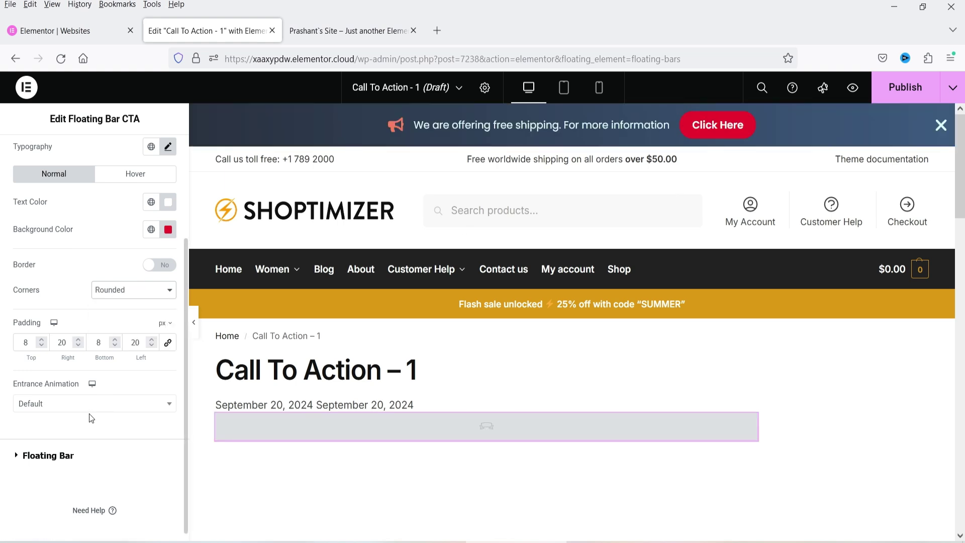
In the floating bar's style settings, try end and start alignment for the elements and return them to center.
{"action": "left_click", "coordinate": [64, 460]}
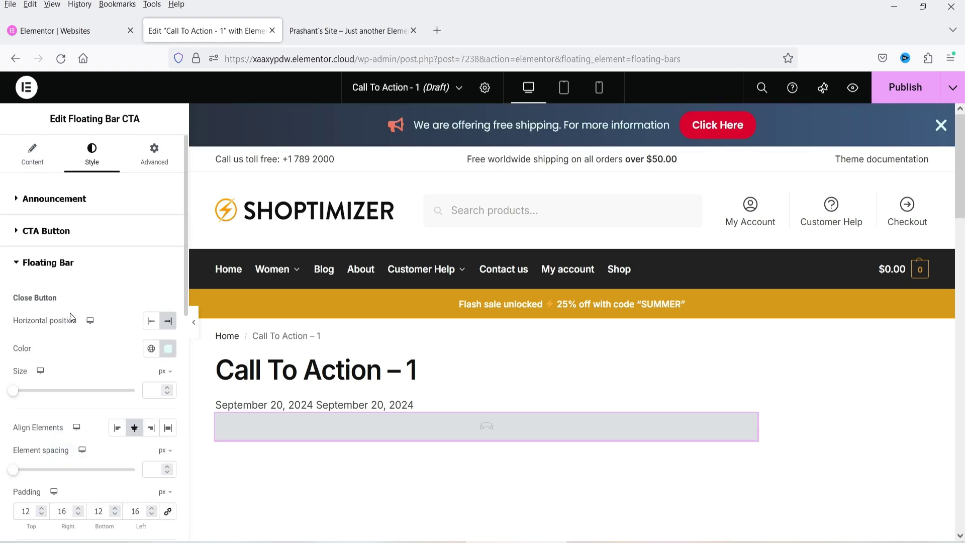
{"action": "scroll", "coordinate": [71, 313], "scroll_direction": "down", "scroll_amount": 5}
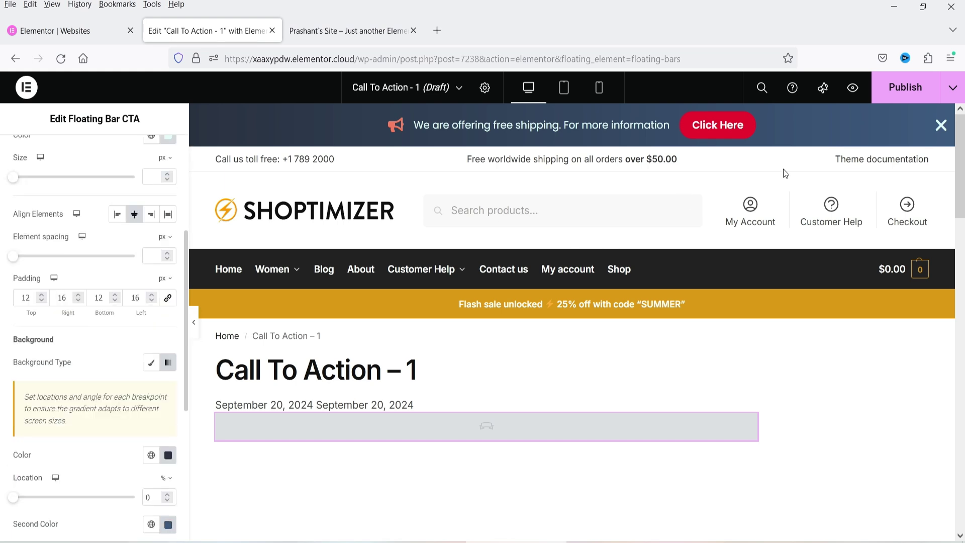
{"action": "scroll", "coordinate": [140, 269], "scroll_direction": "up", "scroll_amount": 3}
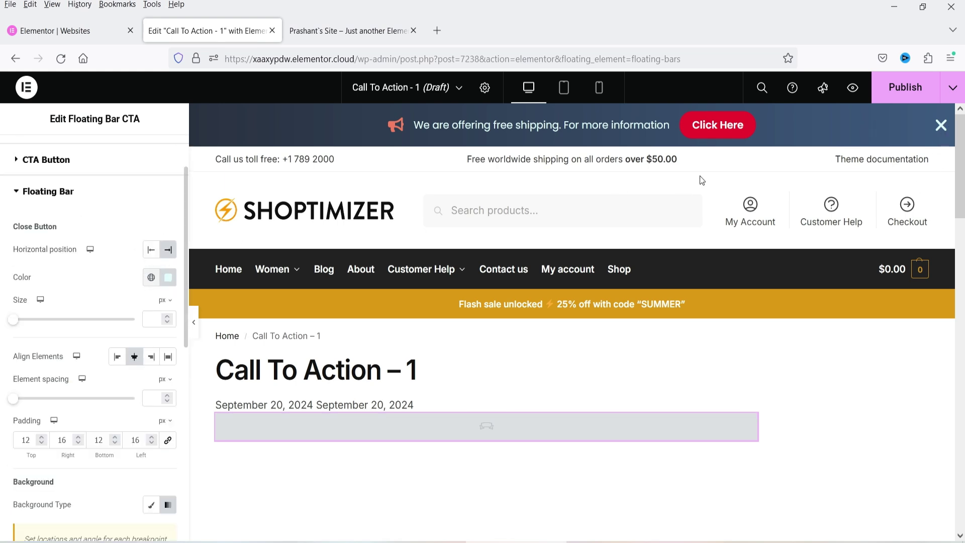
{"action": "scroll", "coordinate": [90, 305], "scroll_direction": "down", "scroll_amount": 3}
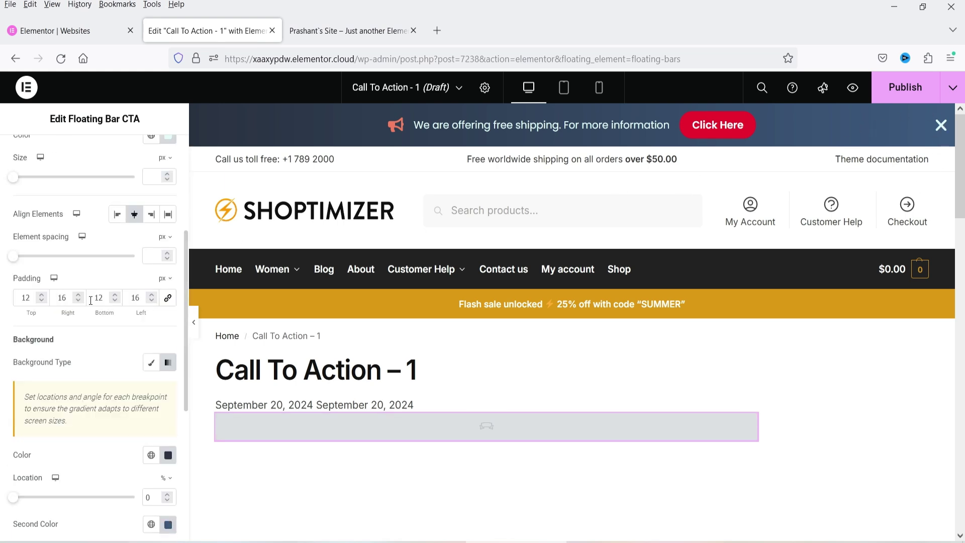
{"action": "left_click", "coordinate": [151, 214]}
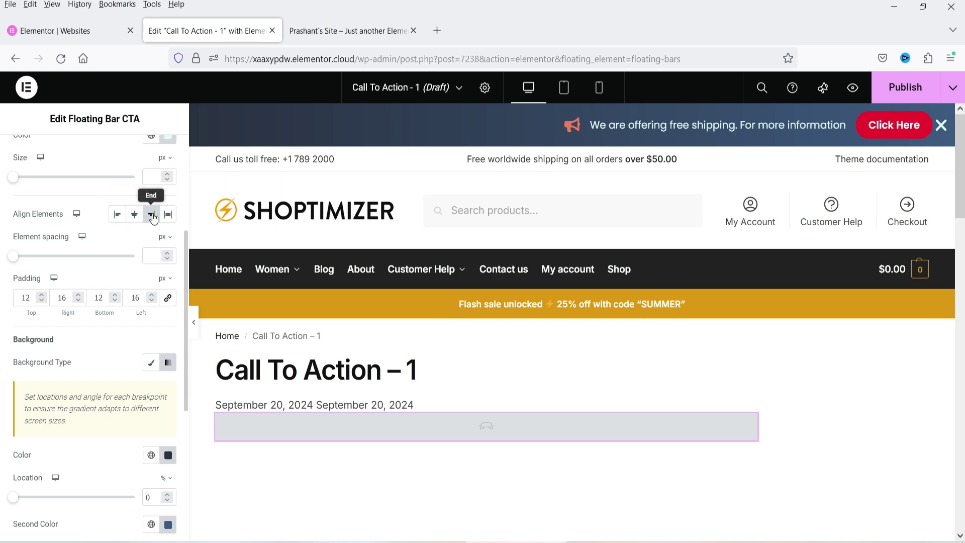
{"action": "left_click", "coordinate": [134, 215]}
{"action": "left_click", "coordinate": [119, 215]}
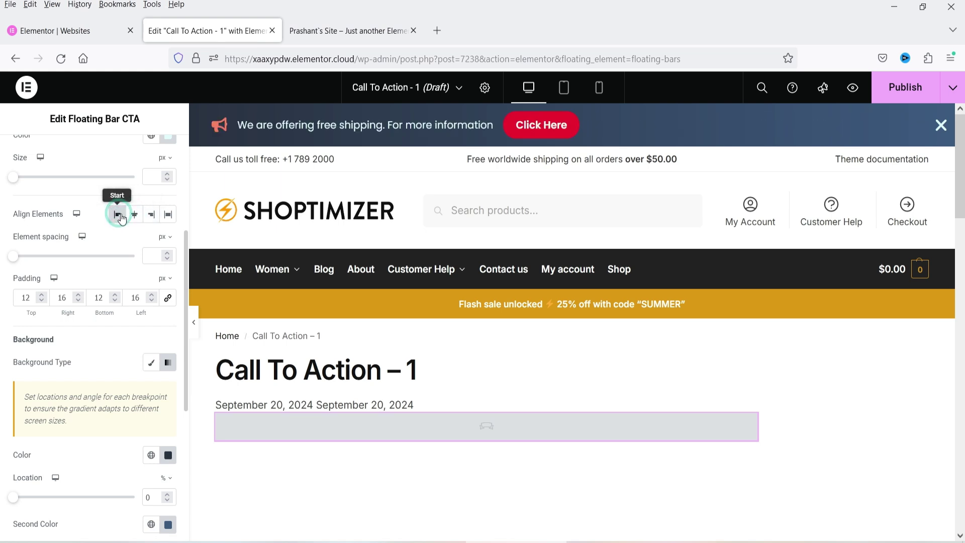
{"action": "left_click", "coordinate": [135, 214]}
Set the floating bar gradient's first color to blue (#155BD0) and its location to 39%.
{"action": "scroll", "coordinate": [115, 331], "scroll_direction": "down", "scroll_amount": 3}
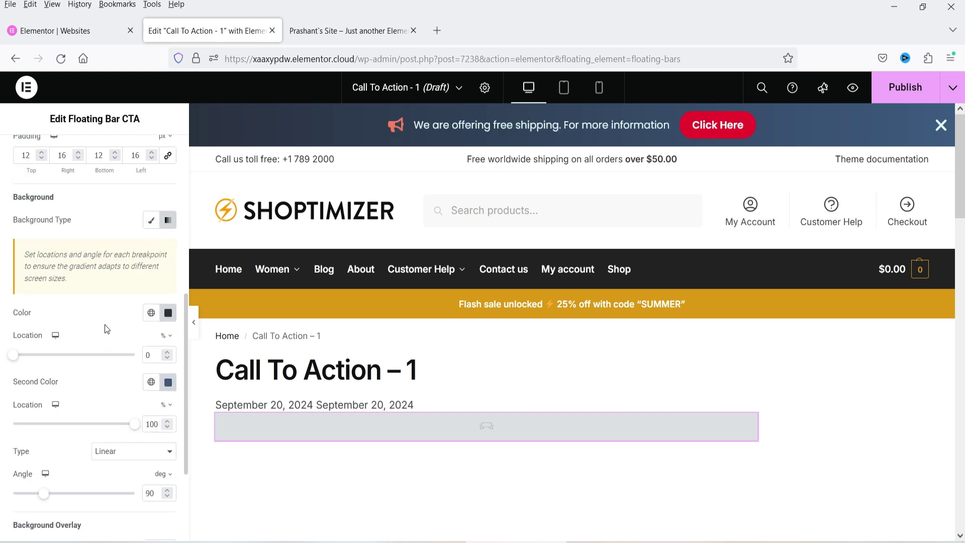
{"action": "scroll", "coordinate": [111, 300], "scroll_direction": "down", "scroll_amount": 3}
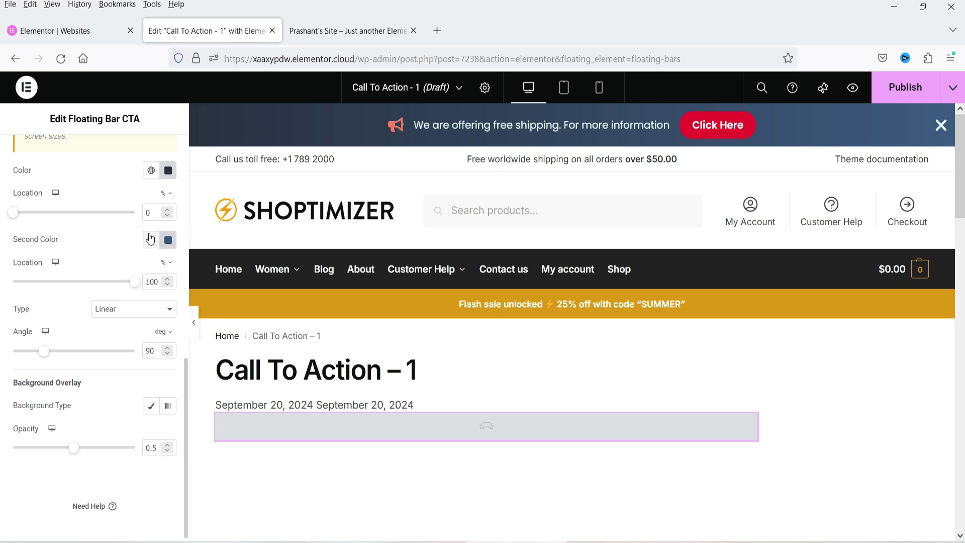
{"action": "left_click", "coordinate": [150, 171]}
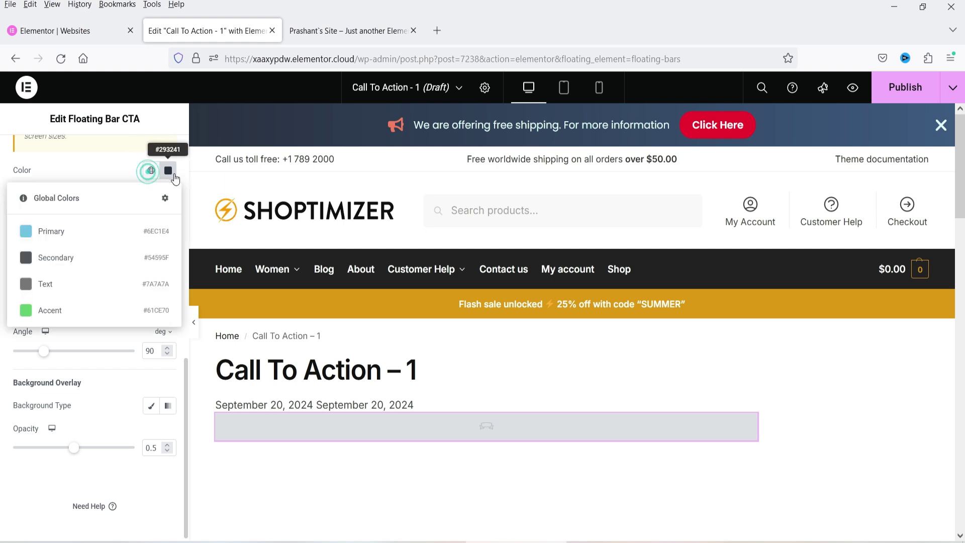
{"action": "left_click", "coordinate": [168, 170]}
{"action": "left_click_drag", "start_coordinate": [173, 266], "coordinate": [225, 239]}
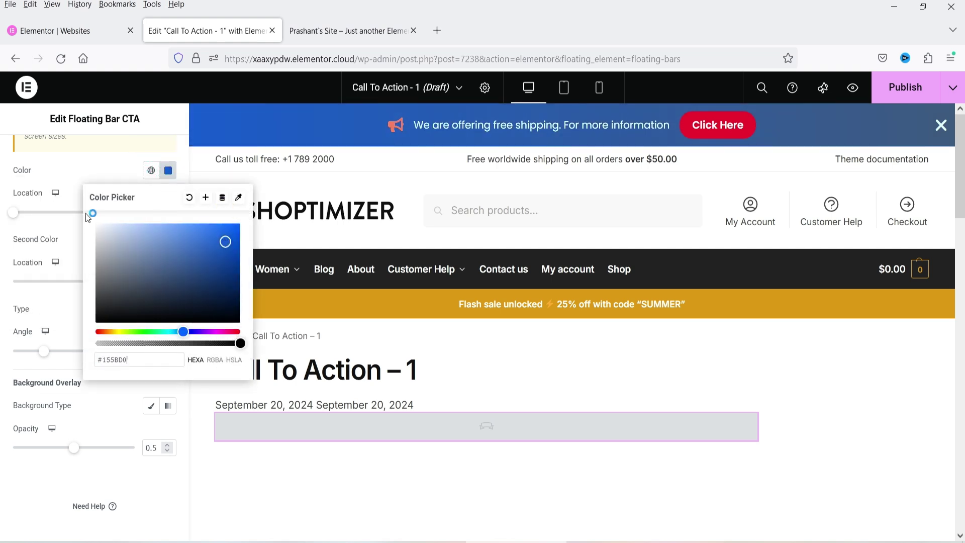
{"action": "left_click", "coordinate": [65, 218]}
{"action": "left_click_drag", "start_coordinate": [65, 218], "coordinate": [61, 226]}
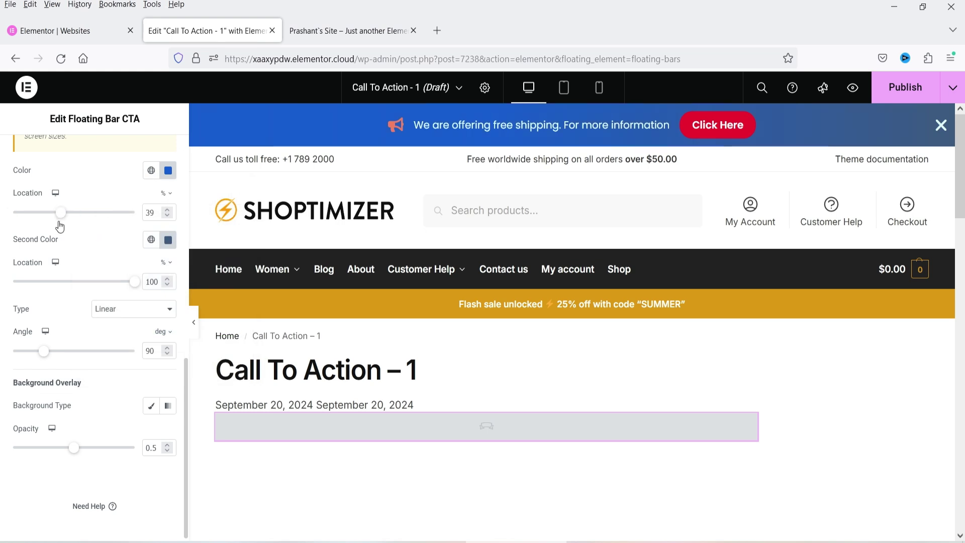
Set the gradient's second color to dark navy (#0E2340) and the first color's location to 23%.
{"action": "left_click", "coordinate": [167, 239]}
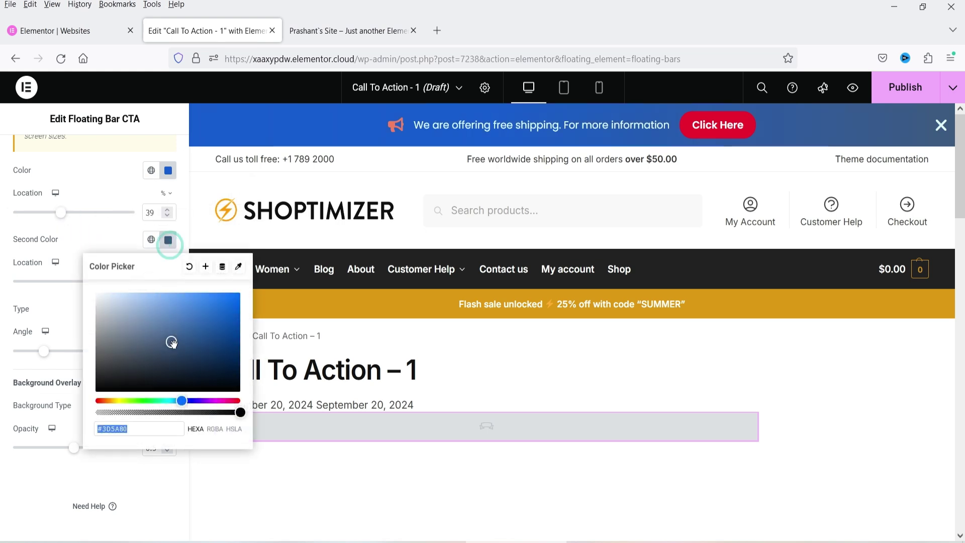
{"action": "left_click", "coordinate": [207, 369]}
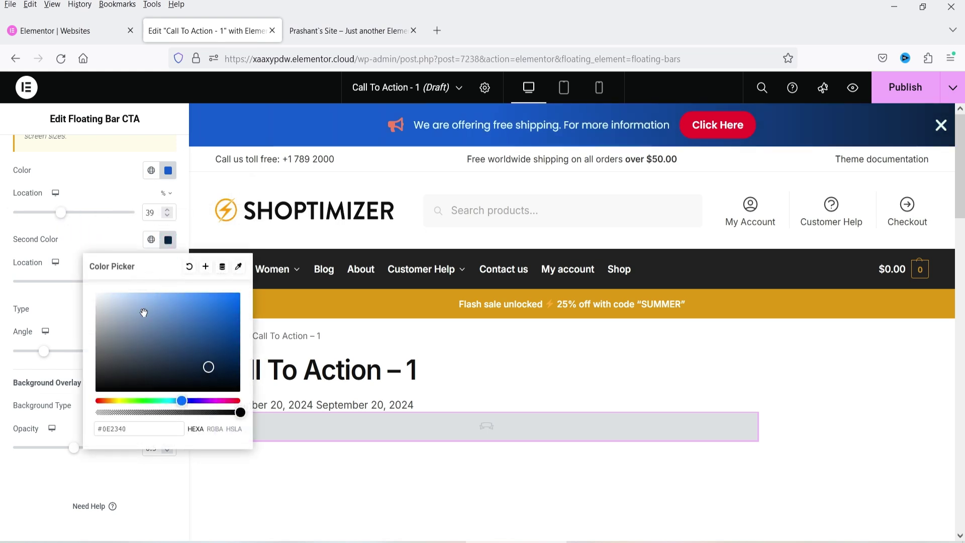
{"action": "left_click_drag", "start_coordinate": [61, 217], "coordinate": [42, 214]}
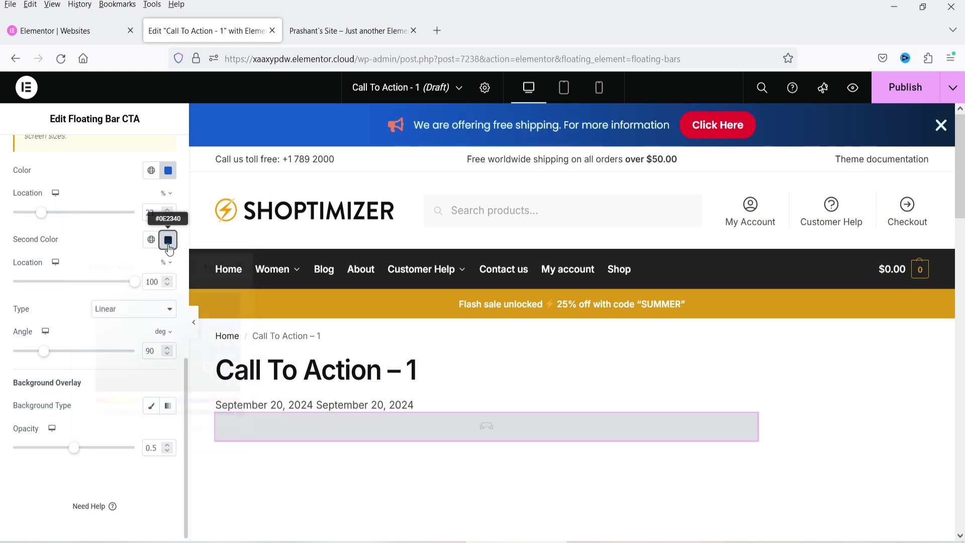
Change the gradient's second color to bright green and set the linear gradient's angle to 179 degrees.
{"action": "left_click", "coordinate": [168, 239]}
{"action": "left_click_drag", "start_coordinate": [152, 401], "coordinate": [145, 400]}
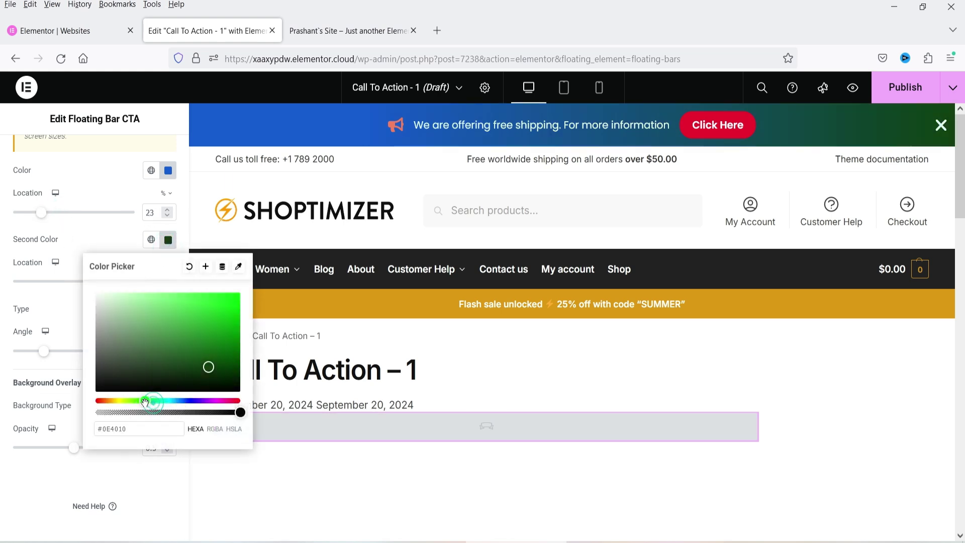
{"action": "left_click_drag", "start_coordinate": [208, 367], "coordinate": [223, 329]}
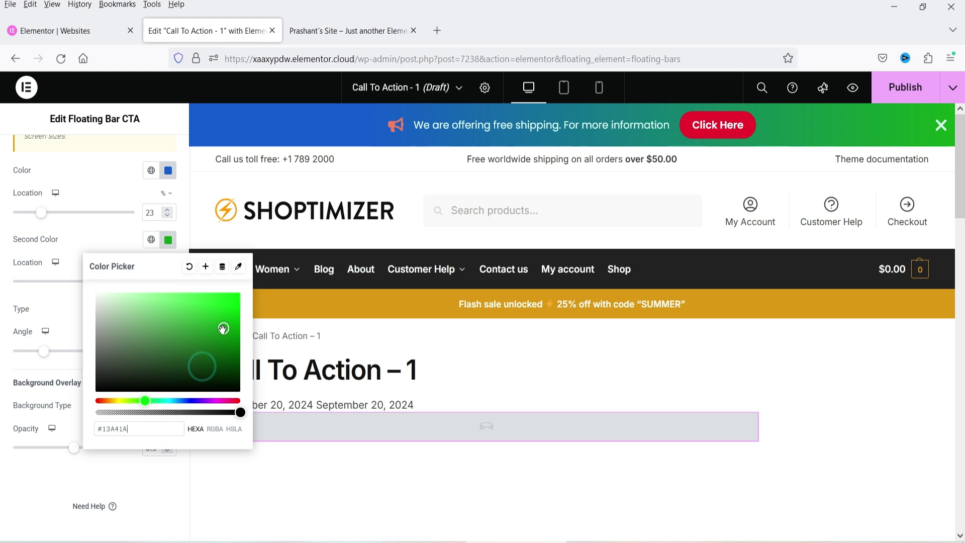
{"action": "left_click", "coordinate": [61, 306]}
{"action": "left_click_drag", "start_coordinate": [45, 354], "coordinate": [73, 350]}
{"action": "scroll", "coordinate": [64, 332], "scroll_direction": "down", "scroll_amount": 1}
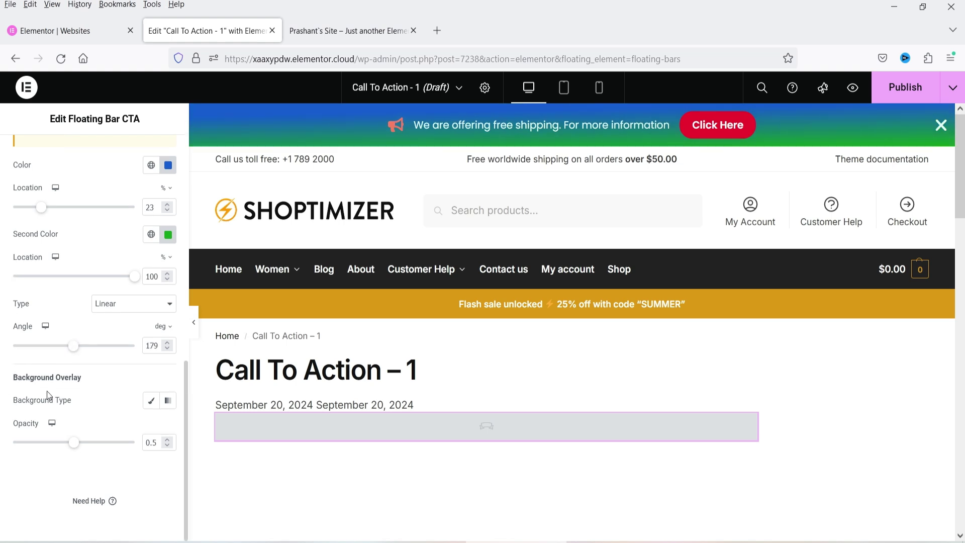
In the bar's advanced layout settings, try the bottom position and turning Sticky off, restoring the top position and Sticky.
{"action": "scroll", "coordinate": [119, 420], "scroll_direction": "up", "scroll_amount": 10}
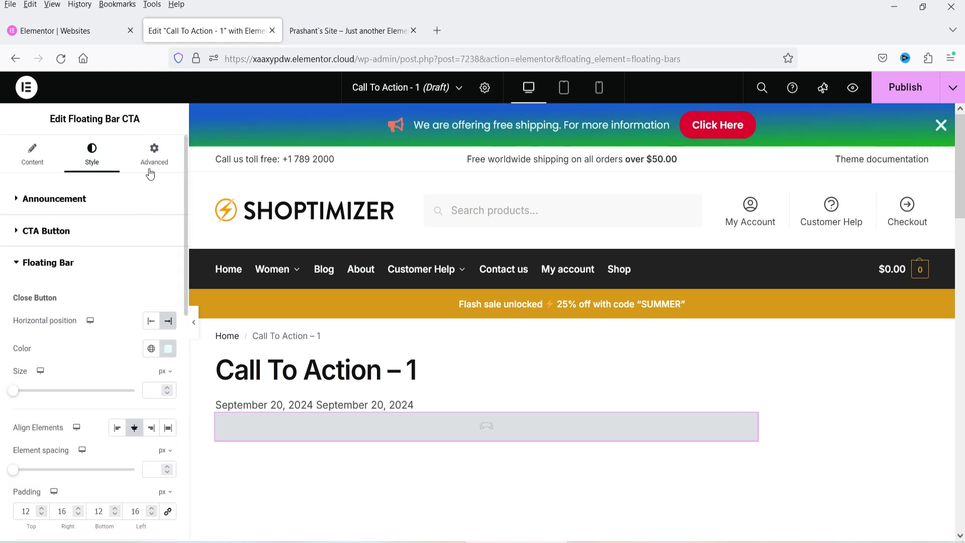
{"action": "left_click", "coordinate": [153, 164]}
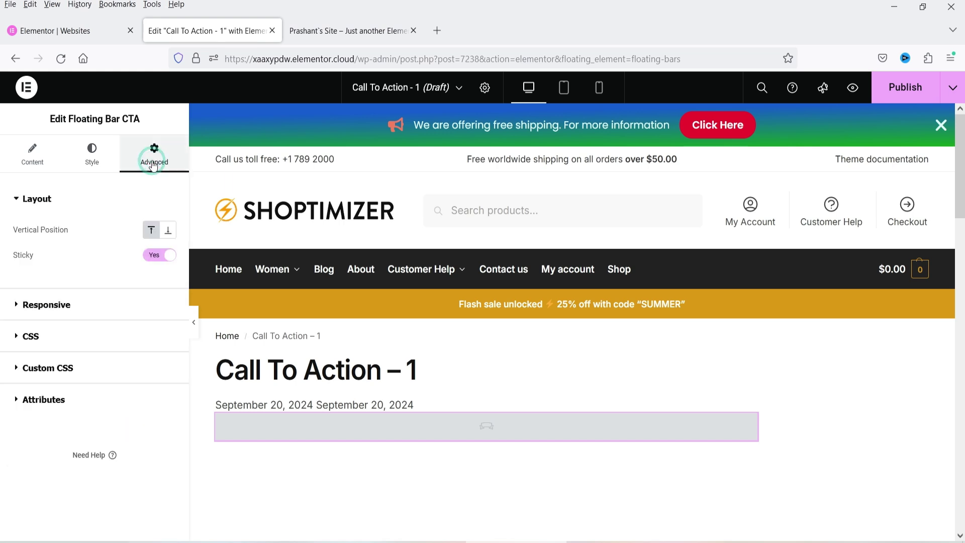
{"action": "left_click", "coordinate": [169, 232]}
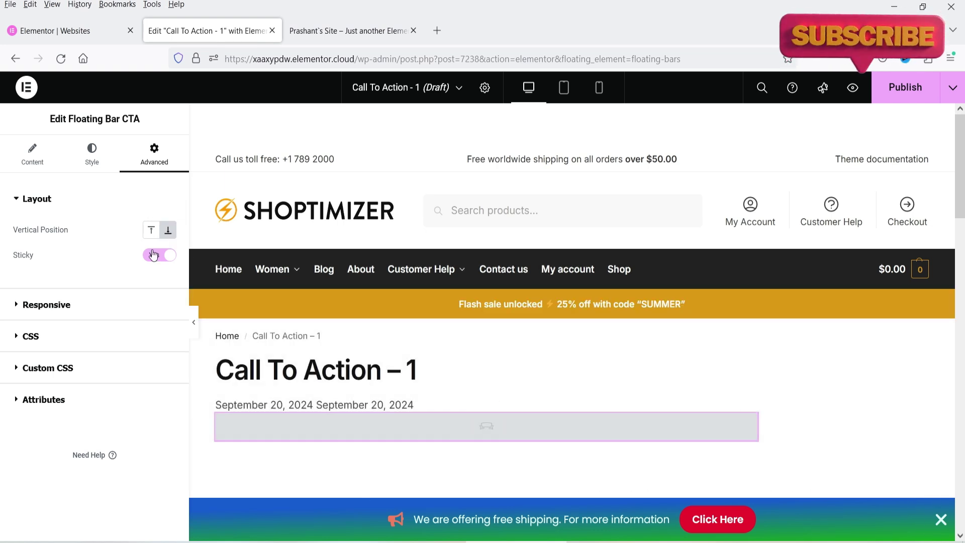
{"action": "left_click", "coordinate": [152, 232]}
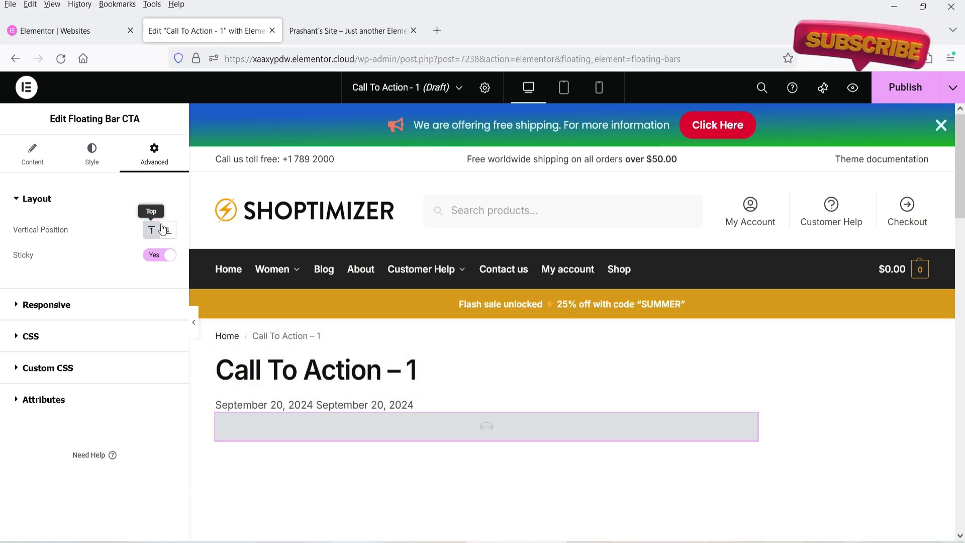
{"action": "left_click", "coordinate": [159, 255]}
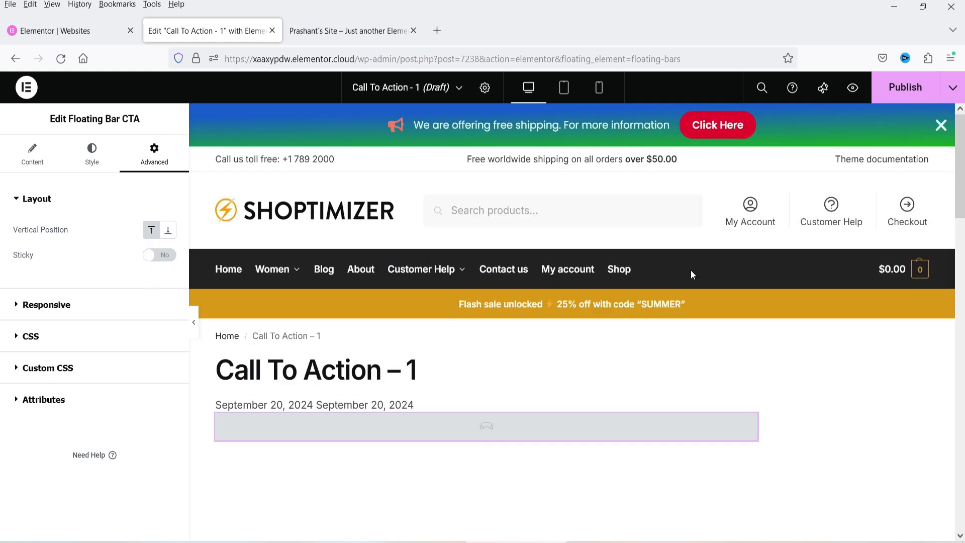
{"action": "left_click", "coordinate": [171, 256]}
Review the bar's responsive visibility options and preview it in mobile and tablet views, returning to desktop view.
{"action": "left_click", "coordinate": [82, 302]}
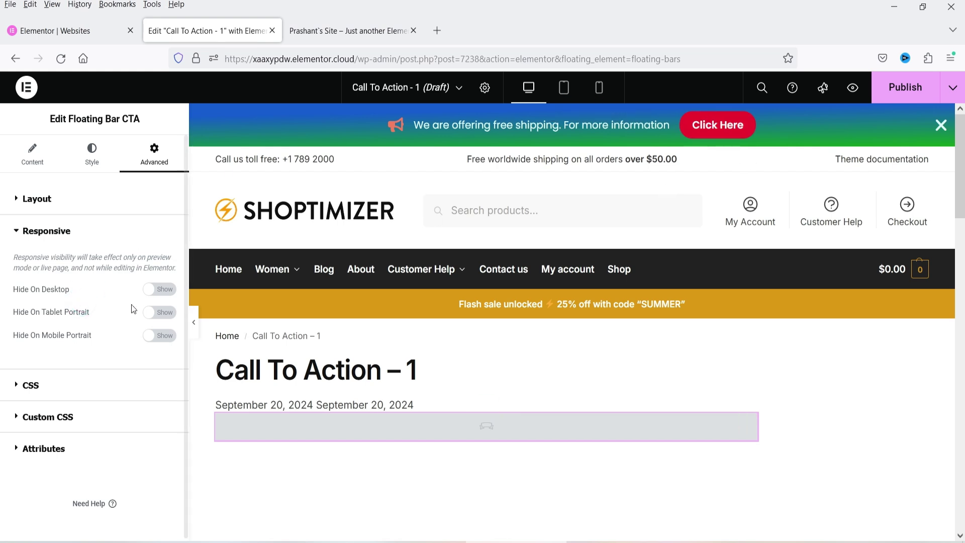
{"action": "left_click", "coordinate": [599, 87]}
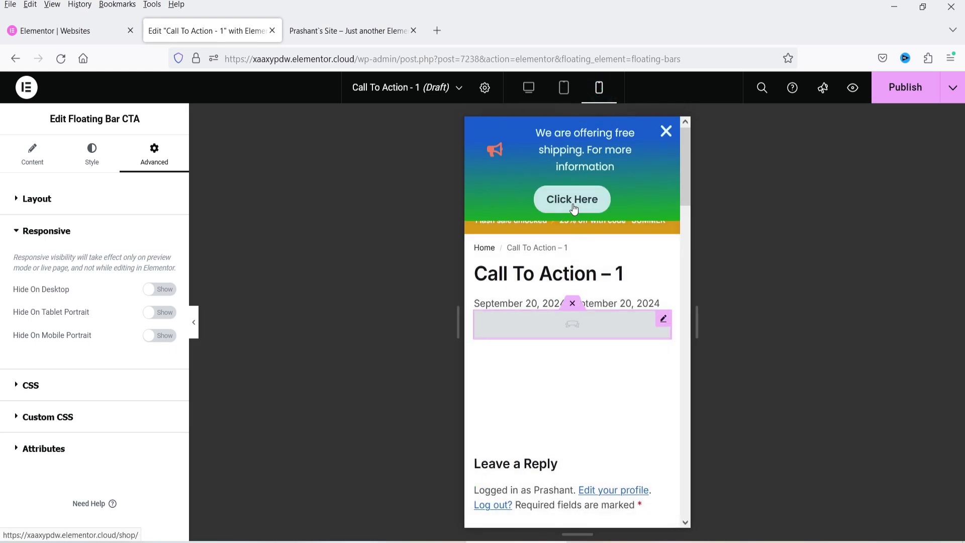
{"action": "left_click", "coordinate": [563, 87]}
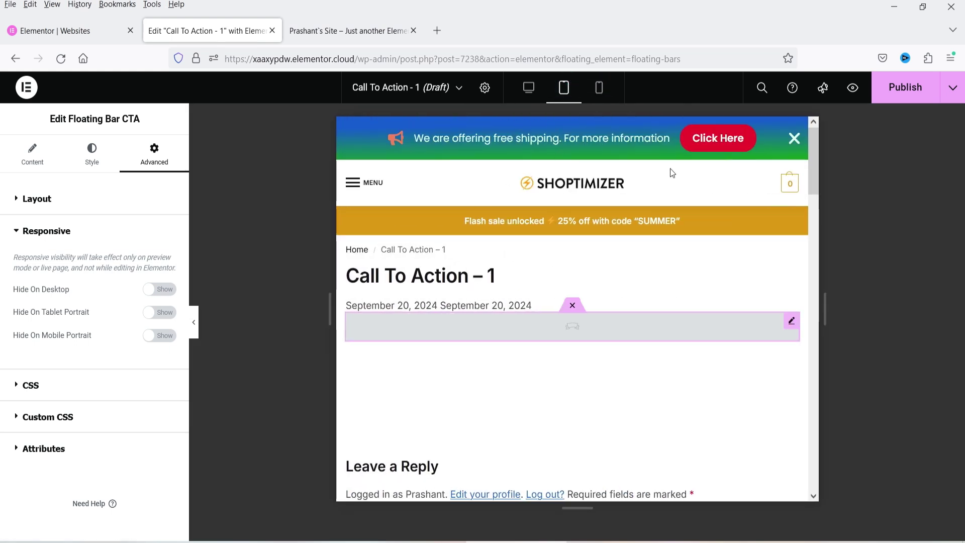
{"action": "left_click", "coordinate": [528, 89]}
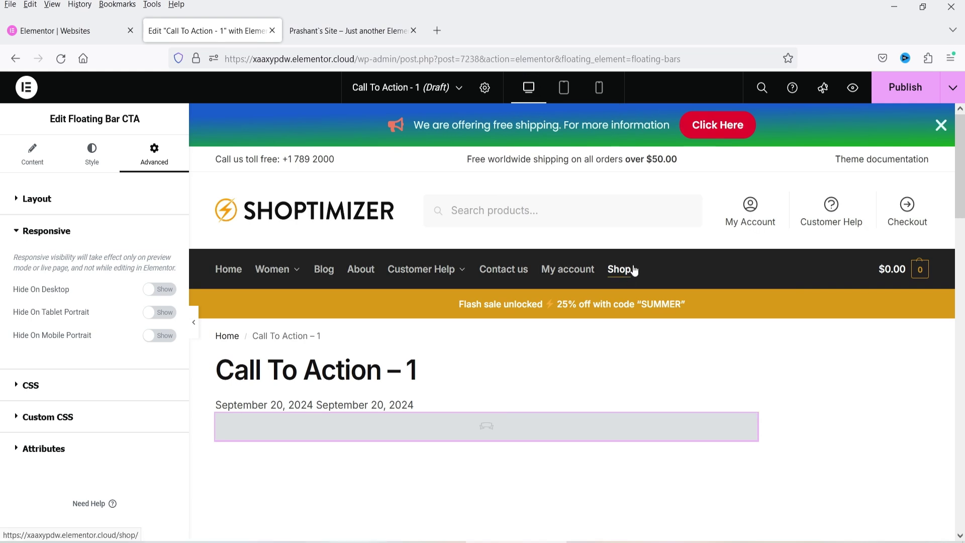
Look through the floating bar's CSS, Custom CSS and Attributes settings.
{"action": "left_click", "coordinate": [80, 385]}
{"action": "left_click", "coordinate": [75, 372]}
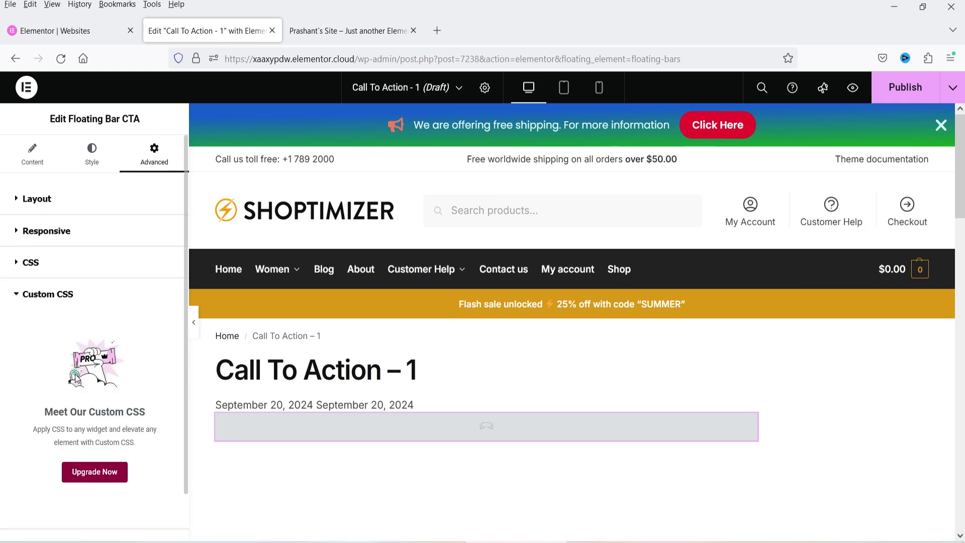
{"action": "left_click", "coordinate": [53, 295]}
{"action": "left_click", "coordinate": [55, 329]}
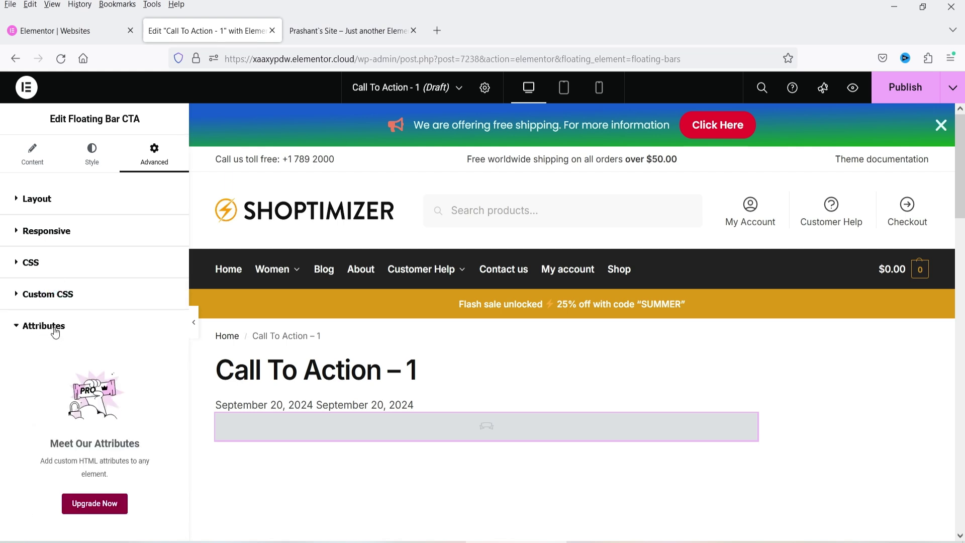
{"action": "left_click", "coordinate": [55, 329]}
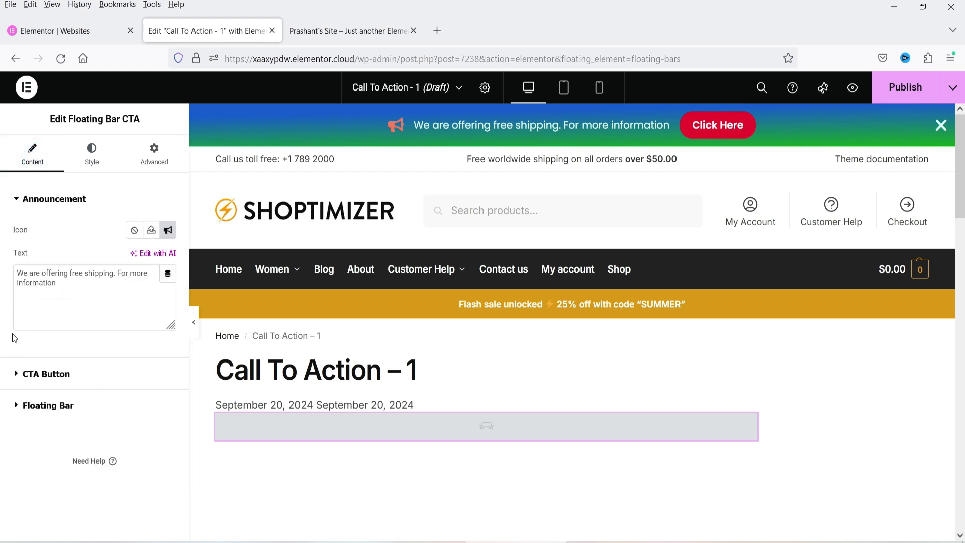
Publish the floating bar with an Include display condition for the Entire Site, looking through the WooCommerce options before saving.
{"action": "left_click", "coordinate": [900, 88]}
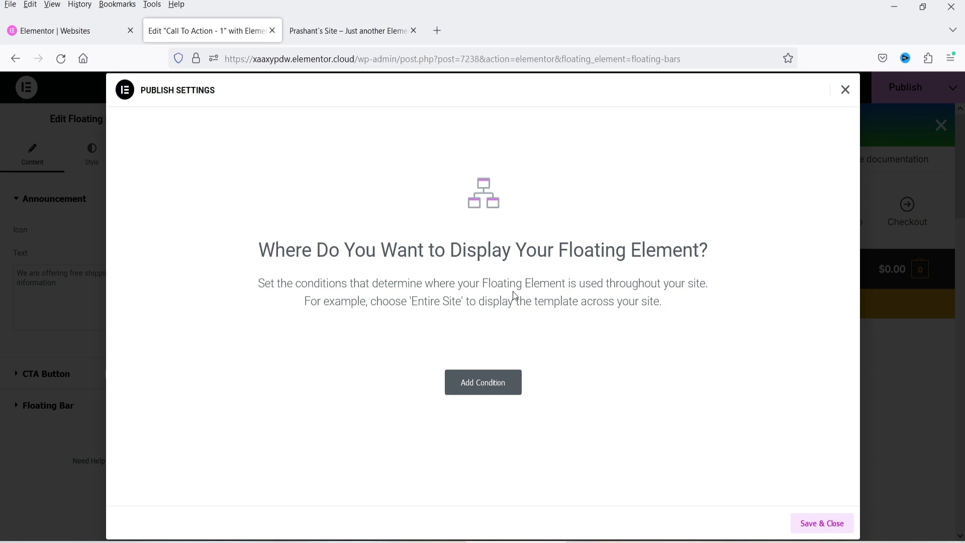
{"action": "left_click", "coordinate": [483, 392]}
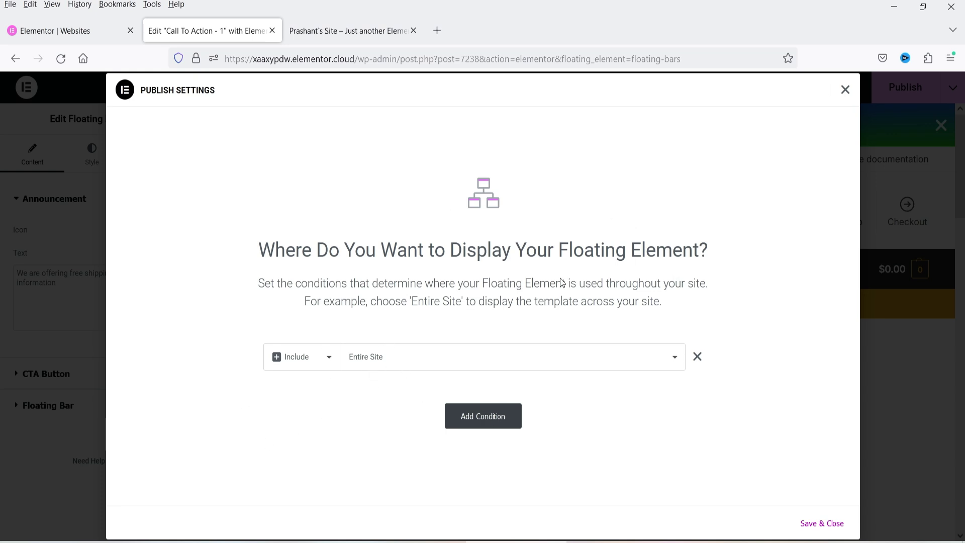
{"action": "left_click", "coordinate": [400, 358]}
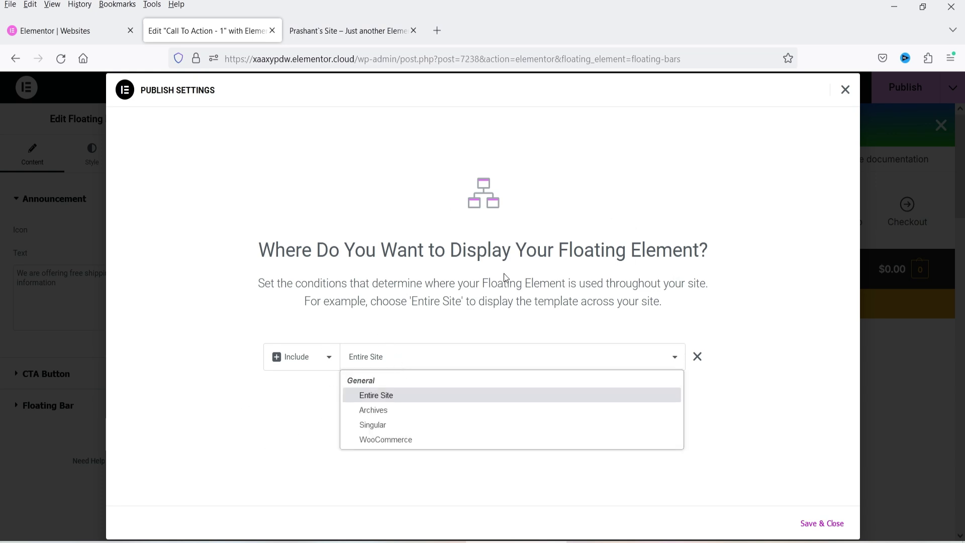
{"action": "left_click", "coordinate": [388, 444]}
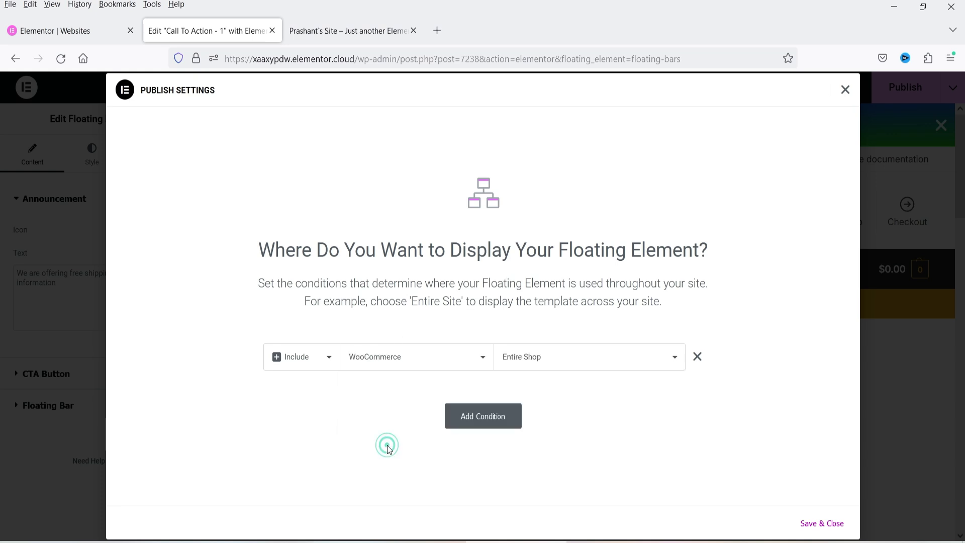
{"action": "left_click", "coordinate": [569, 363]}
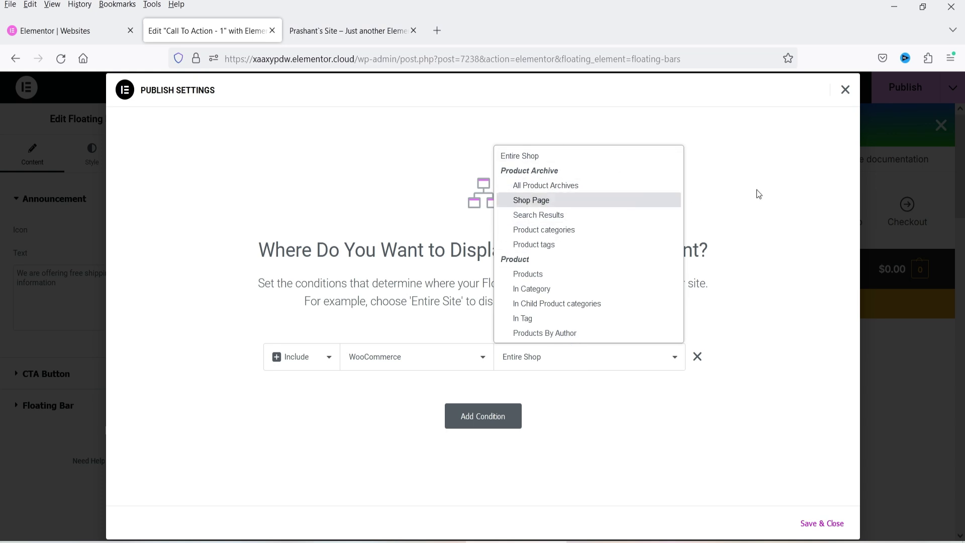
{"action": "left_click", "coordinate": [778, 178]}
{"action": "left_click", "coordinate": [393, 356]}
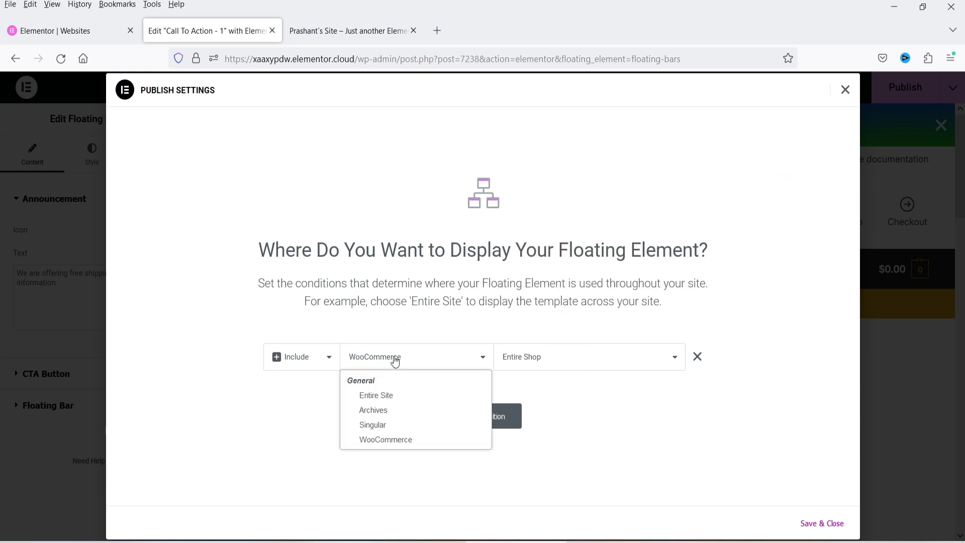
{"action": "left_click", "coordinate": [392, 395]}
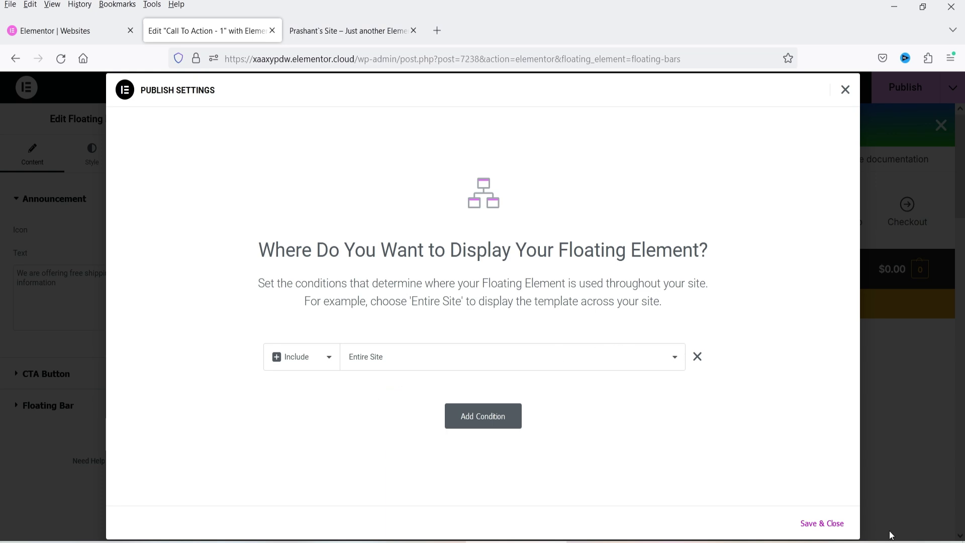
{"action": "left_click", "coordinate": [819, 523]}
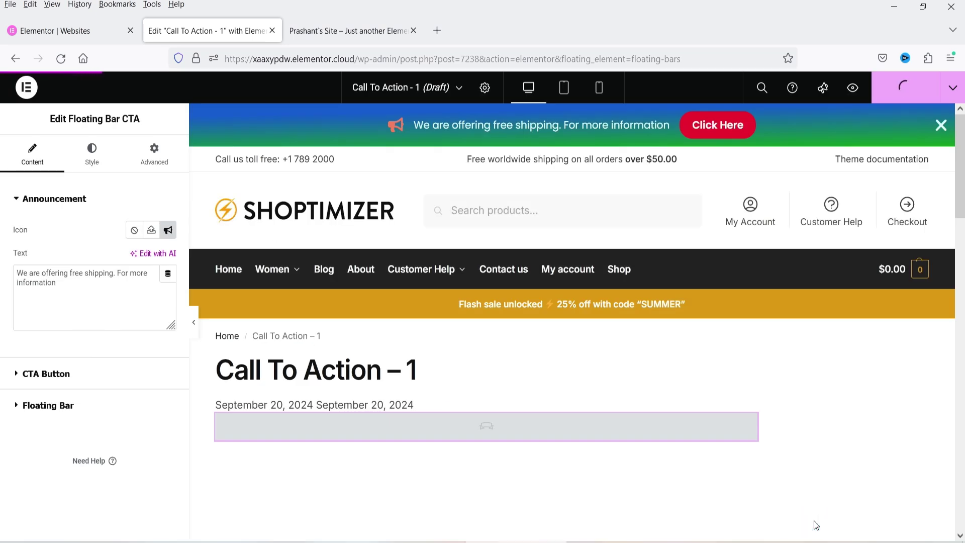
Reload the live store homepage, check the bar while scrolling, and test its Click Here link, closing the shop page it opens.
{"action": "left_click", "coordinate": [329, 30]}
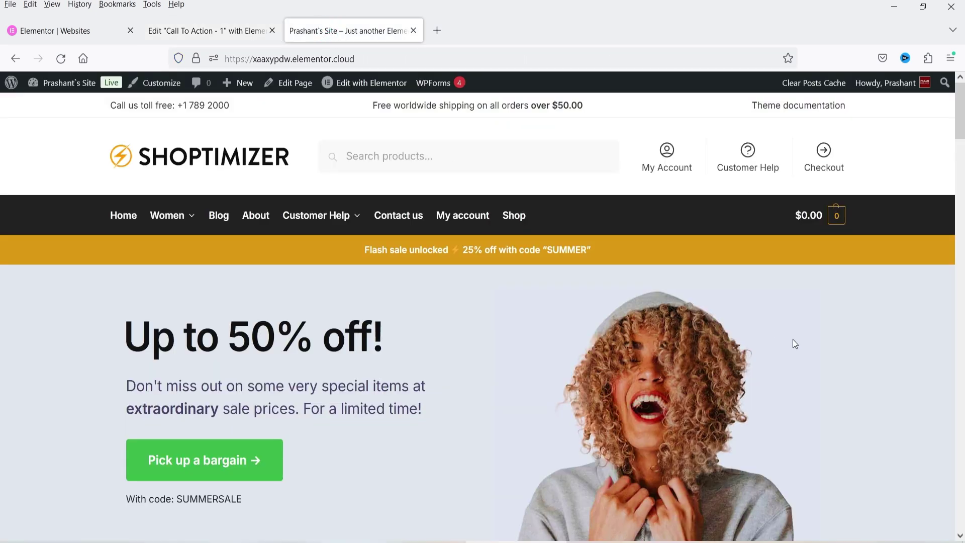
{"action": "left_click", "coordinate": [60, 58]}
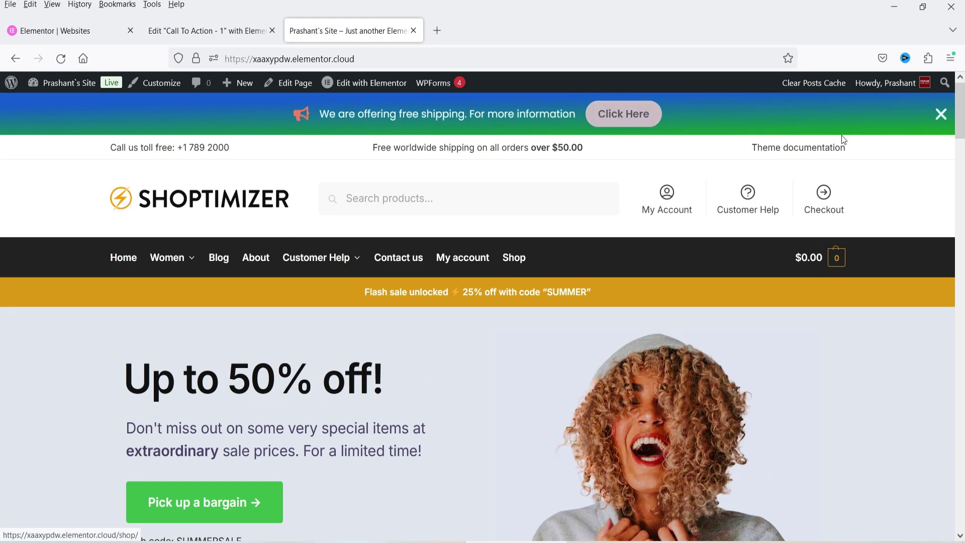
{"action": "scroll", "coordinate": [790, 241], "scroll_direction": "down", "scroll_amount": 15}
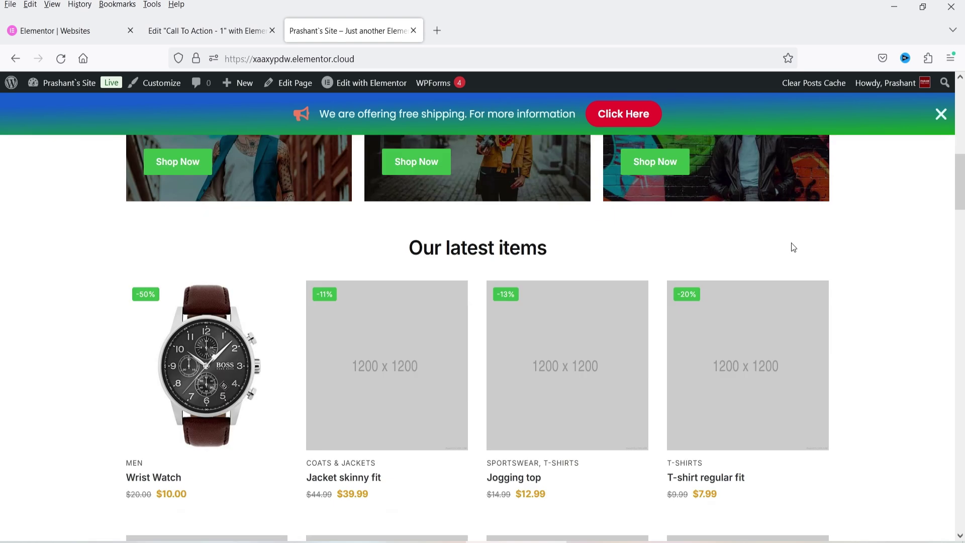
{"action": "scroll", "coordinate": [792, 247], "scroll_direction": "up", "scroll_amount": 15}
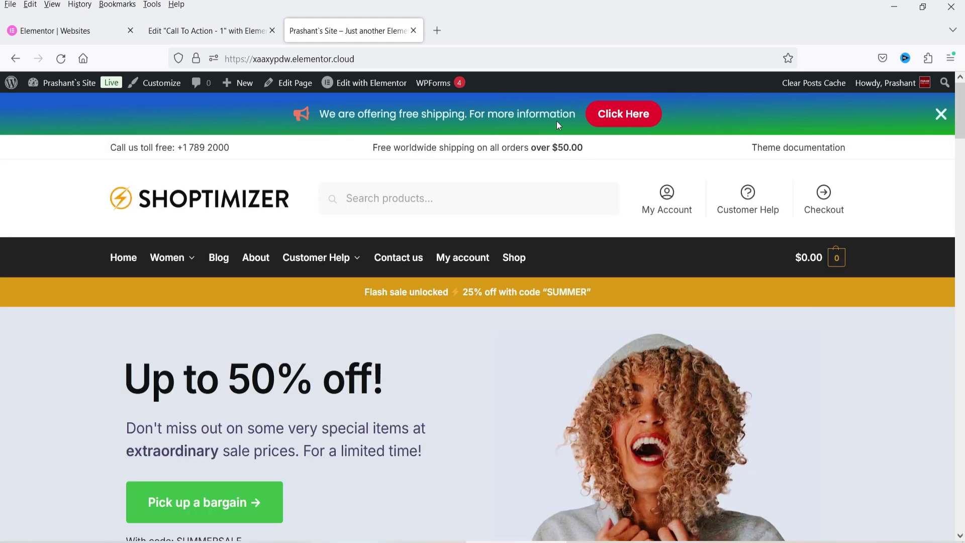
{"action": "left_click", "coordinate": [619, 119]}
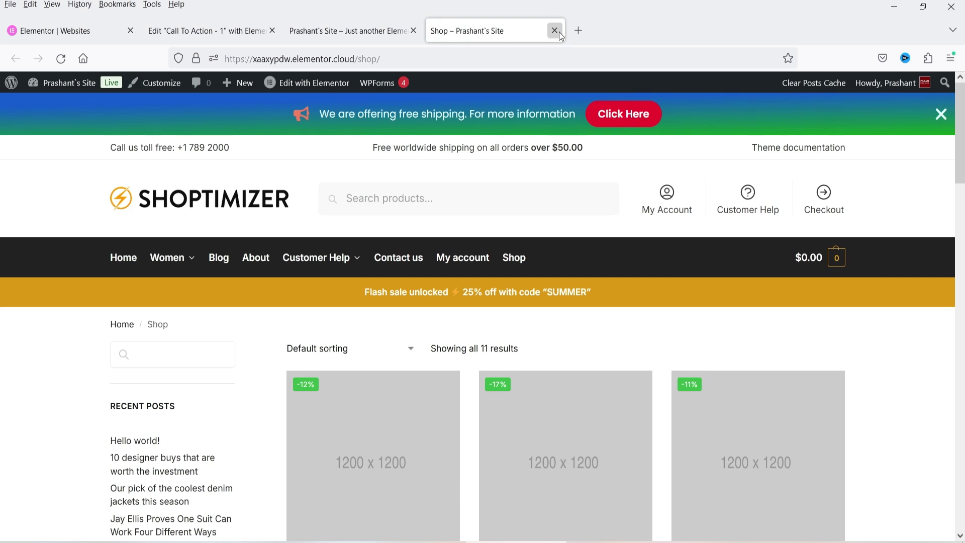
{"action": "left_click", "coordinate": [554, 30]}
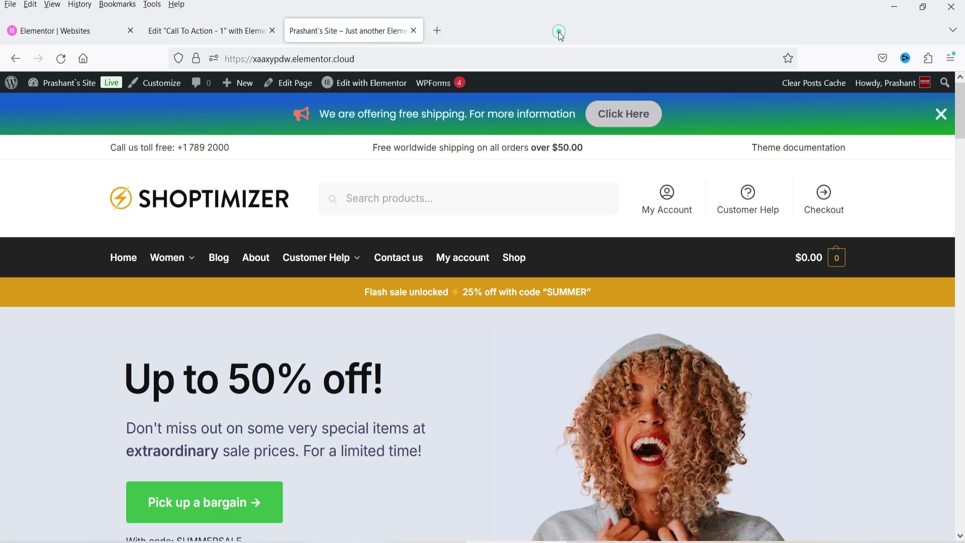
Dismiss the floating bar on the live homepage and look over the page without it.
{"action": "left_click", "coordinate": [940, 115]}
{"action": "scroll", "coordinate": [792, 282], "scroll_direction": "down", "scroll_amount": 10}
{"action": "scroll", "coordinate": [793, 283], "scroll_direction": "up", "scroll_amount": 5}
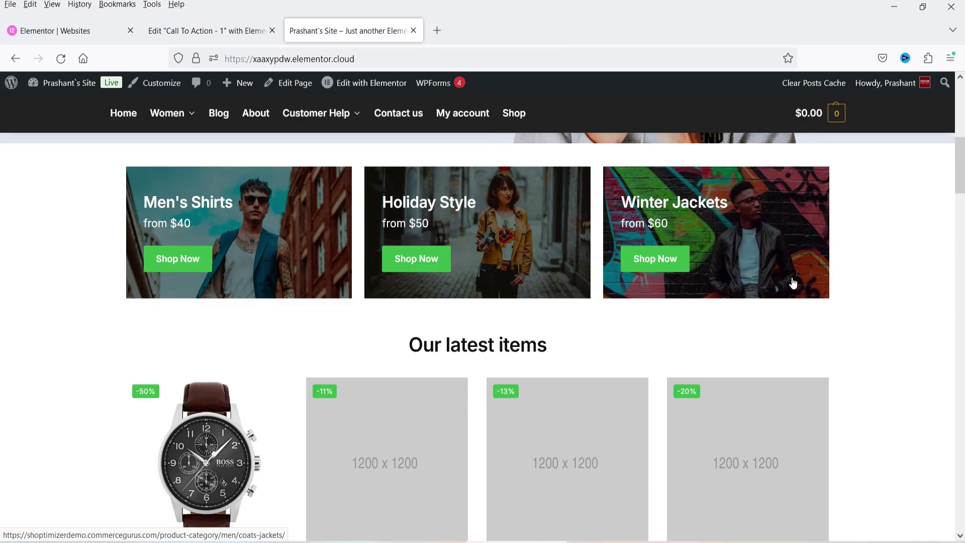
{"action": "scroll", "coordinate": [791, 281], "scroll_direction": "up", "scroll_amount": 5}
{"action": "scroll", "coordinate": [786, 319], "scroll_direction": "down", "scroll_amount": 4}
{"action": "scroll", "coordinate": [775, 331], "scroll_direction": "up", "scroll_amount": 5}
Exit the bar's editor to WordPress and open the Floating Elements list.
{"action": "left_click", "coordinate": [177, 31]}
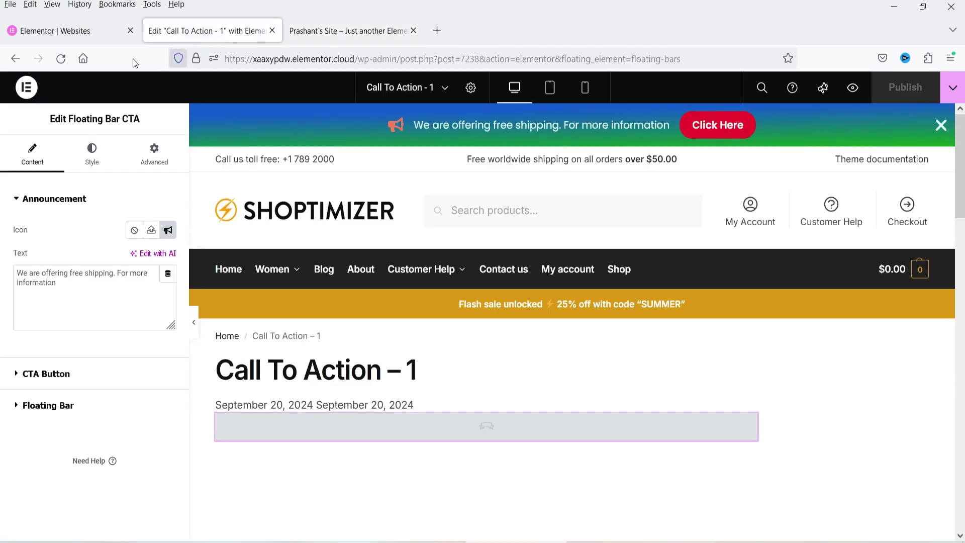
{"action": "left_click", "coordinate": [23, 92]}
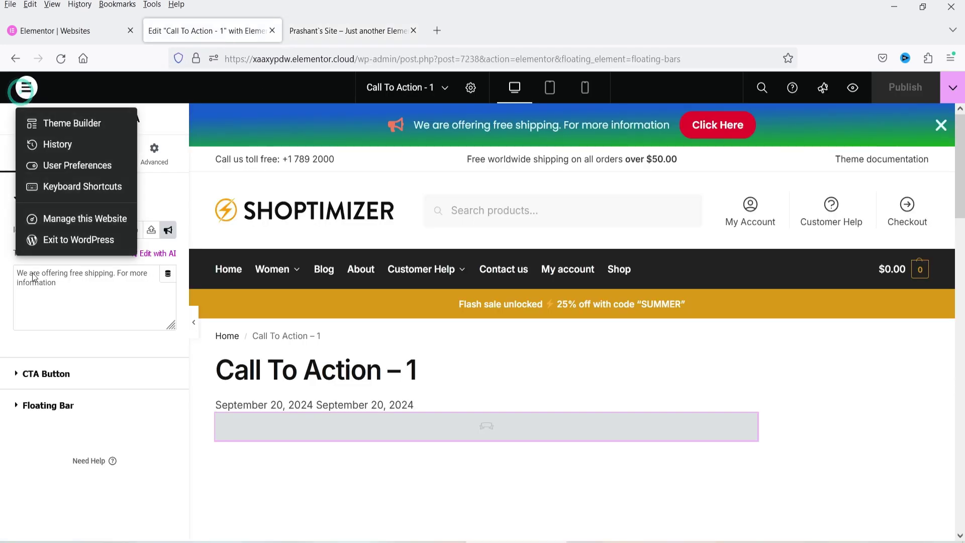
{"action": "left_click", "coordinate": [75, 240]}
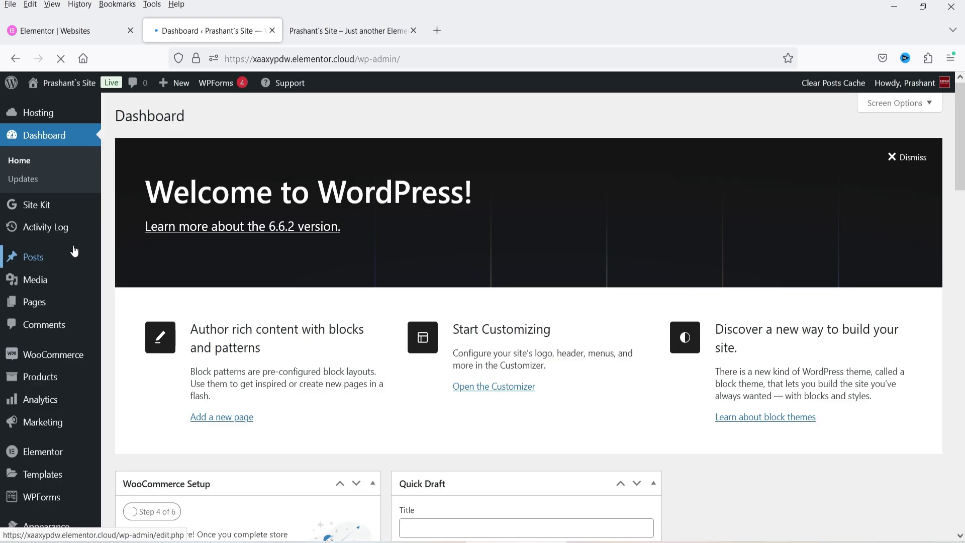
{"action": "scroll", "coordinate": [53, 432], "scroll_direction": "down", "scroll_amount": 3}
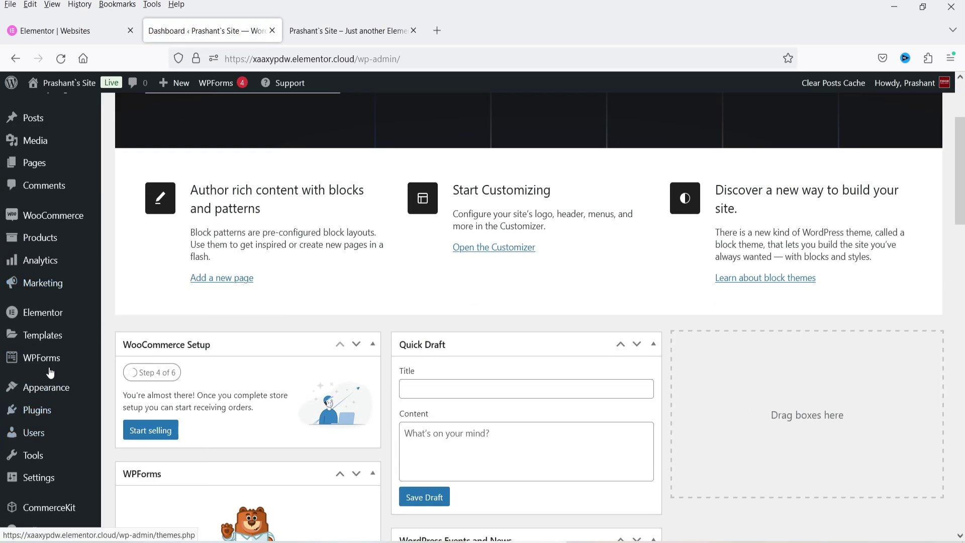
{"action": "mouse_move", "coordinate": [55, 344]}
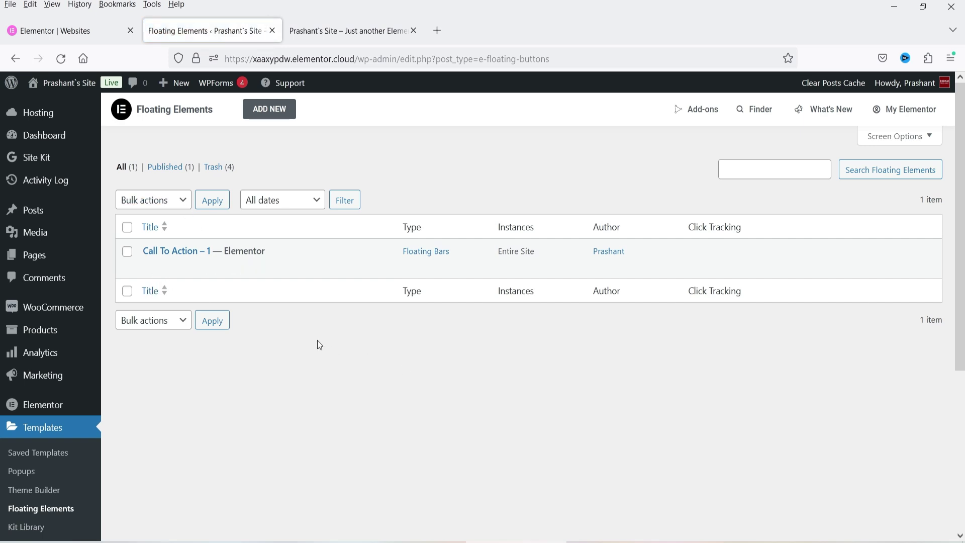
Reopen Call To Action – 1 in Elementor and change its display condition to Include, Singular, Front Page, saving the change.
{"action": "left_click", "coordinate": [184, 268]}
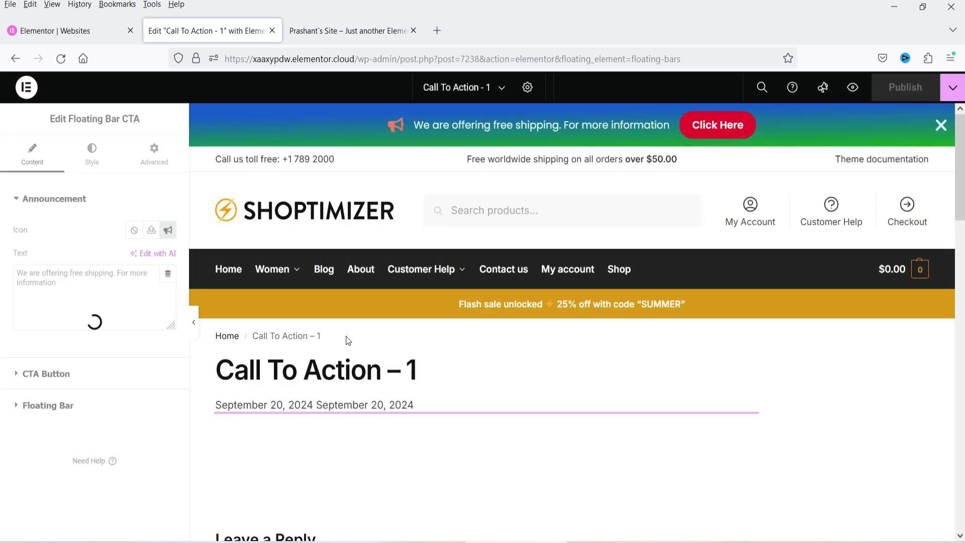
{"action": "left_click", "coordinate": [952, 87]}
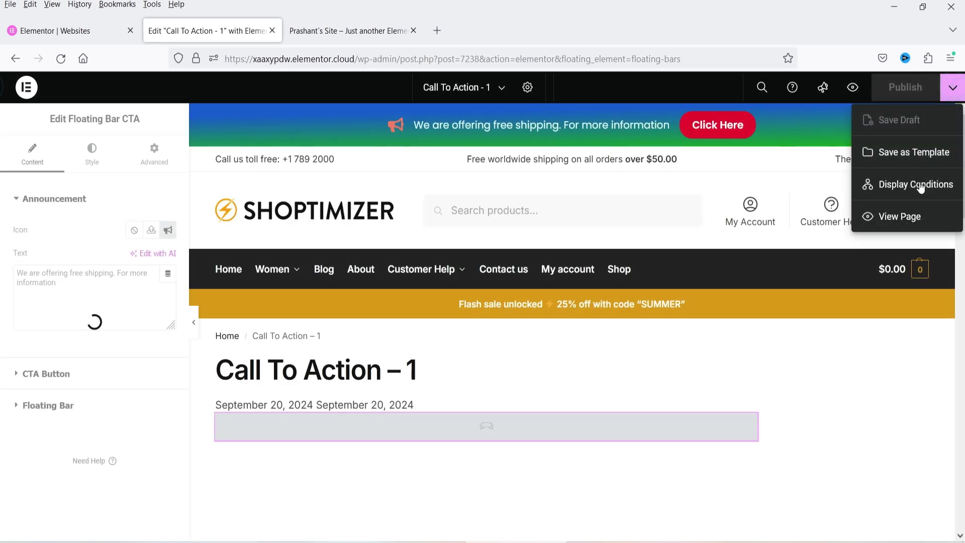
{"action": "left_click", "coordinate": [920, 186]}
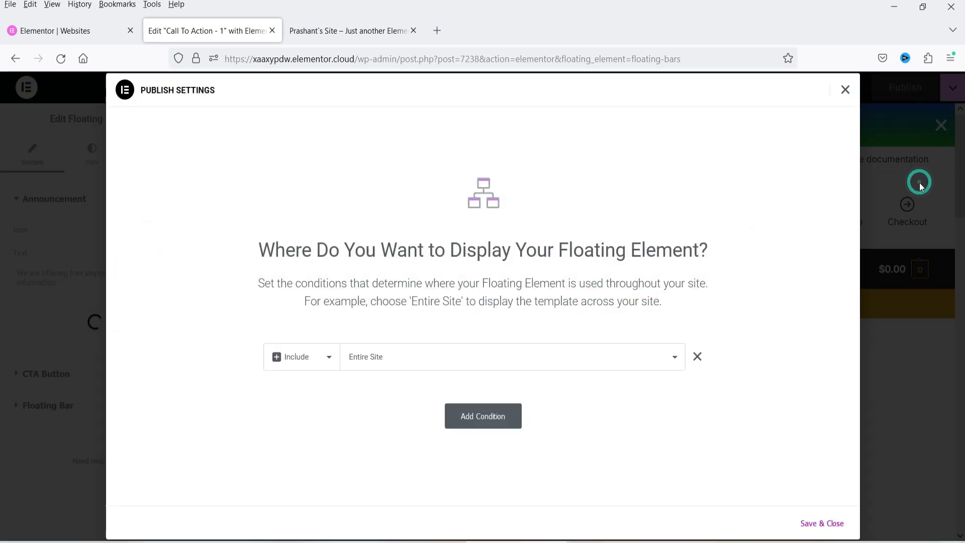
{"action": "left_click", "coordinate": [371, 364]}
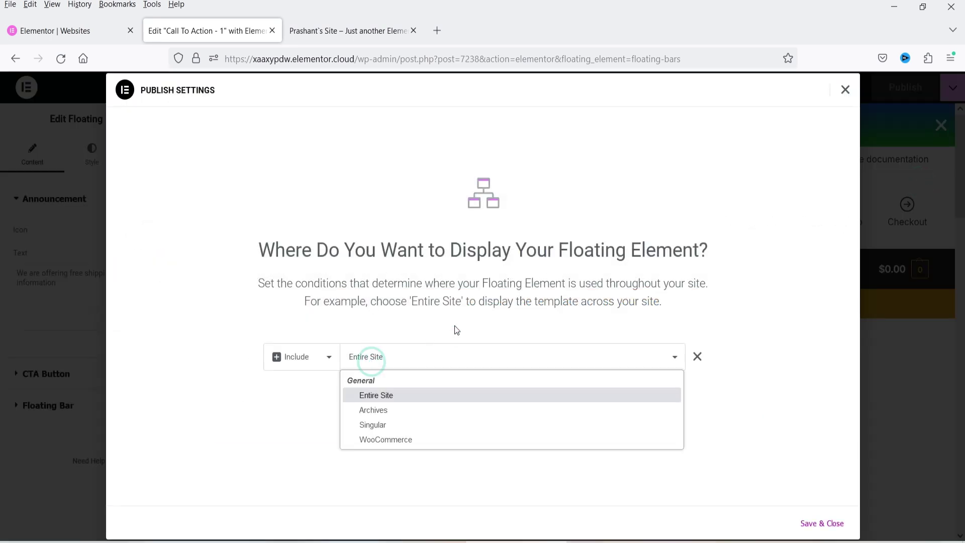
{"action": "left_click", "coordinate": [382, 424]}
{"action": "left_click", "coordinate": [544, 369]}
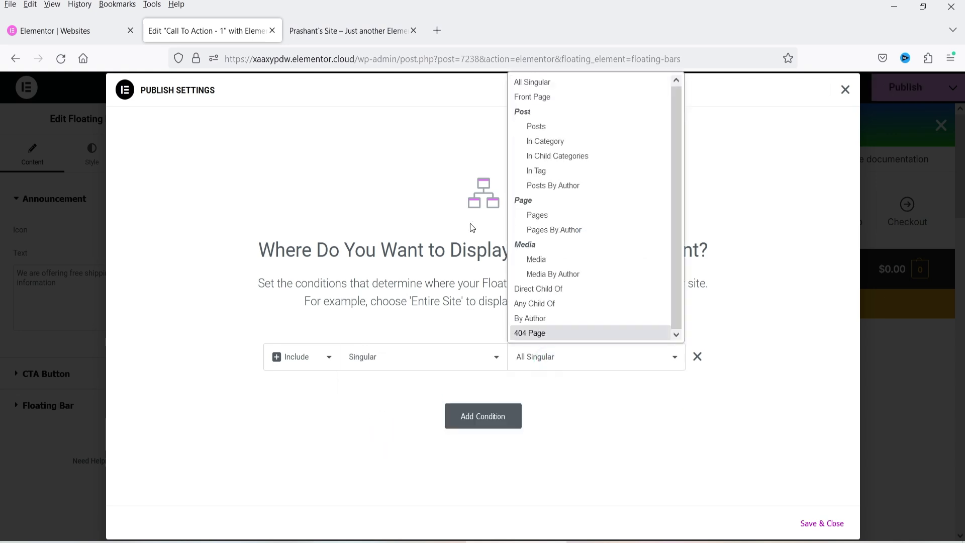
{"action": "left_click", "coordinate": [564, 97]}
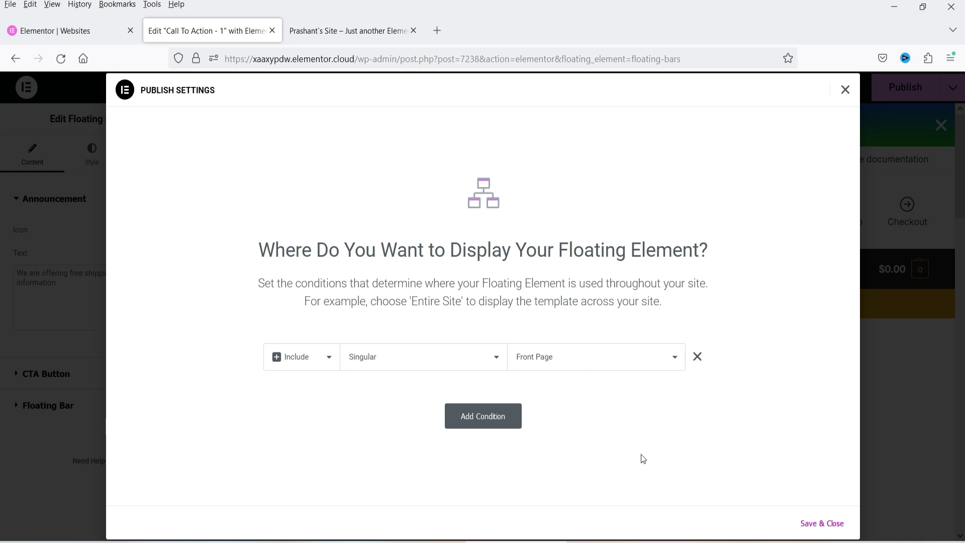
{"action": "left_click", "coordinate": [822, 523]}
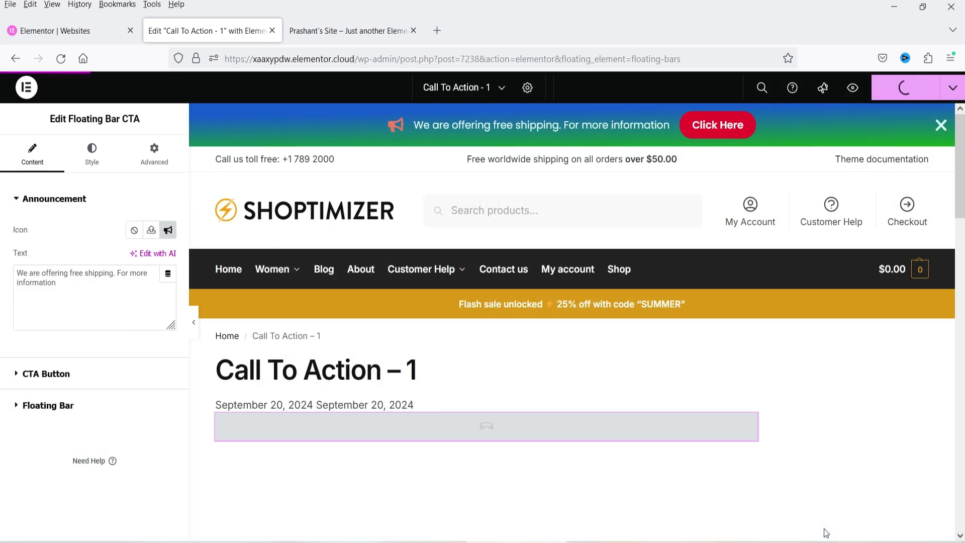
Reload the live store homepage and check the floating bar there while scrolling.
{"action": "left_click", "coordinate": [358, 29]}
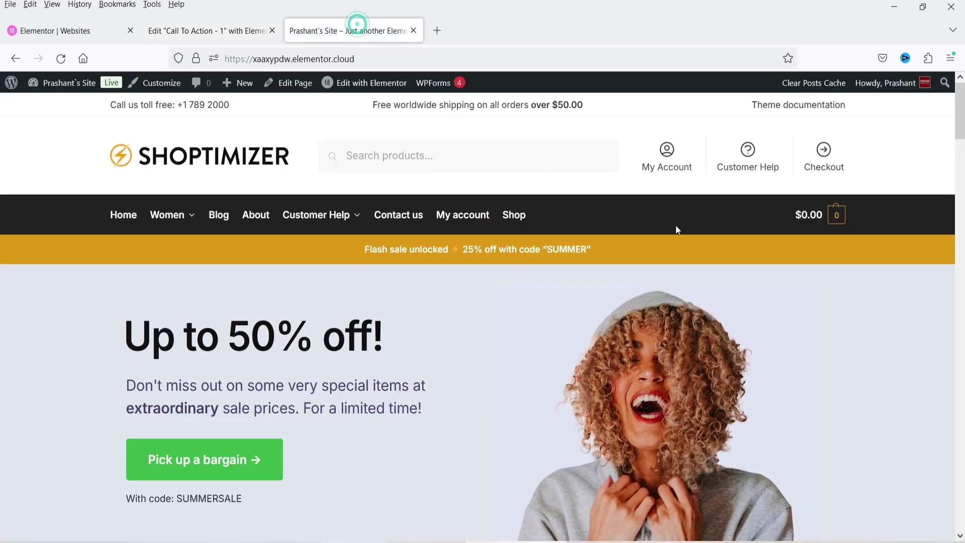
{"action": "left_click", "coordinate": [69, 83]}
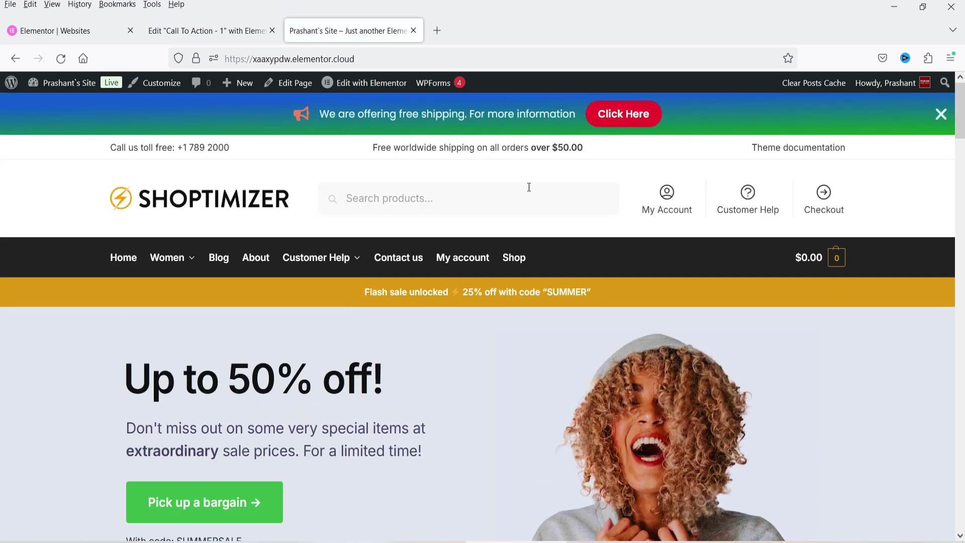
{"action": "scroll", "coordinate": [532, 195], "scroll_direction": "down", "scroll_amount": 5}
{"action": "scroll", "coordinate": [532, 198], "scroll_direction": "up", "scroll_amount": 5}
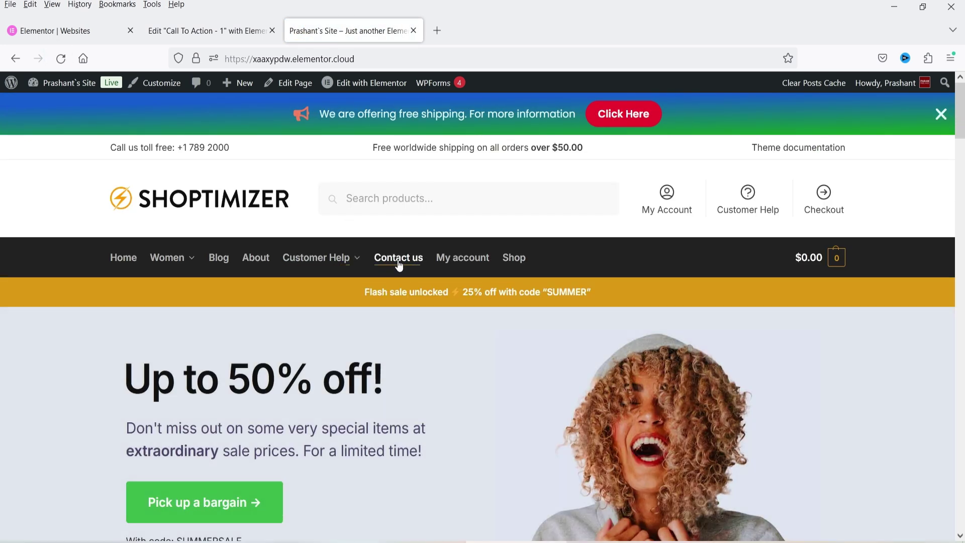
Check the Contact us page for the floating bar and return to the homepage.
{"action": "left_click", "coordinate": [398, 257]}
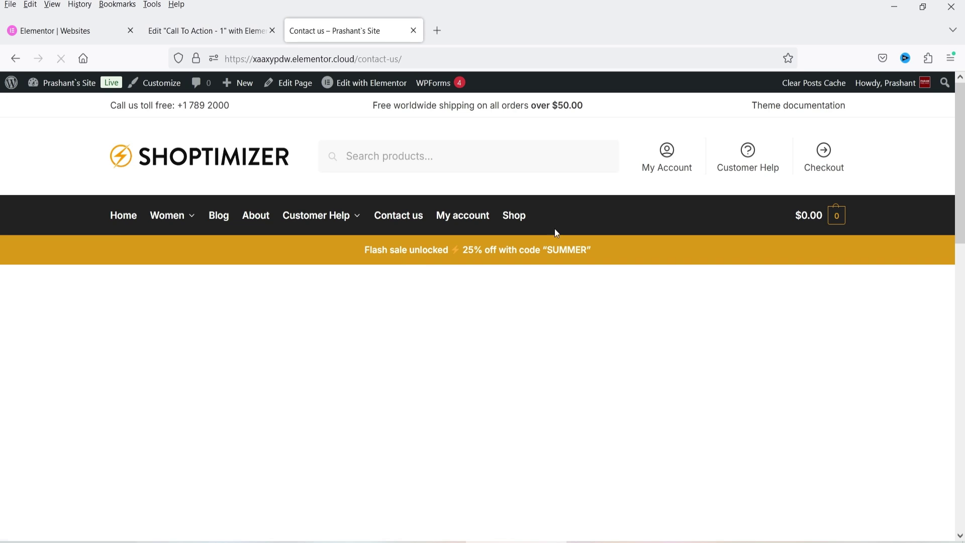
{"action": "scroll", "coordinate": [513, 285], "scroll_direction": "down", "scroll_amount": 1}
{"action": "scroll", "coordinate": [512, 282], "scroll_direction": "down", "scroll_amount": 10}
{"action": "scroll", "coordinate": [513, 283], "scroll_direction": "up", "scroll_amount": 10}
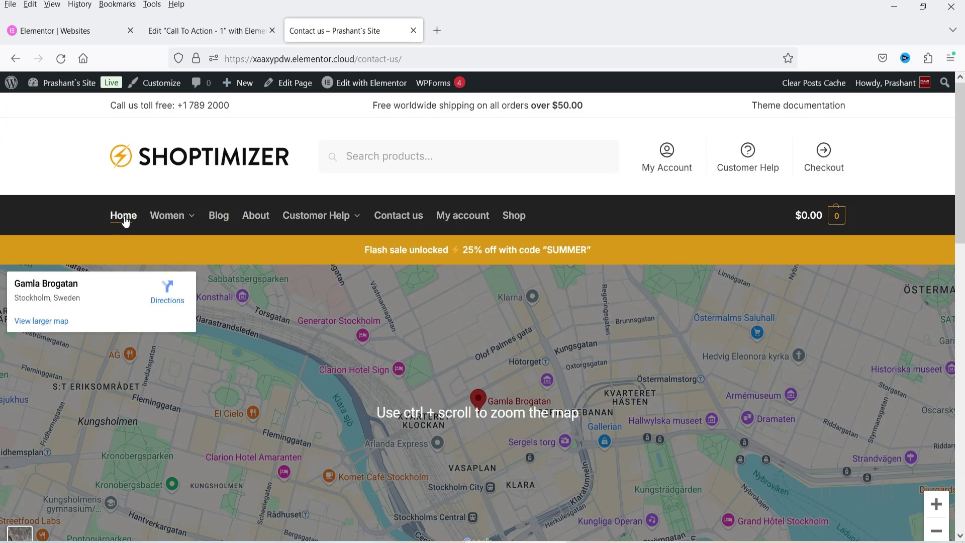
{"action": "left_click", "coordinate": [124, 216]}
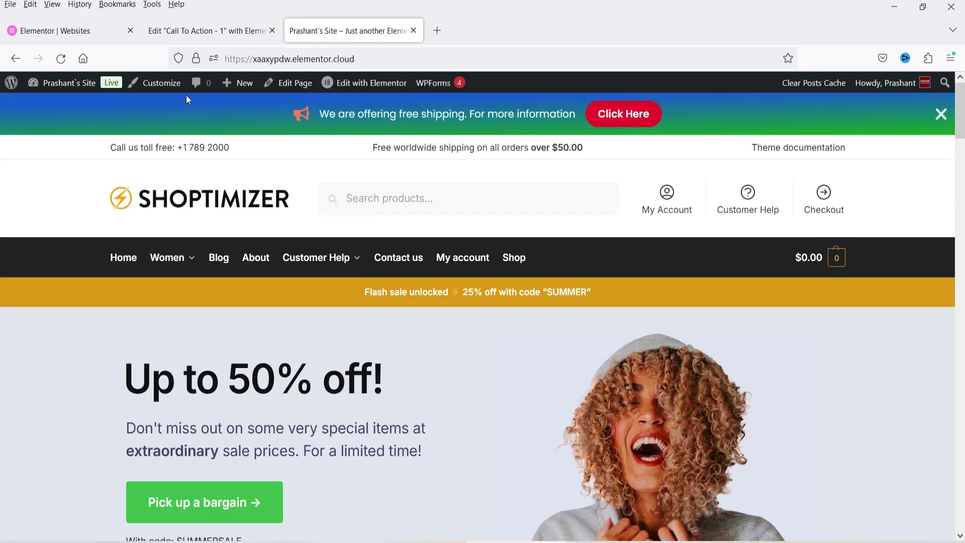
Leave the Elementor editor for the WordPress dashboard and show the Floating Elements list again.
{"action": "left_click", "coordinate": [195, 32]}
{"action": "left_click", "coordinate": [30, 92]}
{"action": "left_click", "coordinate": [78, 239]}
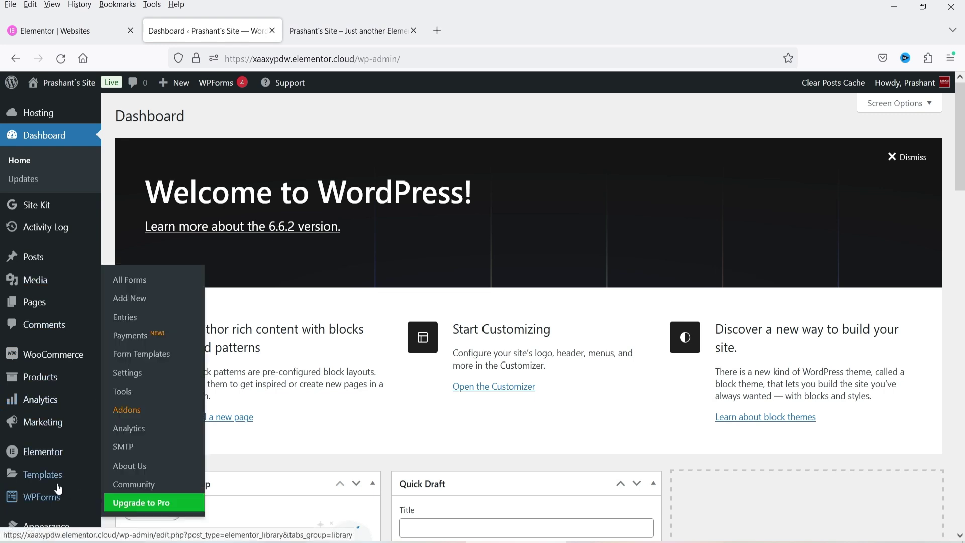
{"action": "mouse_move", "coordinate": [58, 472]}
{"action": "left_click", "coordinate": [160, 452]}
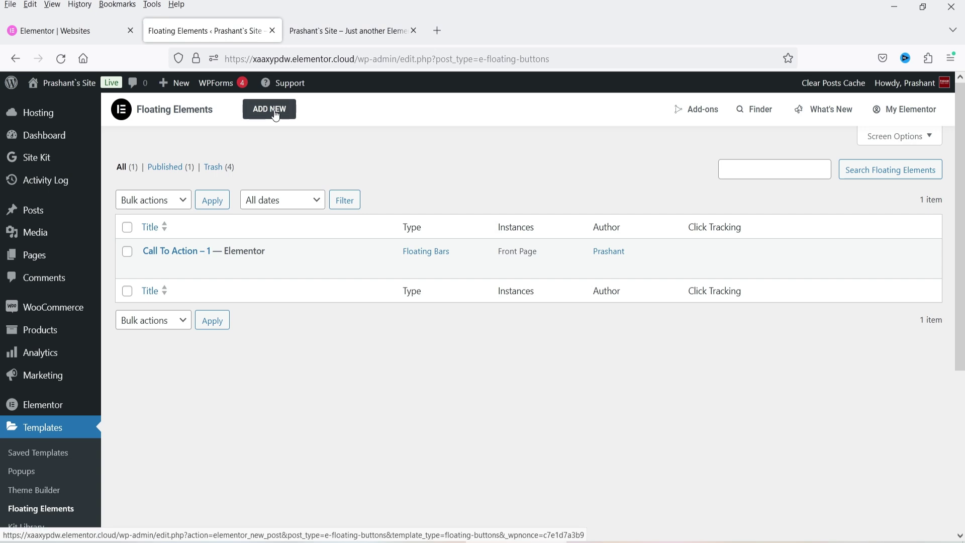
Create a new floating element of type Floating Bars named "Ticker Bar 1".
{"action": "left_click", "coordinate": [276, 115]}
{"action": "left_click", "coordinate": [534, 292]}
{"action": "left_click", "coordinate": [541, 333]}
{"action": "scroll", "coordinate": [627, 267], "scroll_direction": "down", "scroll_amount": 4}
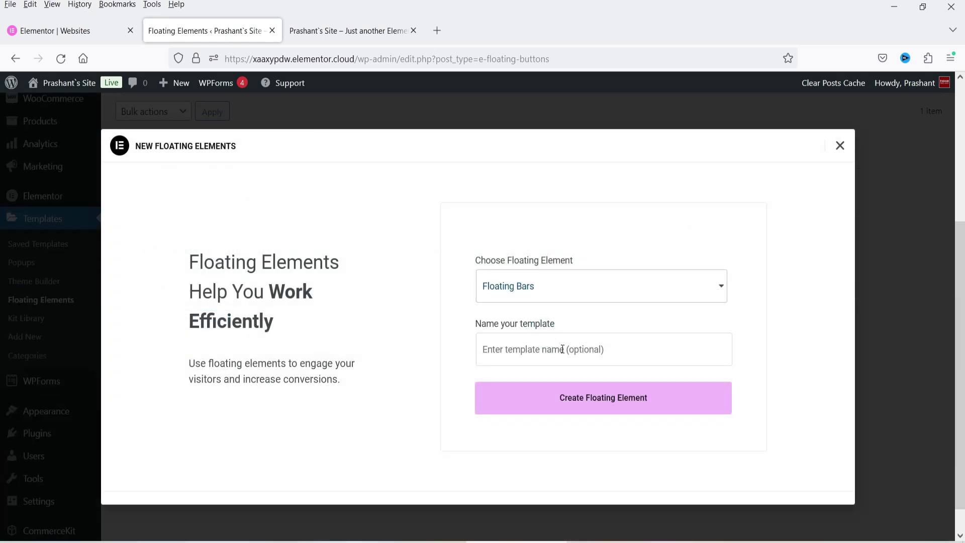
{"action": "type", "text": "Ticker Bar 1"}
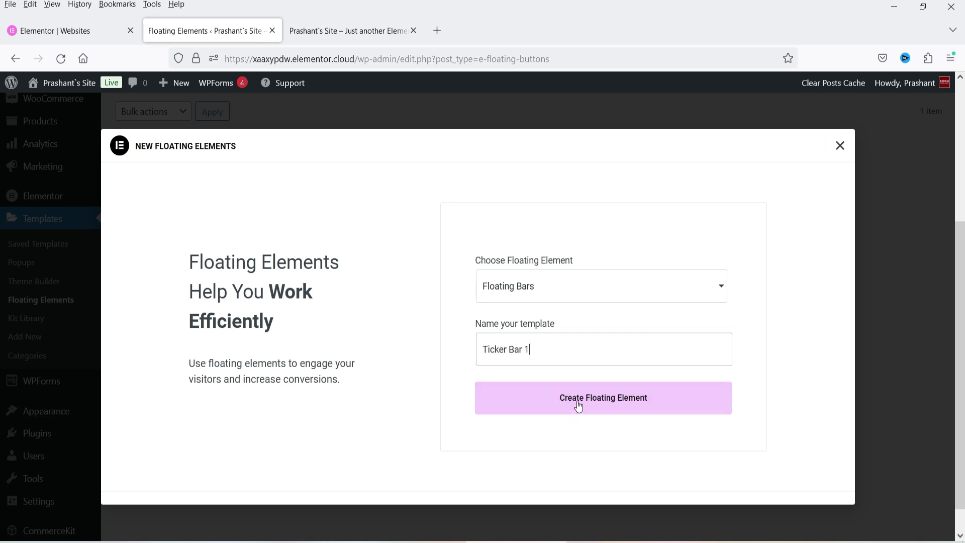
{"action": "left_click", "coordinate": [577, 404]}
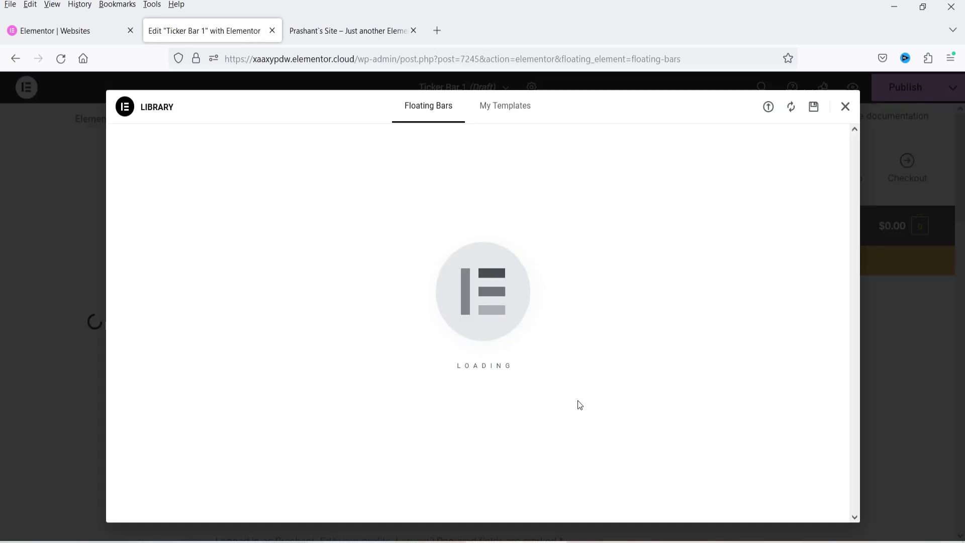
Insert the yellow-to-pink gradient ticker template with the "If you do it right, it will last forever" quote from the floating bars library.
{"action": "scroll", "coordinate": [567, 284], "scroll_direction": "down", "scroll_amount": 10}
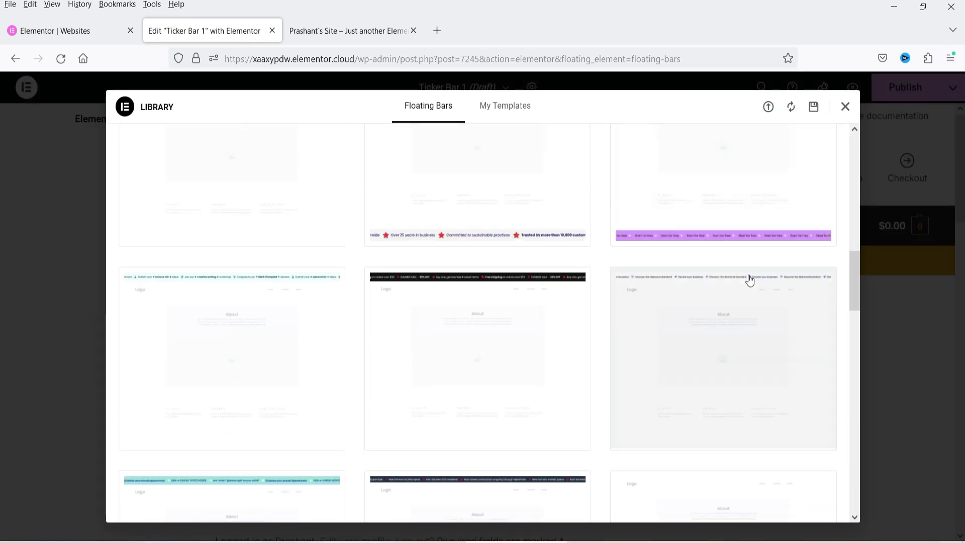
{"action": "scroll", "coordinate": [748, 280], "scroll_direction": "down", "scroll_amount": 2}
{"action": "scroll", "coordinate": [775, 447], "scroll_direction": "down", "scroll_amount": 3}
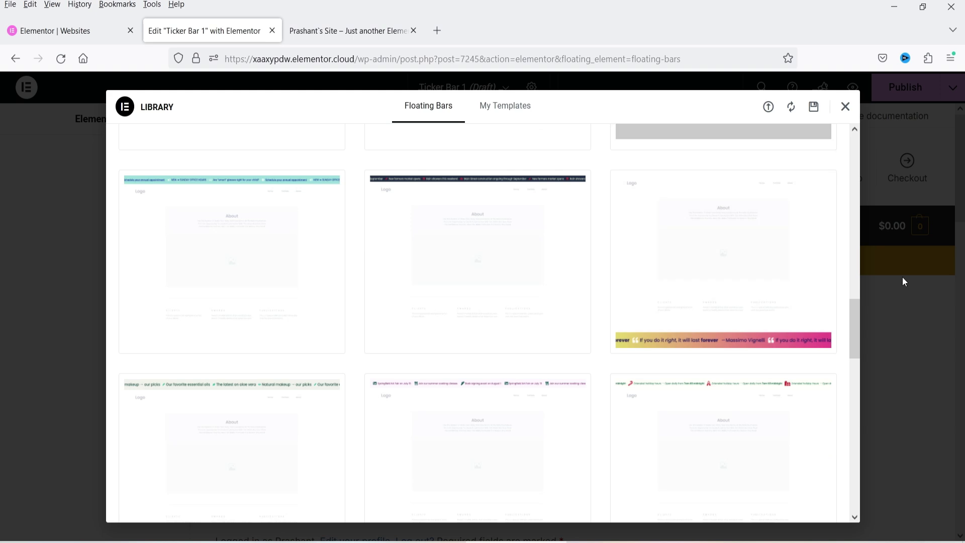
{"action": "left_click", "coordinate": [713, 257]}
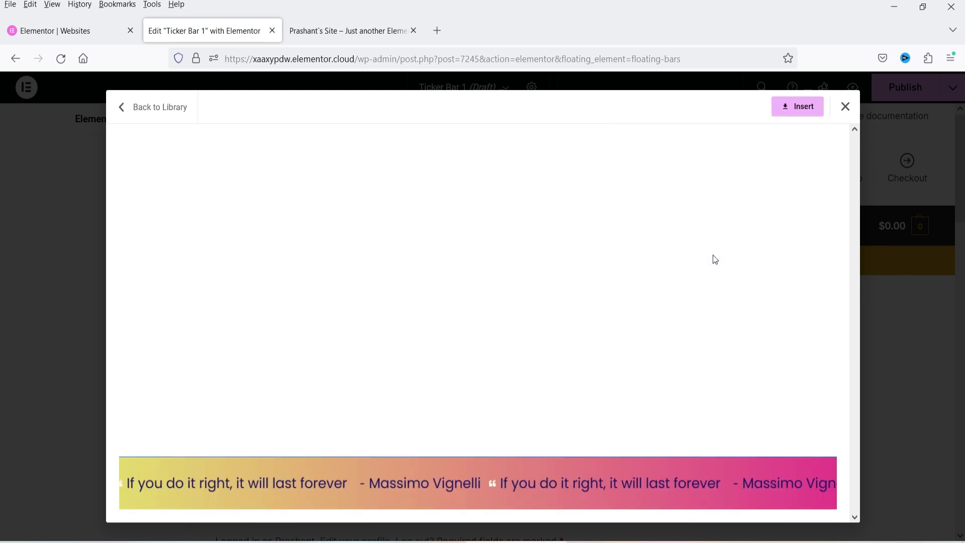
{"action": "left_click", "coordinate": [794, 114]}
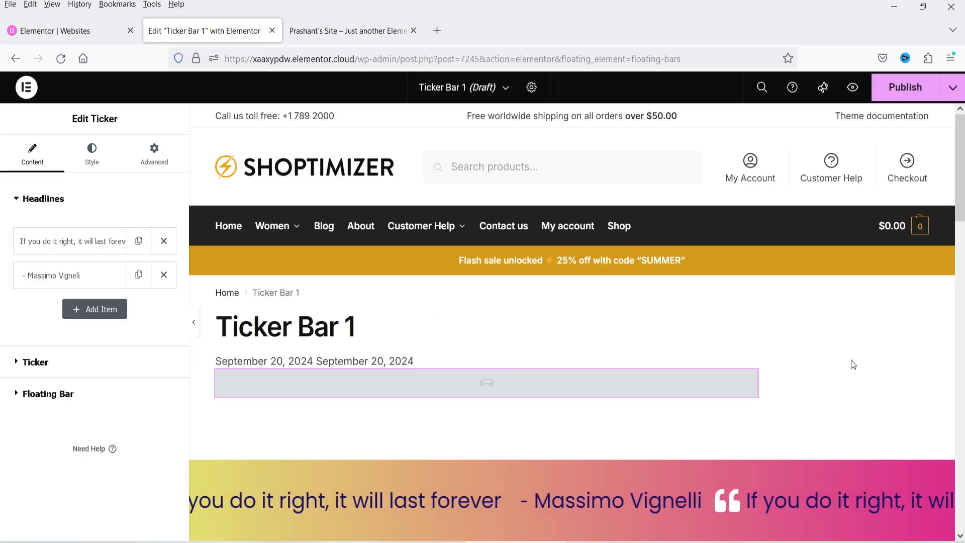
{"action": "scroll", "coordinate": [545, 390], "scroll_direction": "down", "scroll_amount": 5}
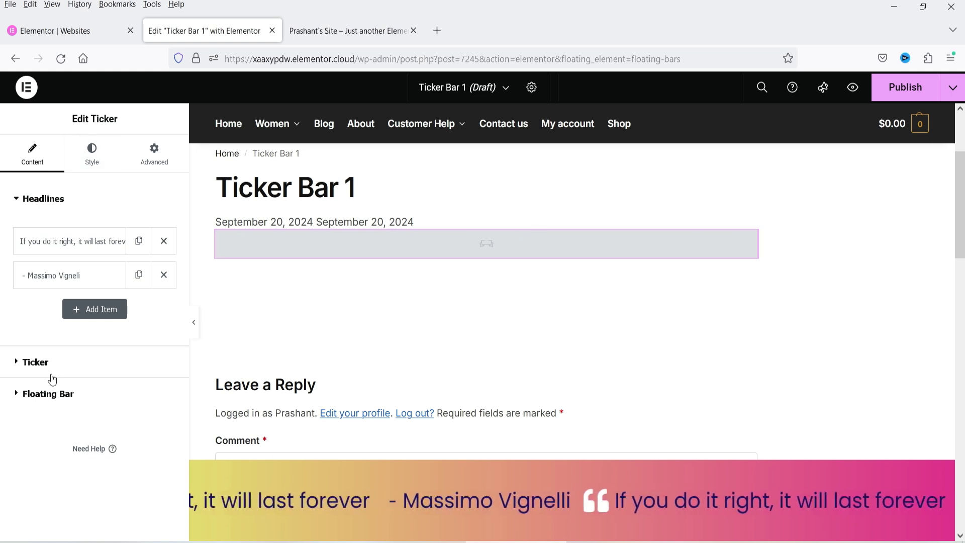
Review the icon, text and link settings of the ticker's two existing headline items, closing each one again.
{"action": "left_click", "coordinate": [50, 240]}
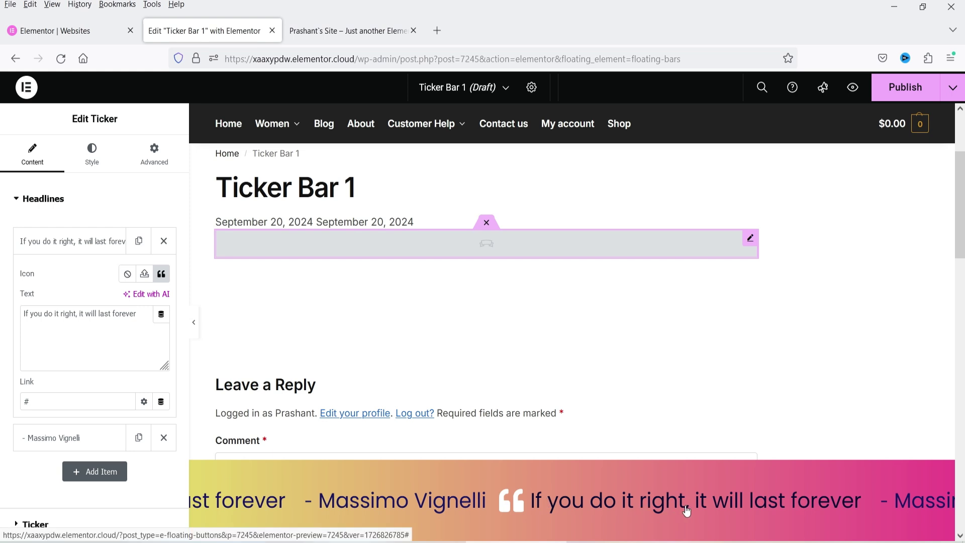
{"action": "left_click", "coordinate": [60, 240]}
{"action": "left_click", "coordinate": [55, 277]}
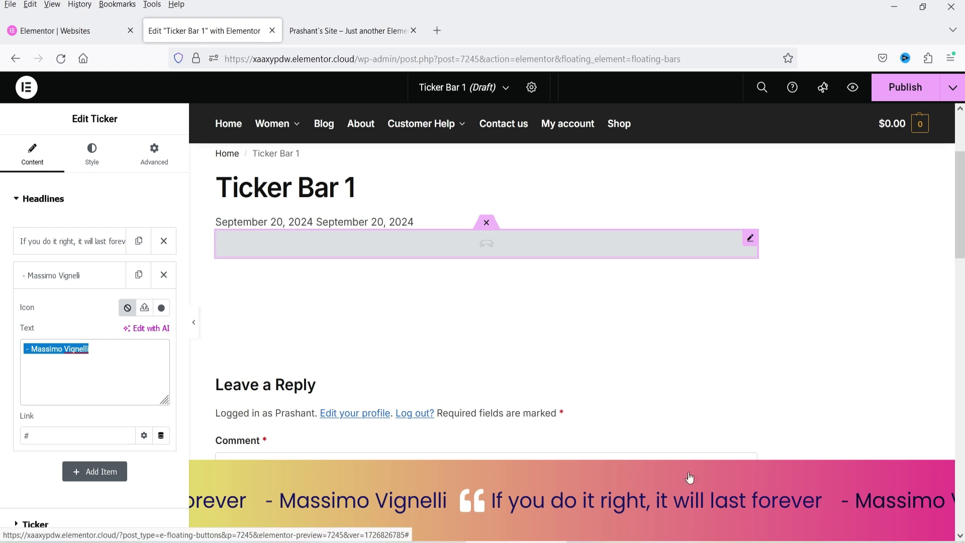
{"action": "left_click", "coordinate": [65, 275]}
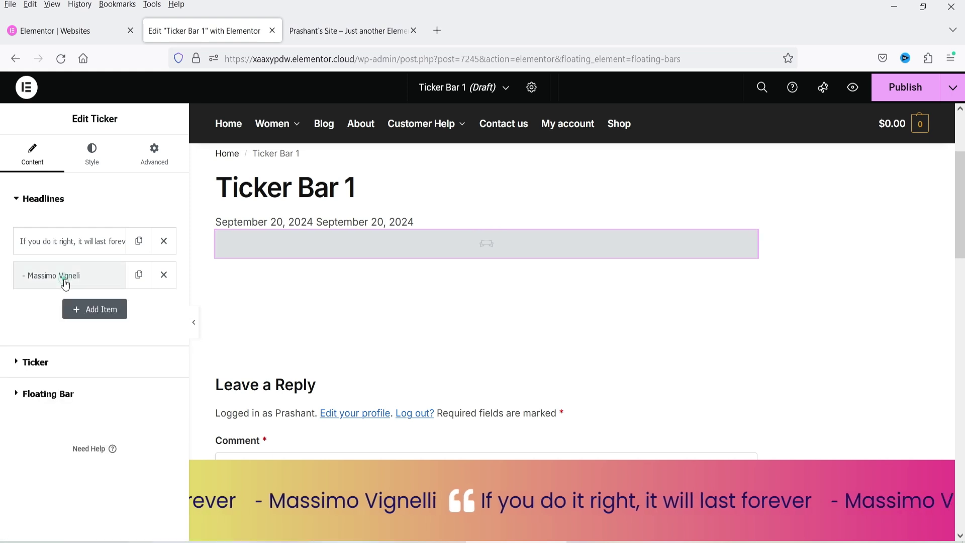
Add a third headline item to the ticker with the text "- By Param Freelance".
{"action": "left_click", "coordinate": [101, 309]}
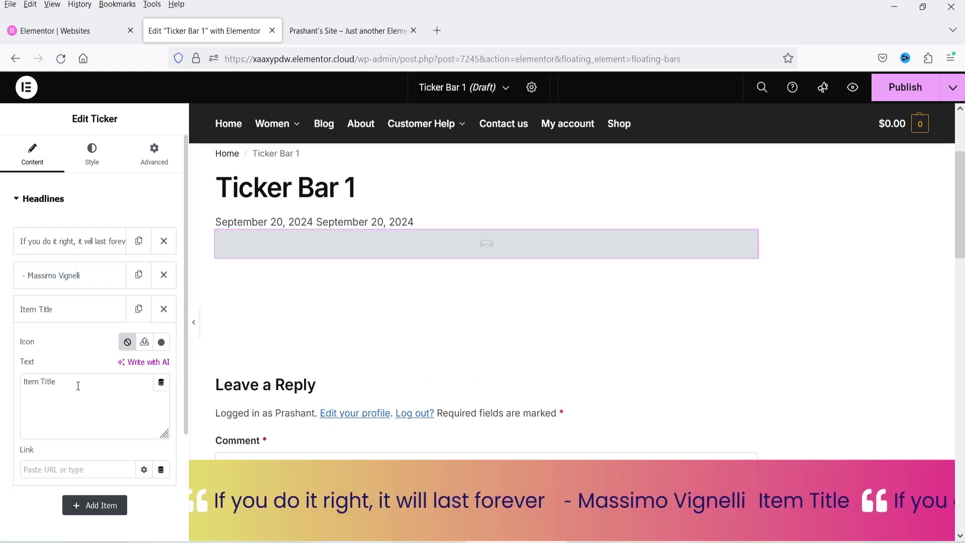
{"action": "triple_click", "coordinate": [78, 385]}
{"action": "type", "text": "Param Freelance"}
{"action": "key", "text": "Home"}
{"action": "type", "text": "By"}
{"action": "key", "text": "Home"}
{"action": "type", "text": "-"}
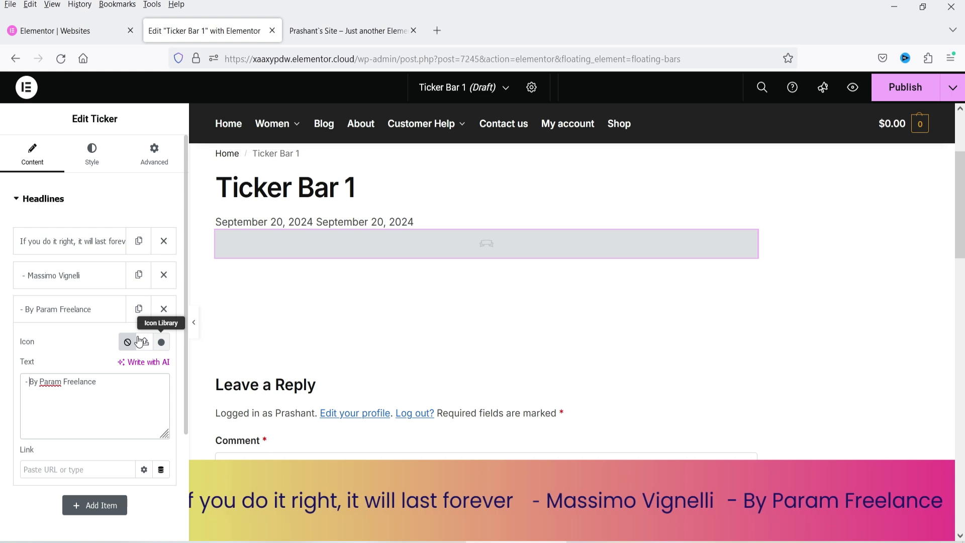
{"action": "left_click", "coordinate": [75, 308]}
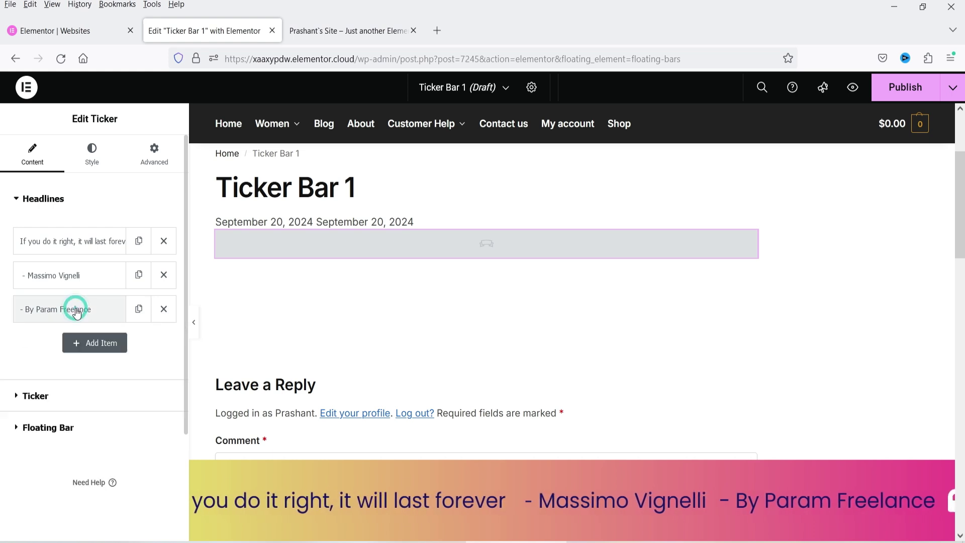
Try the ticker's Right scroll direction, return it to Left, and set the scroll speed to 6.5 seconds.
{"action": "left_click", "coordinate": [35, 396]}
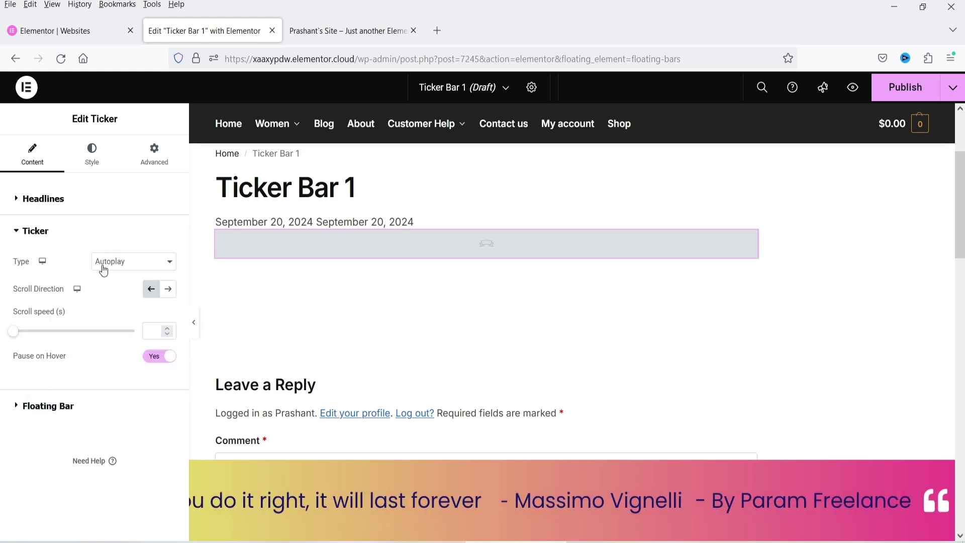
{"action": "scroll", "coordinate": [850, 286], "scroll_direction": "down", "scroll_amount": 2}
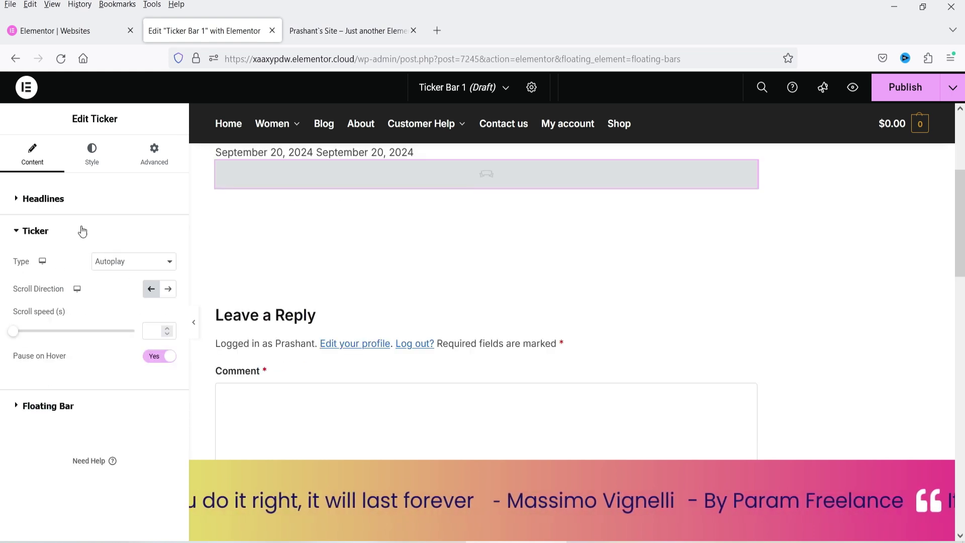
{"action": "left_click", "coordinate": [169, 295]}
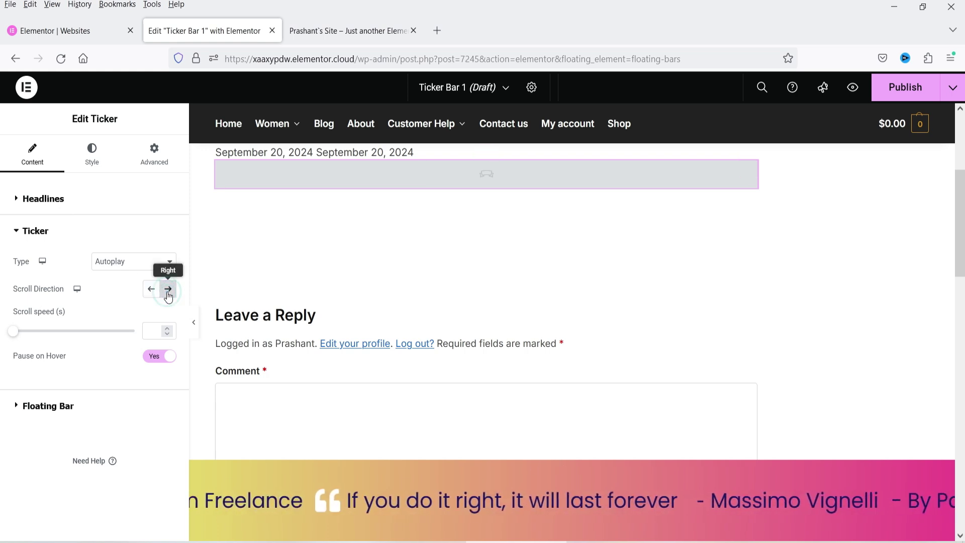
{"action": "left_click", "coordinate": [151, 291]}
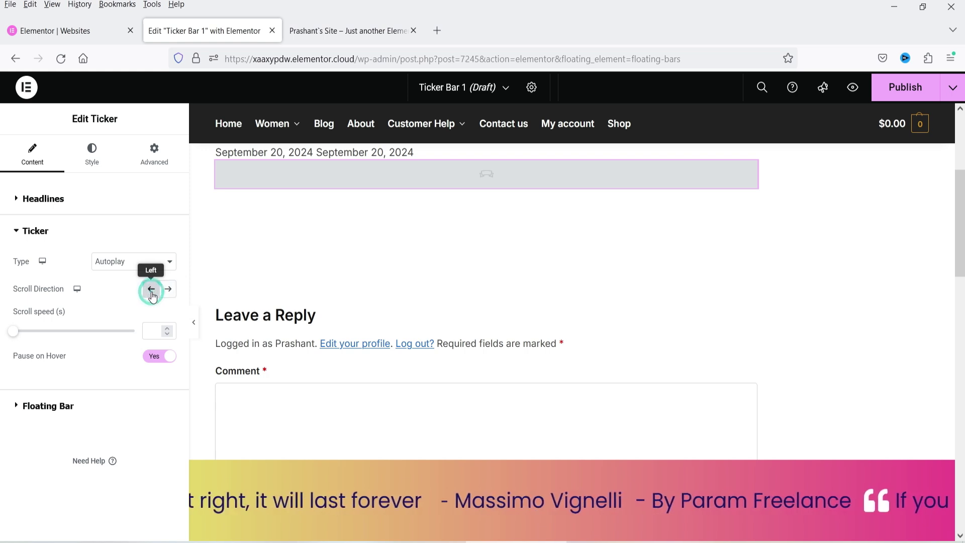
{"action": "left_click_drag", "start_coordinate": [14, 332], "coordinate": [21, 332]}
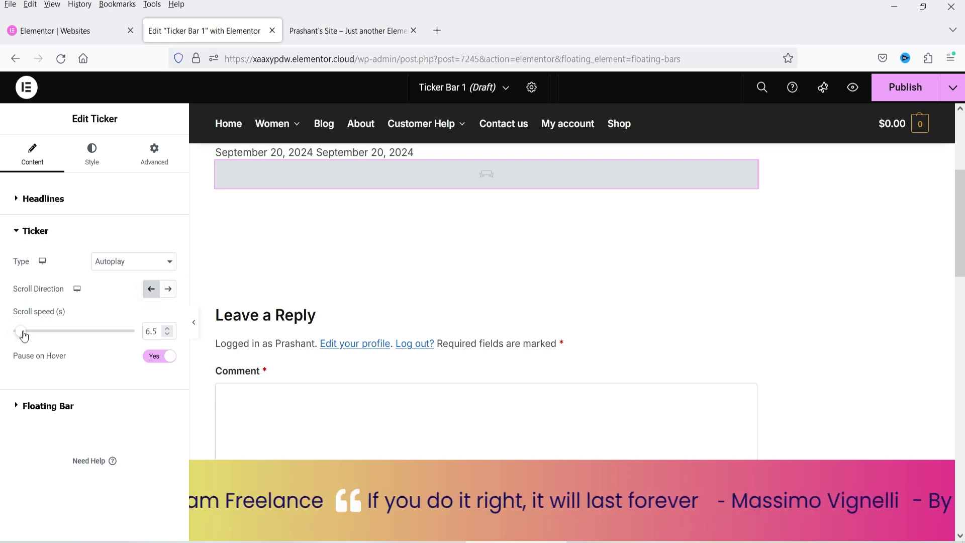
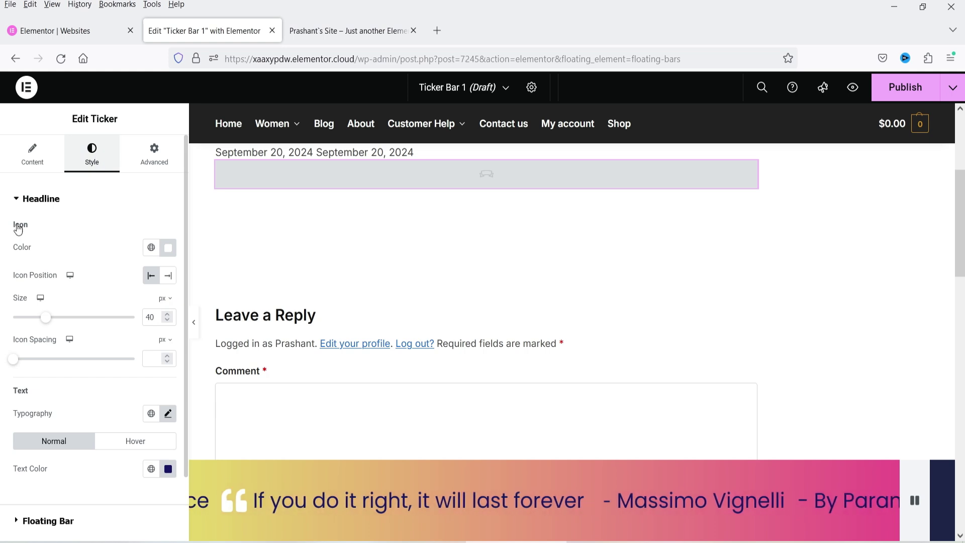
Set the headline icon size to 31 px in the ticker's style settings.
{"action": "left_click_drag", "start_coordinate": [45, 317], "coordinate": [38, 317]}
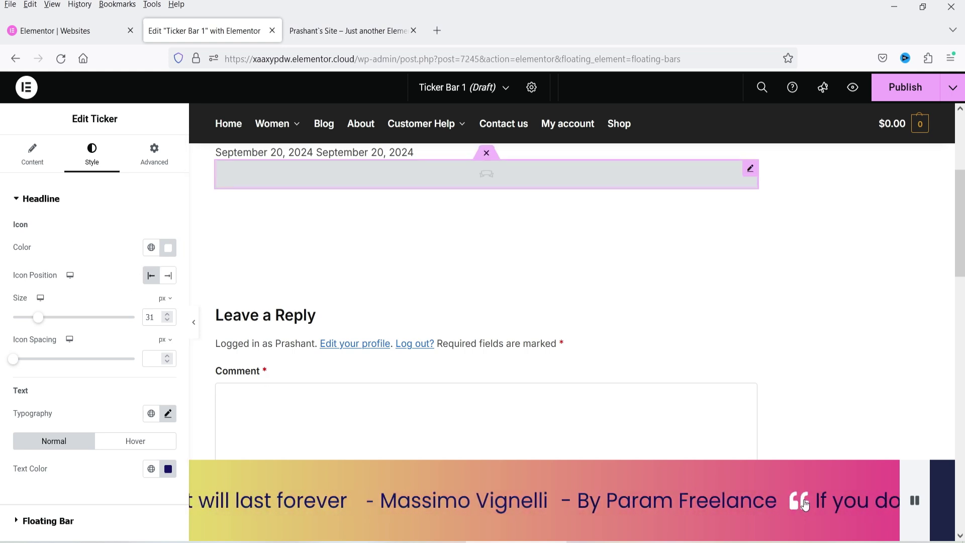
{"action": "scroll", "coordinate": [46, 310], "scroll_direction": "down", "scroll_amount": 3}
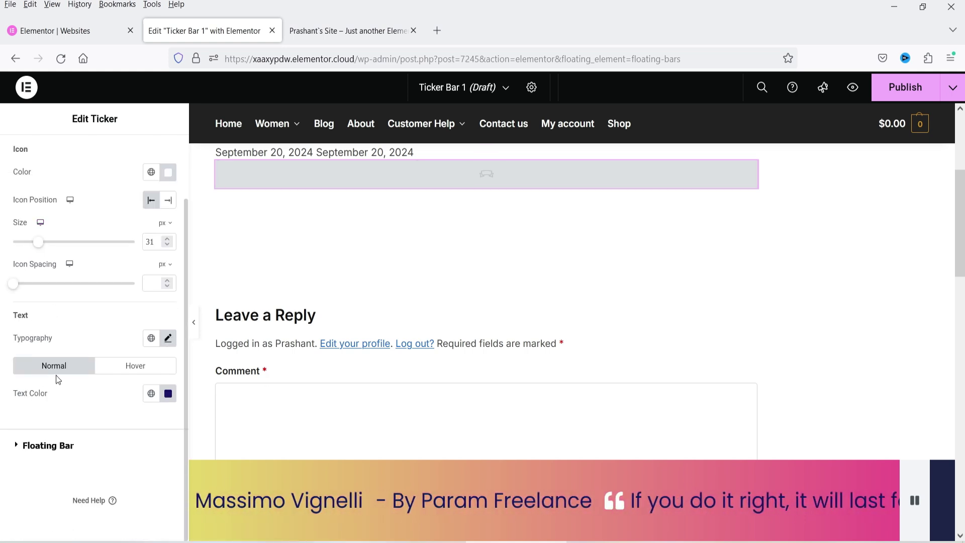
Try the left horizontal position for the floating bar's pause and close controls, and return them to the right.
{"action": "left_click", "coordinate": [48, 445]}
{"action": "scroll", "coordinate": [64, 279], "scroll_direction": "down", "scroll_amount": 4}
{"action": "scroll", "coordinate": [65, 279], "scroll_direction": "up", "scroll_amount": 3}
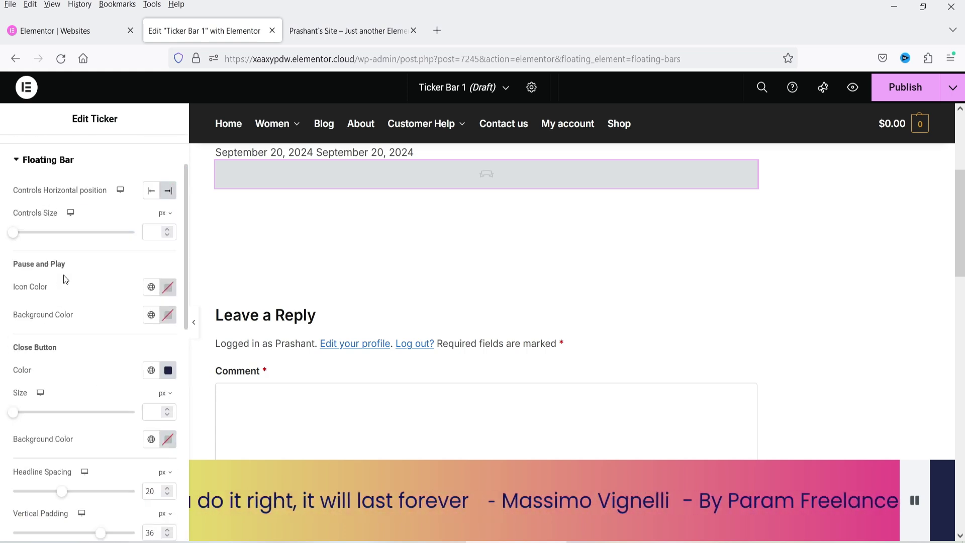
{"action": "left_click", "coordinate": [151, 191]}
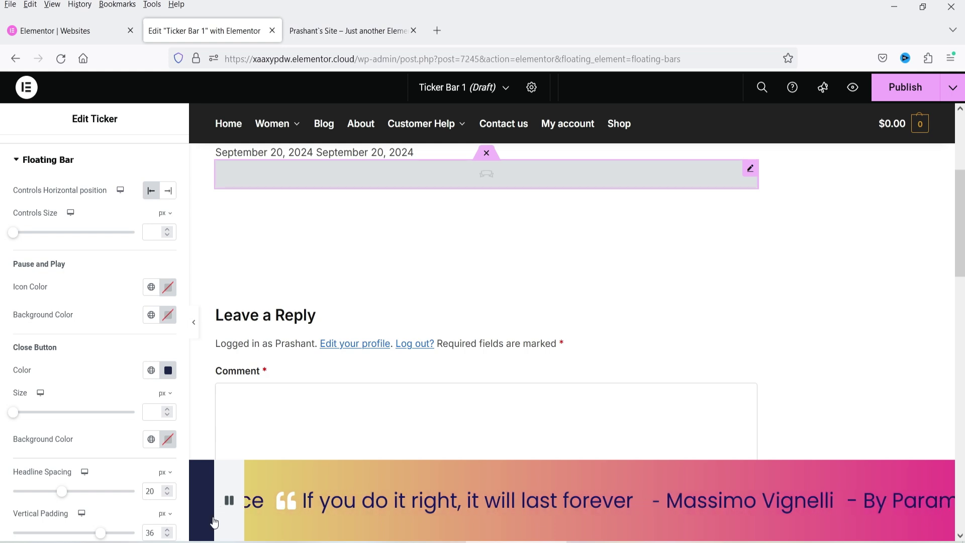
{"action": "left_click", "coordinate": [168, 191]}
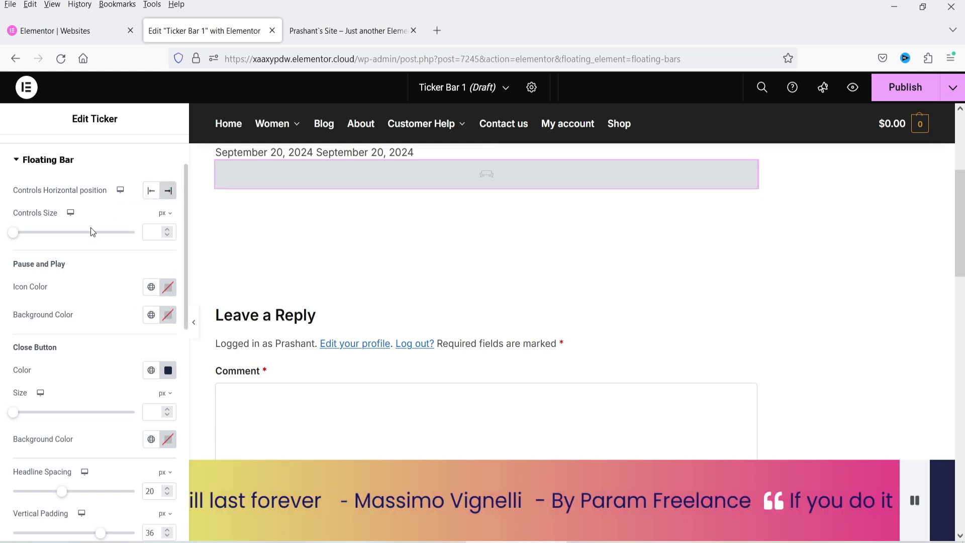
Set the floating bar's close button color to #D9DEF2 and try a different close button size.
{"action": "scroll", "coordinate": [67, 292], "scroll_direction": "down", "scroll_amount": 2}
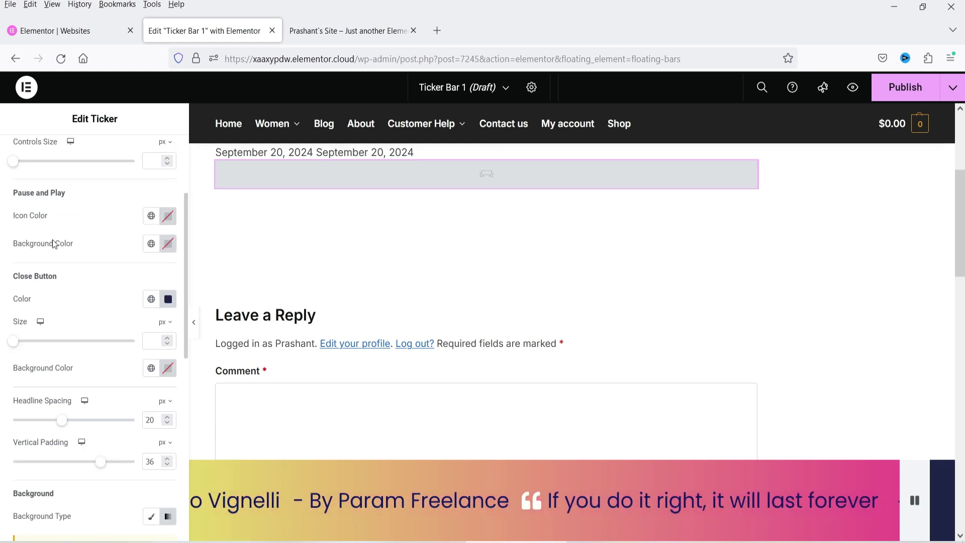
{"action": "scroll", "coordinate": [53, 312], "scroll_direction": "down", "scroll_amount": 4}
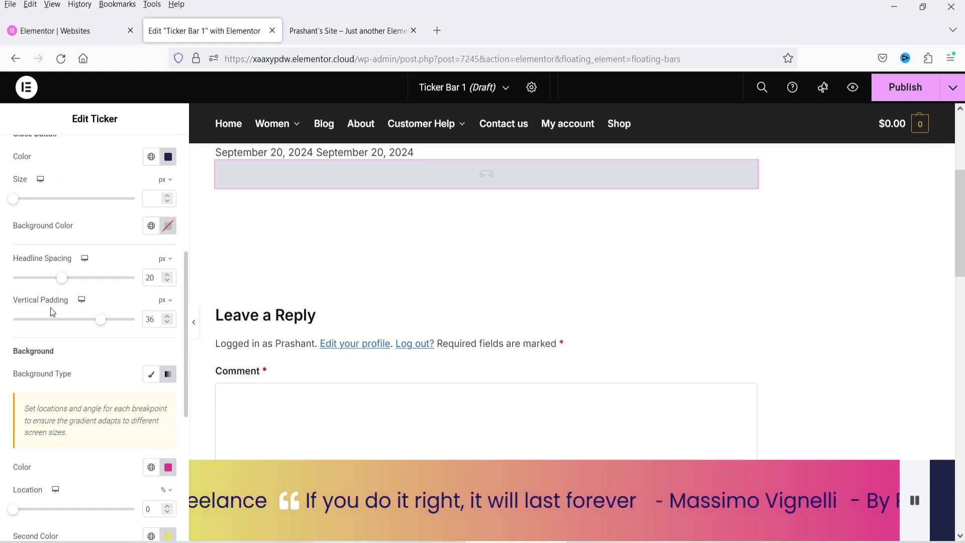
{"action": "scroll", "coordinate": [69, 259], "scroll_direction": "up", "scroll_amount": 2}
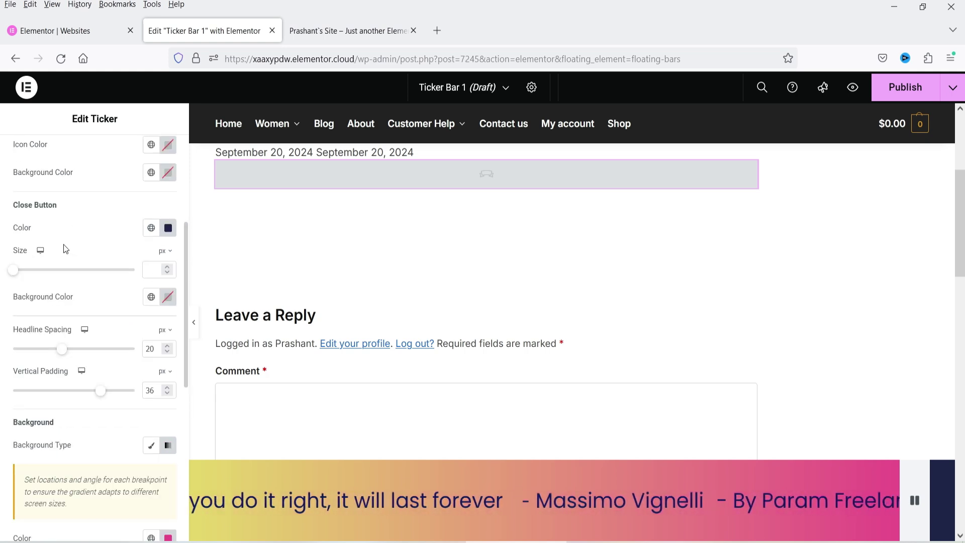
{"action": "left_click", "coordinate": [168, 228]}
{"action": "left_click_drag", "start_coordinate": [184, 352], "coordinate": [110, 286]}
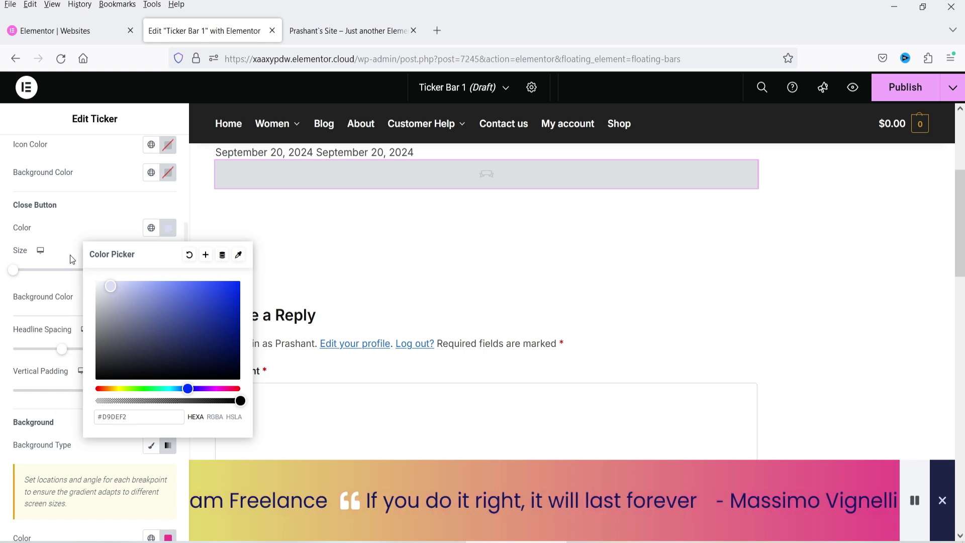
{"action": "left_click_drag", "start_coordinate": [20, 272], "coordinate": [42, 281]}
Set the floating bar's headline spacing to 10 px and its vertical padding to 15 px, trying 10 px padding first.
{"action": "scroll", "coordinate": [78, 250], "scroll_direction": "down", "scroll_amount": 3}
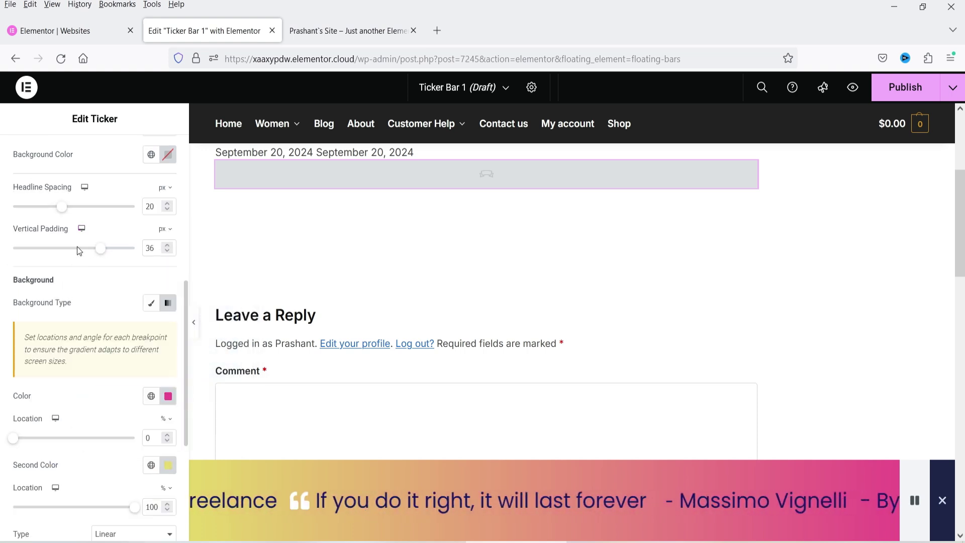
{"action": "double_click", "coordinate": [150, 207]}
{"action": "type", "text": "10"}
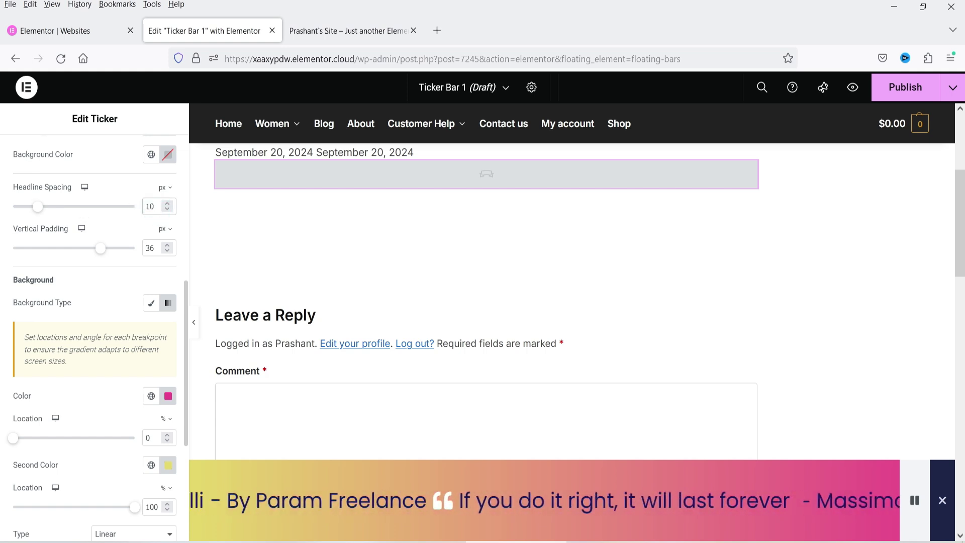
{"action": "double_click", "coordinate": [151, 248]}
{"action": "type", "text": "10"}
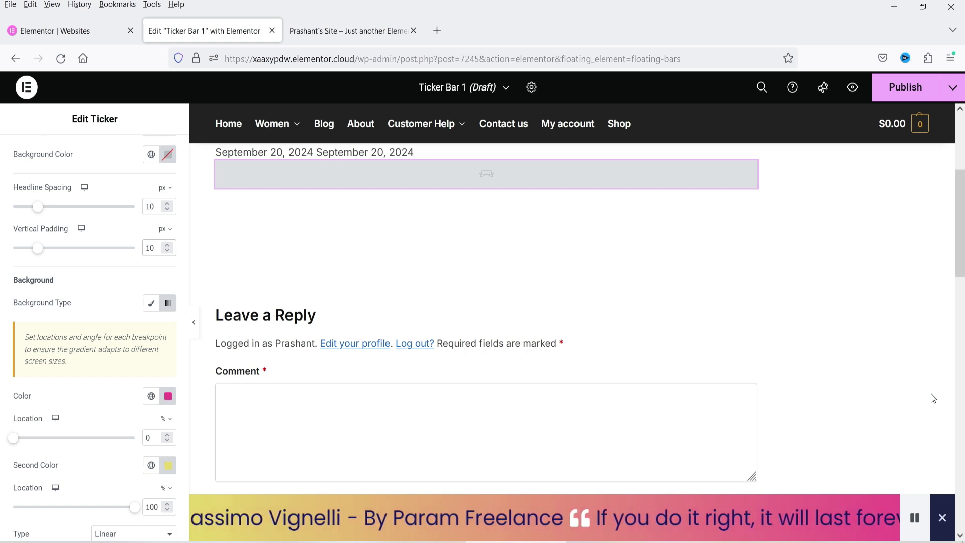
{"action": "double_click", "coordinate": [151, 248]}
{"action": "type", "text": "15"}
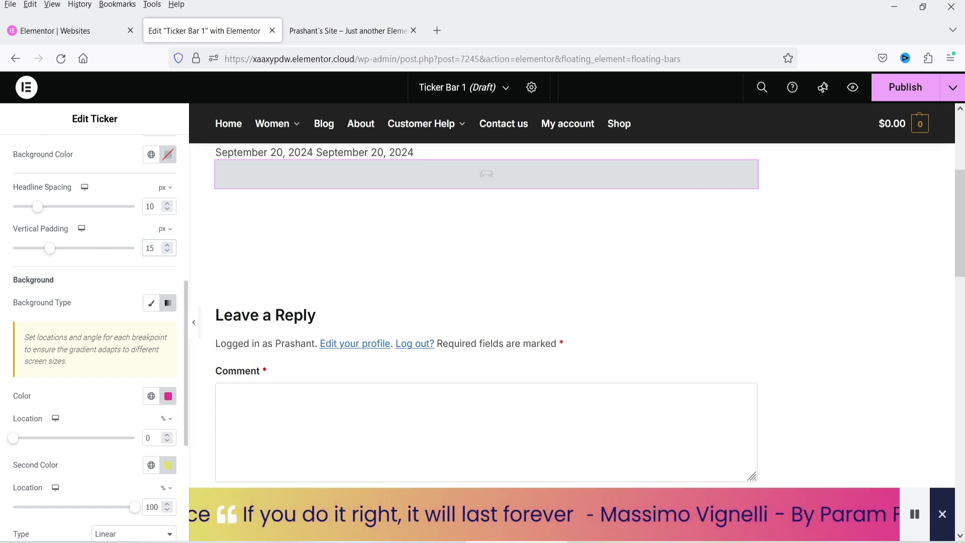
Publish the ticker bar with a display condition that includes WooCommerce, Entire Shop.
{"action": "scroll", "coordinate": [90, 270], "scroll_direction": "down", "scroll_amount": 2}
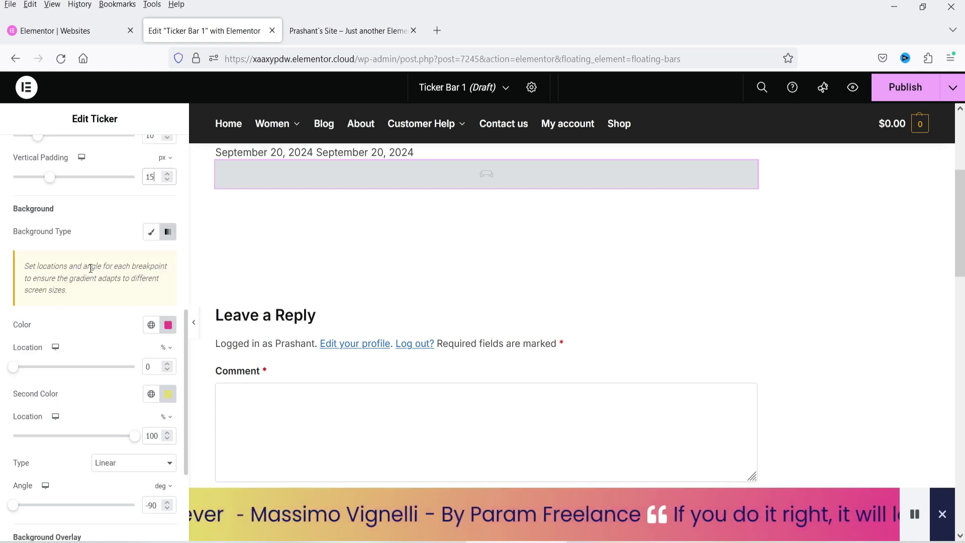
{"action": "scroll", "coordinate": [141, 302], "scroll_direction": "down", "scroll_amount": 2}
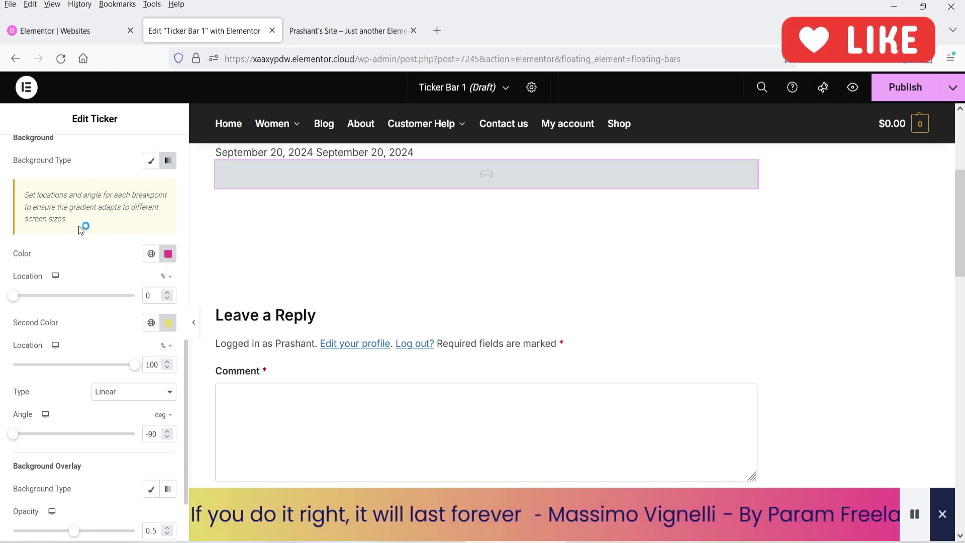
{"action": "scroll", "coordinate": [83, 315], "scroll_direction": "down", "scroll_amount": 2}
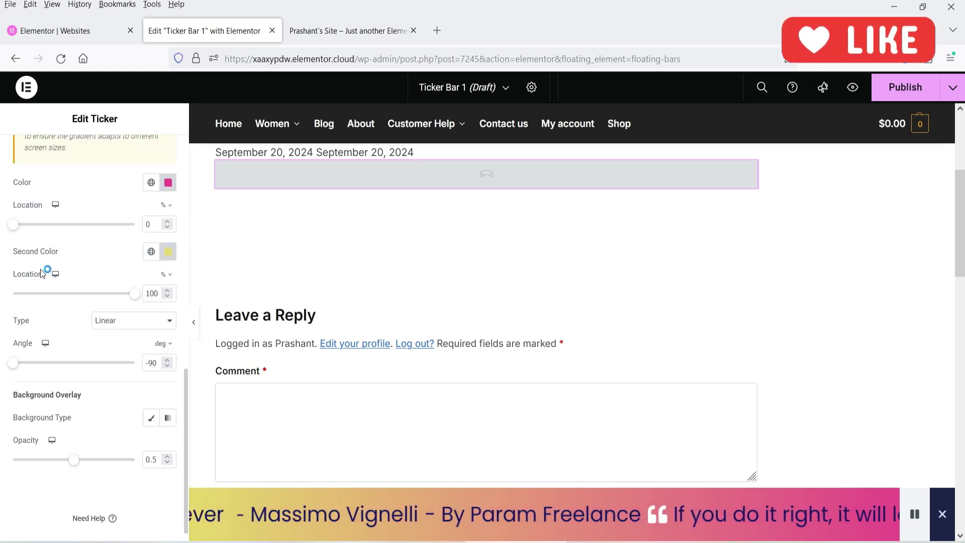
{"action": "left_click", "coordinate": [905, 87]}
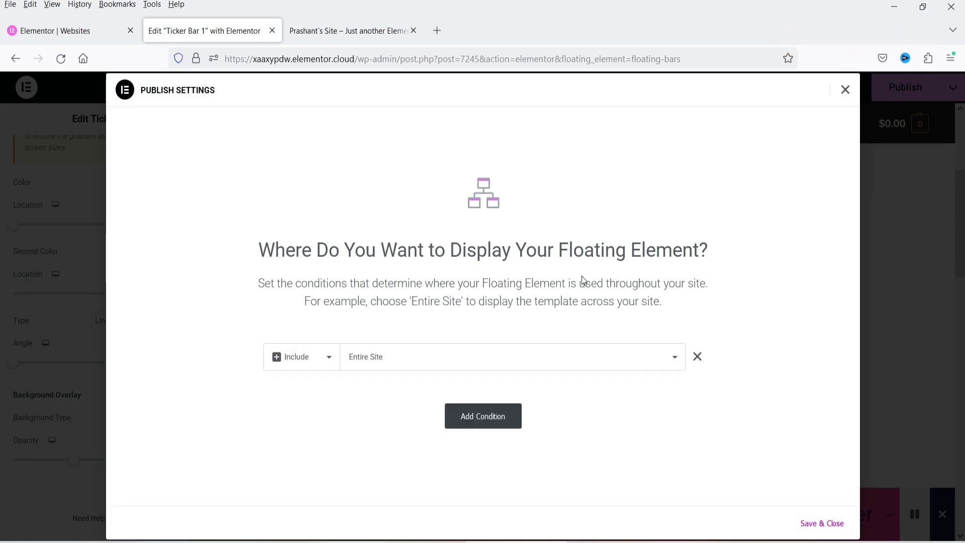
{"action": "left_click", "coordinate": [419, 366]}
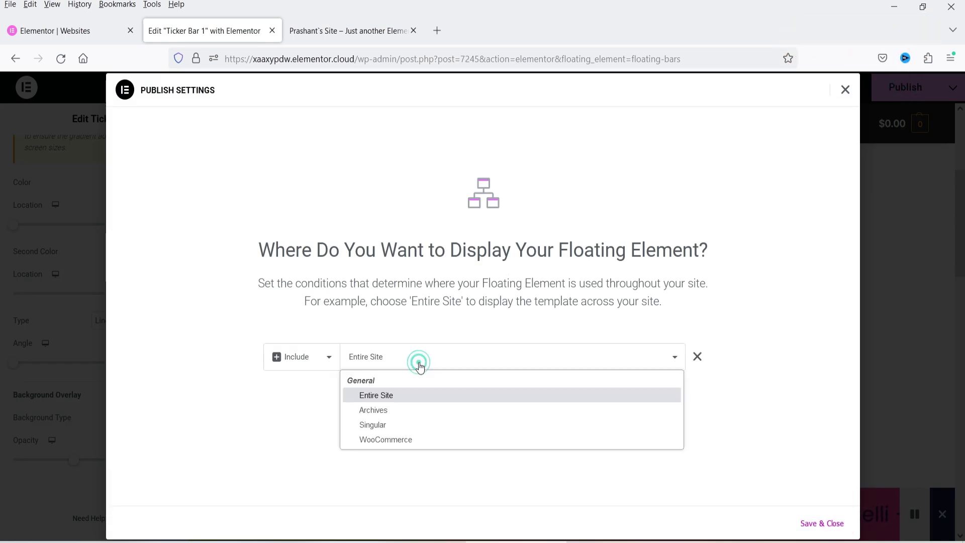
{"action": "left_click", "coordinate": [411, 437]}
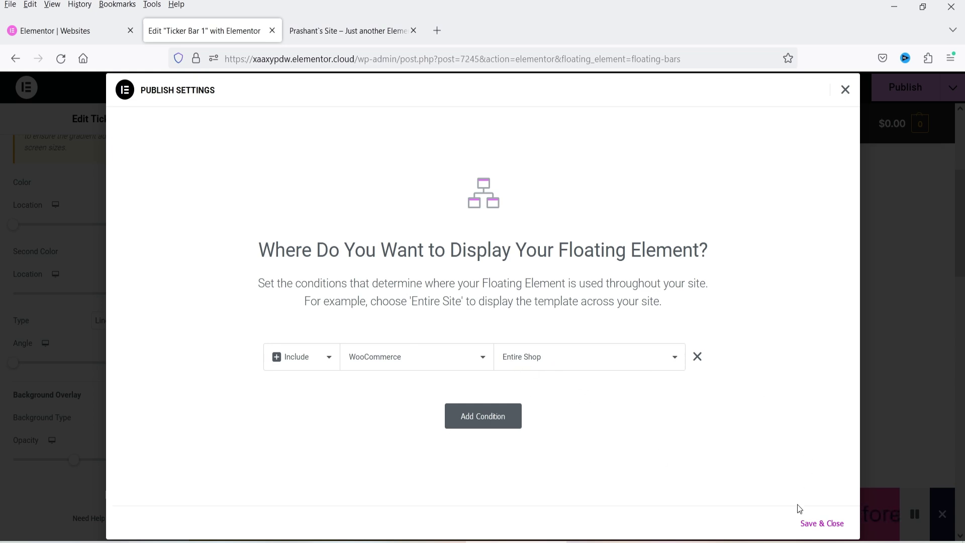
{"action": "left_click", "coordinate": [804, 523]}
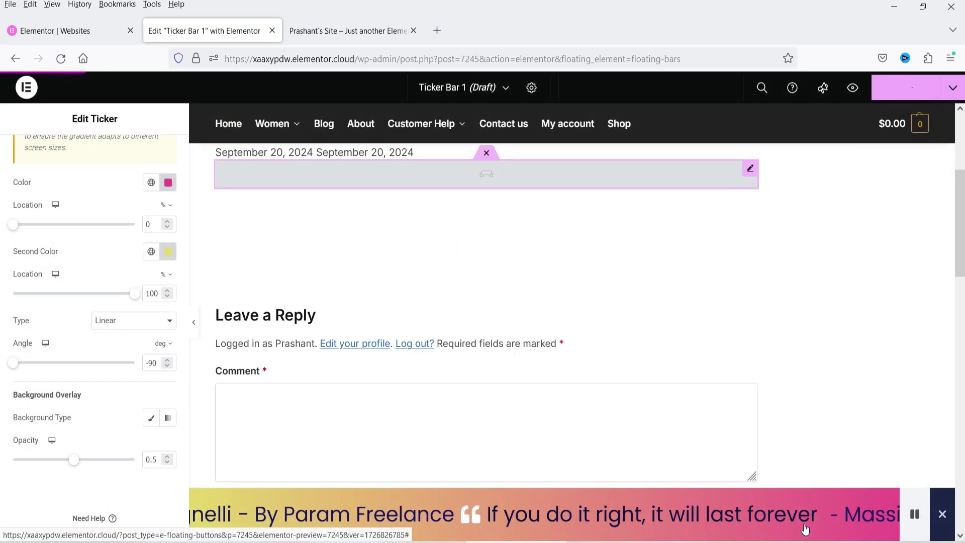
Check the ticker bar on the live site's Shop page, close it there, and check the Cardigans & Jumpers category page.
{"action": "left_click", "coordinate": [326, 32]}
{"action": "left_click", "coordinate": [61, 59]}
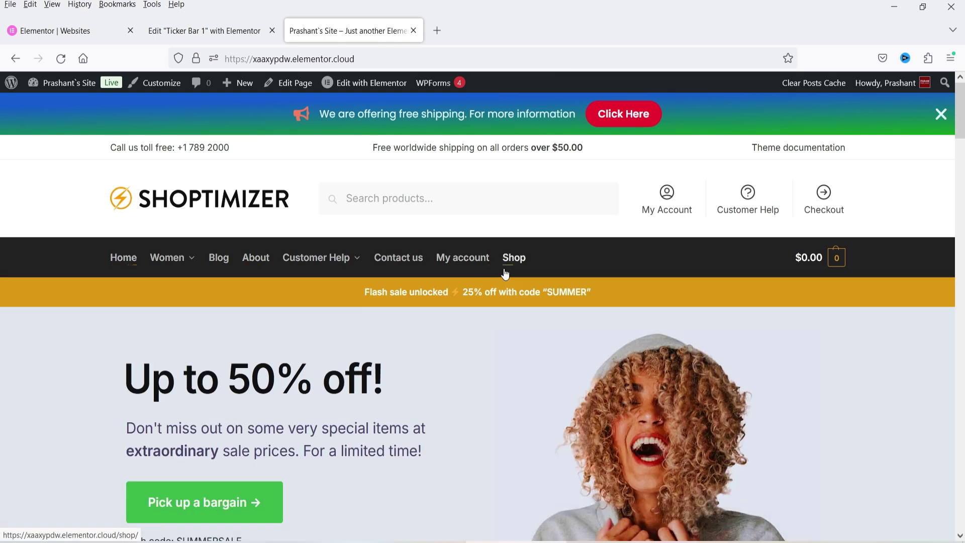
{"action": "left_click", "coordinate": [517, 266]}
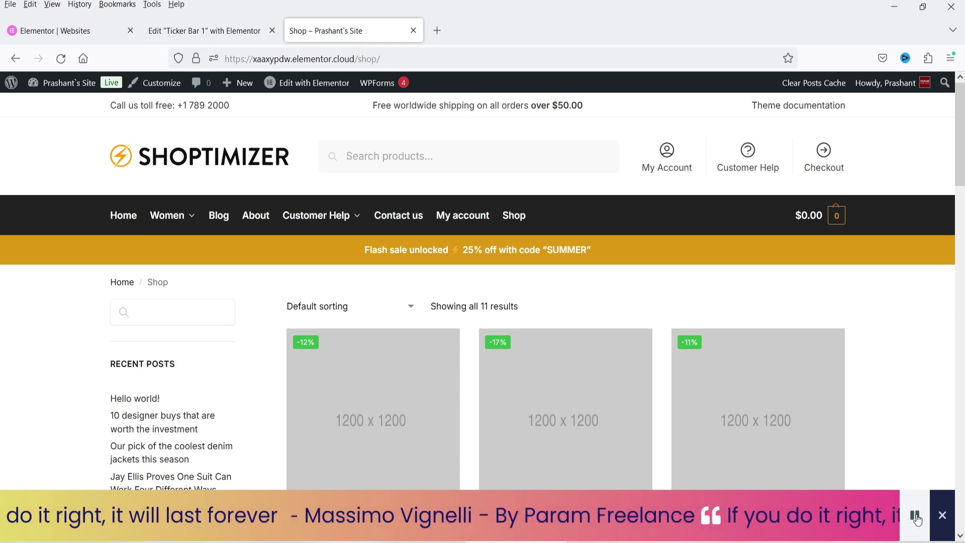
{"action": "left_click", "coordinate": [941, 514]}
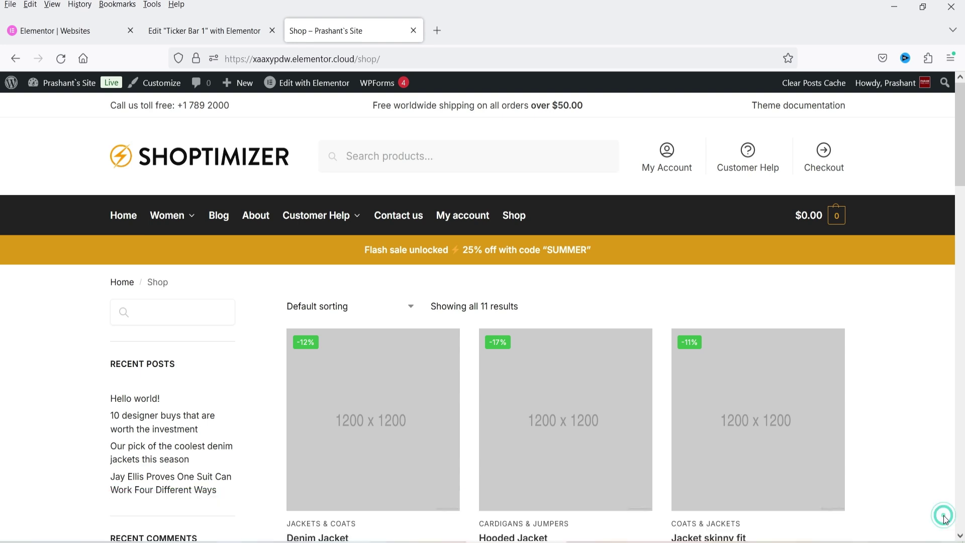
{"action": "mouse_move", "coordinate": [168, 215]}
{"action": "left_click", "coordinate": [189, 281]}
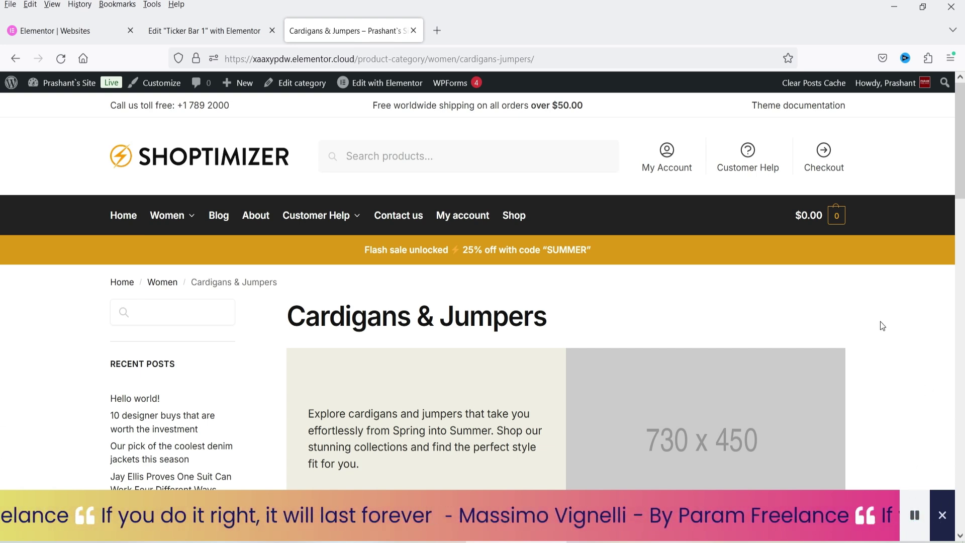
Exit the ticker bar editor to WordPress and open the Floating Elements list.
{"action": "left_click", "coordinate": [211, 31]}
{"action": "left_click", "coordinate": [27, 88]}
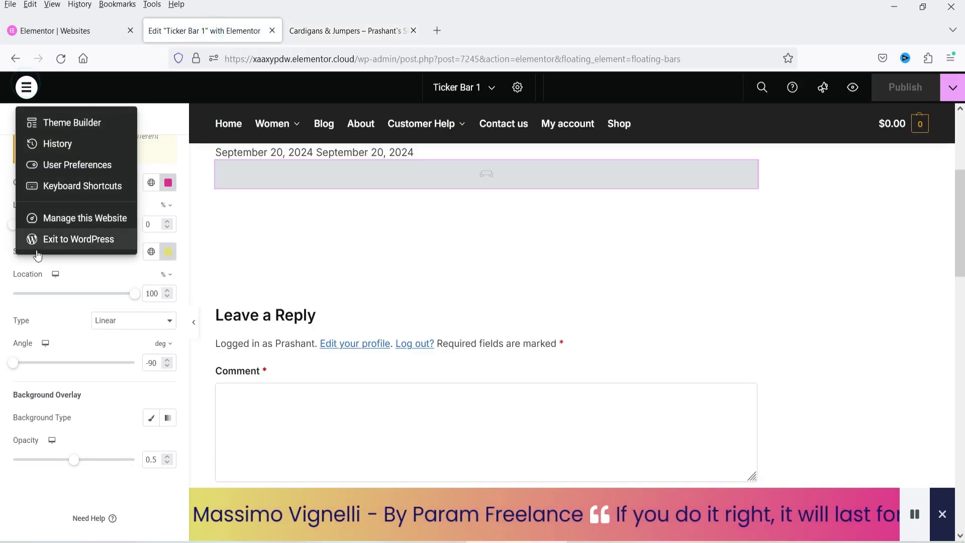
{"action": "left_click", "coordinate": [78, 238]}
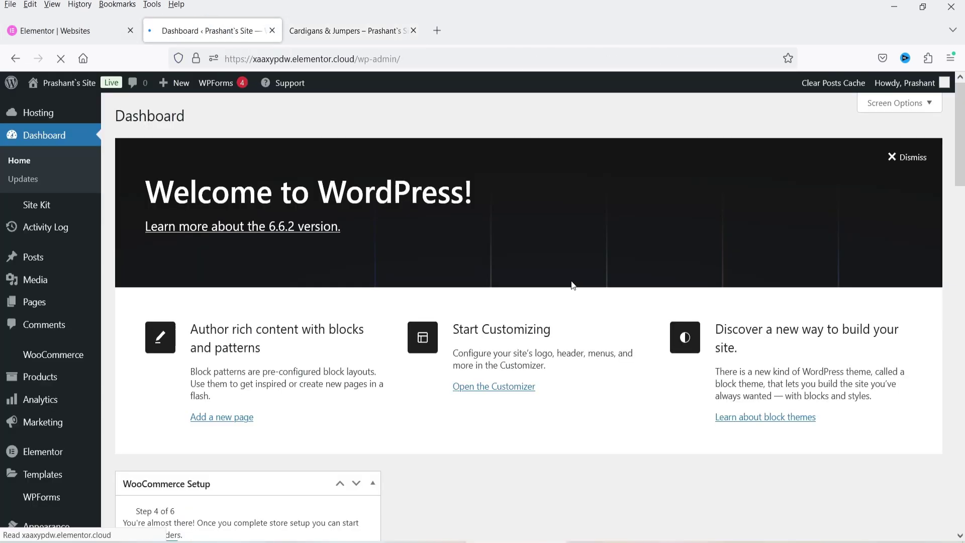
{"action": "scroll", "coordinate": [40, 427], "scroll_direction": "down", "scroll_amount": 2}
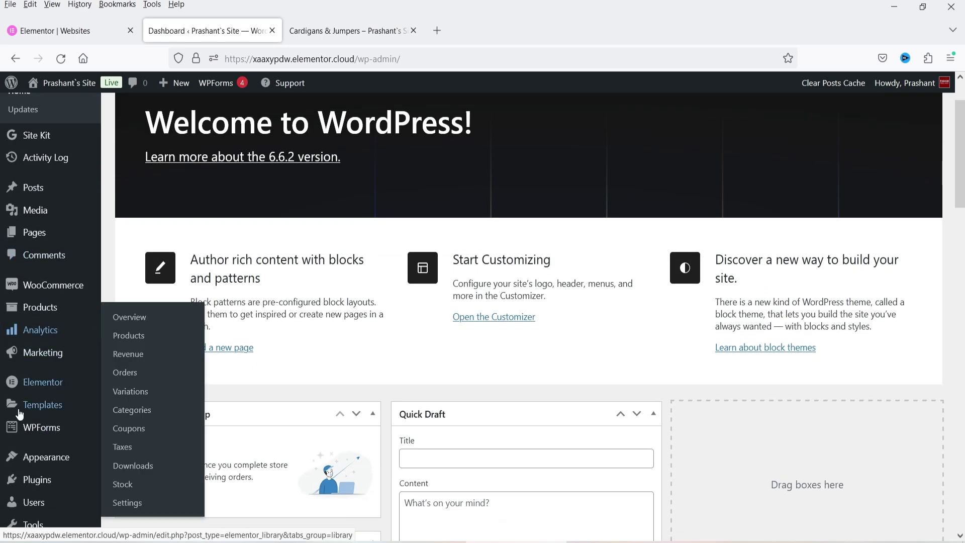
{"action": "mouse_move", "coordinate": [41, 411]}
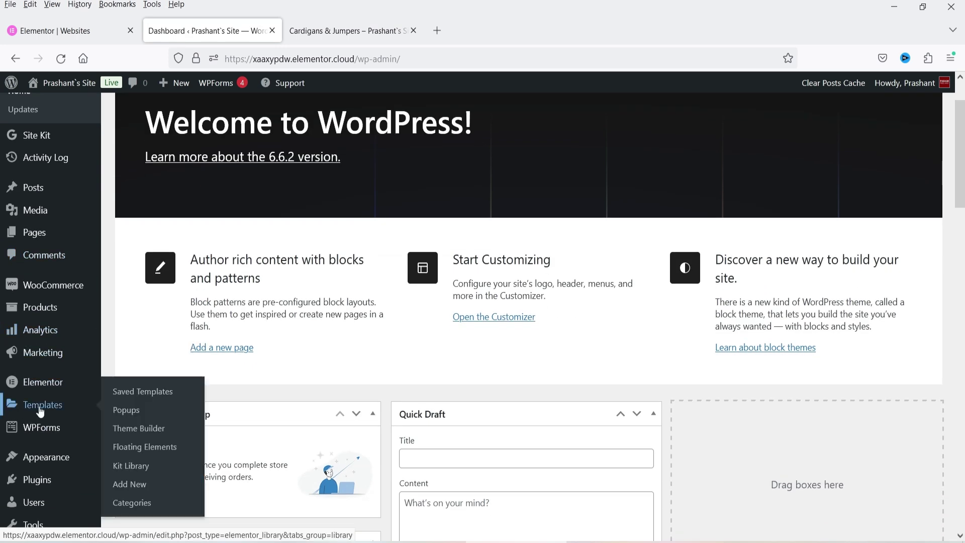
{"action": "left_click", "coordinate": [160, 446]}
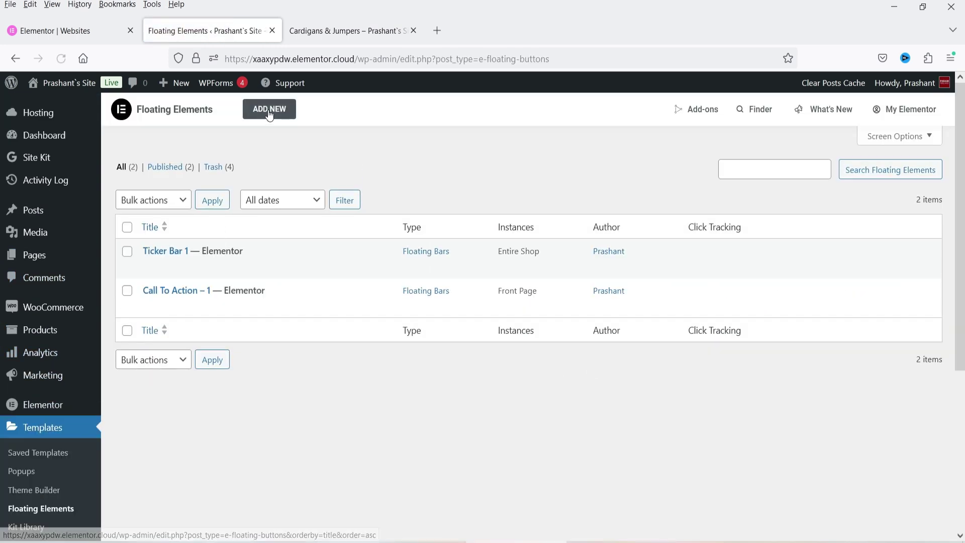
Create a new floating element of type Floating Bars named "Coupon bar 1".
{"action": "left_click", "coordinate": [269, 111]}
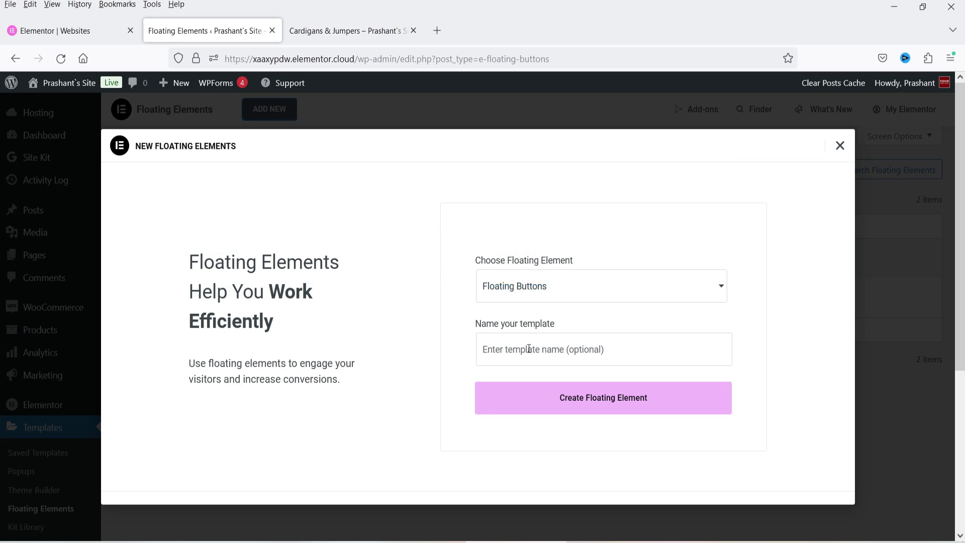
{"action": "left_click", "coordinate": [543, 287]}
{"action": "left_click", "coordinate": [542, 330]}
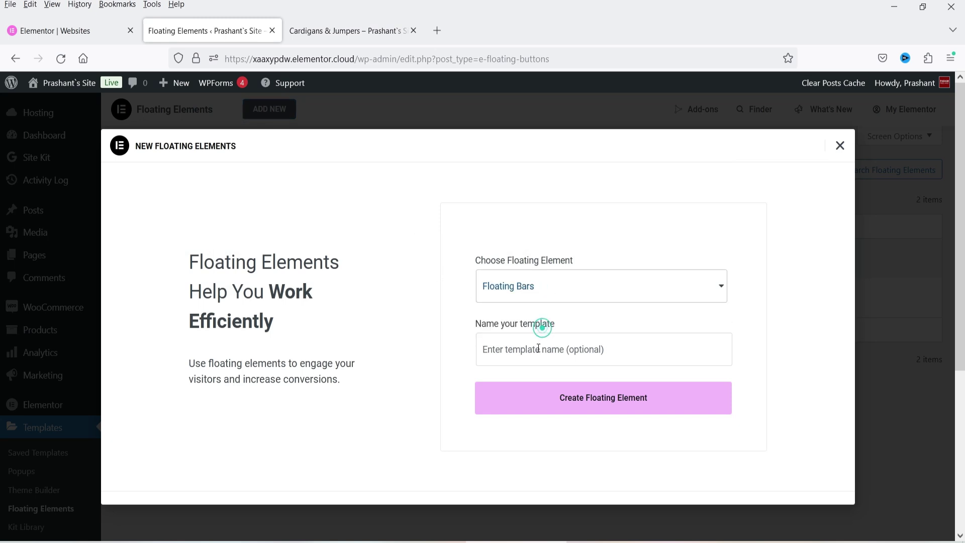
{"action": "left_click", "coordinate": [538, 348]}
{"action": "type", "text": "Coupon bar 1"}
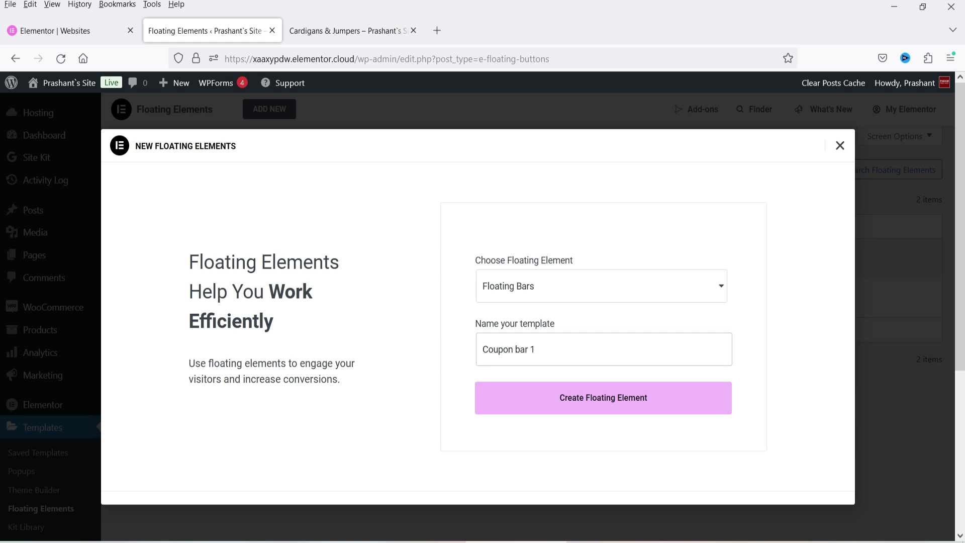
{"action": "left_click", "coordinate": [618, 408]}
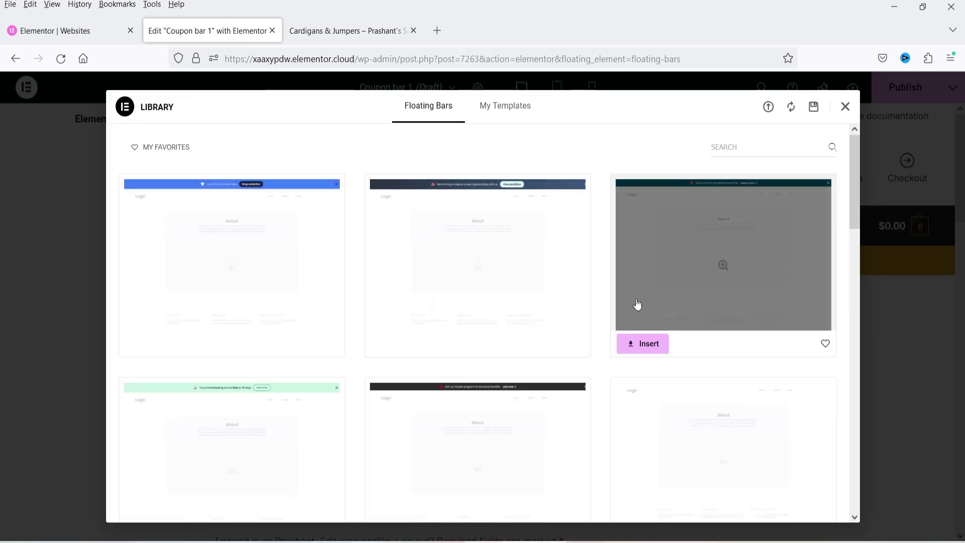
Insert the magenta free-gift coupon bar template found at the end of the floating bars library.
{"action": "scroll", "coordinate": [629, 304], "scroll_direction": "down", "scroll_amount": 5}
{"action": "scroll", "coordinate": [629, 304], "scroll_direction": "down", "scroll_amount": 5}
{"action": "scroll", "coordinate": [566, 280], "scroll_direction": "down", "scroll_amount": 2}
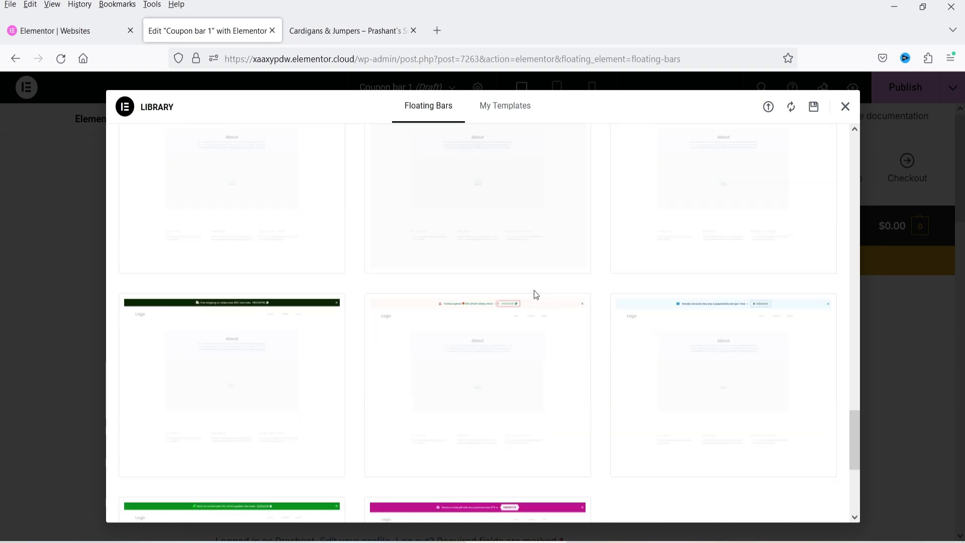
{"action": "scroll", "coordinate": [534, 290], "scroll_direction": "down", "scroll_amount": 3}
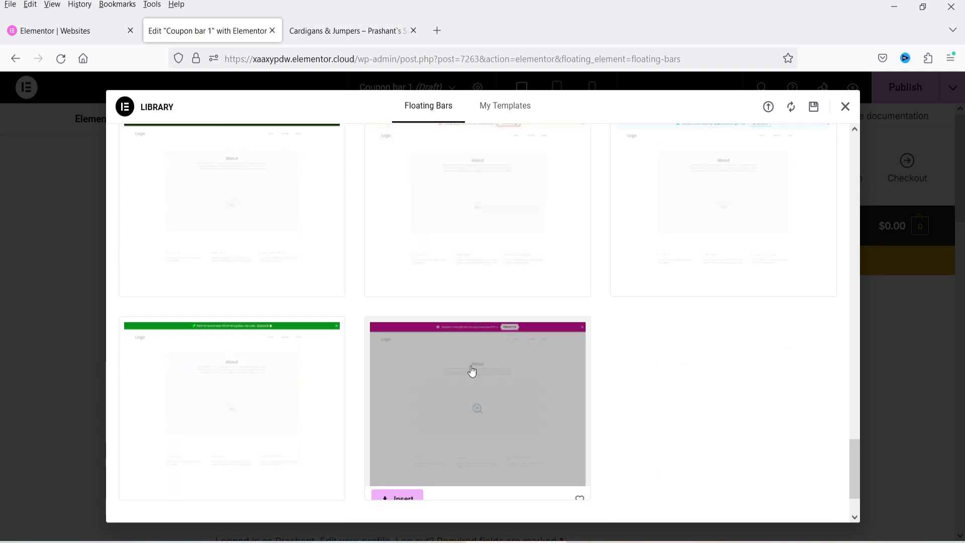
{"action": "left_click", "coordinate": [474, 378]}
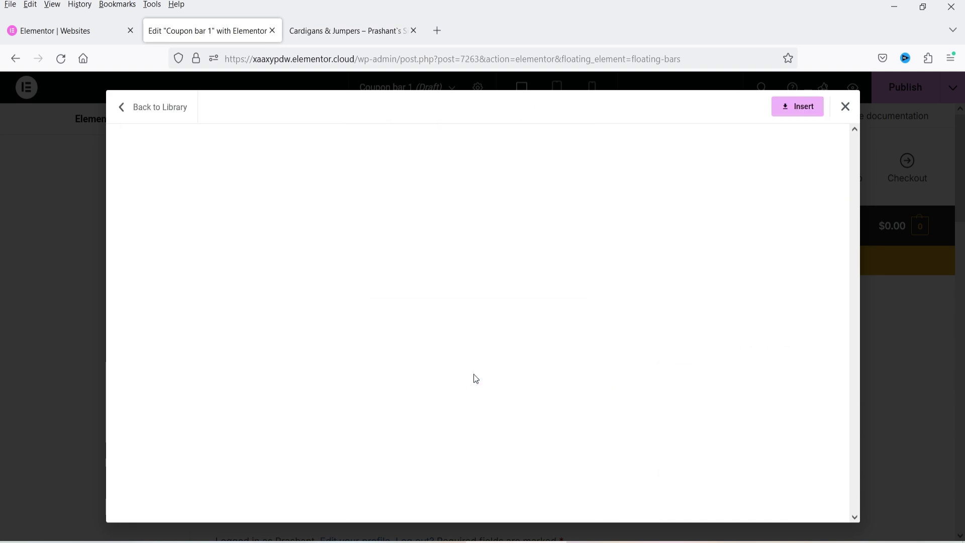
{"action": "left_click", "coordinate": [796, 107]}
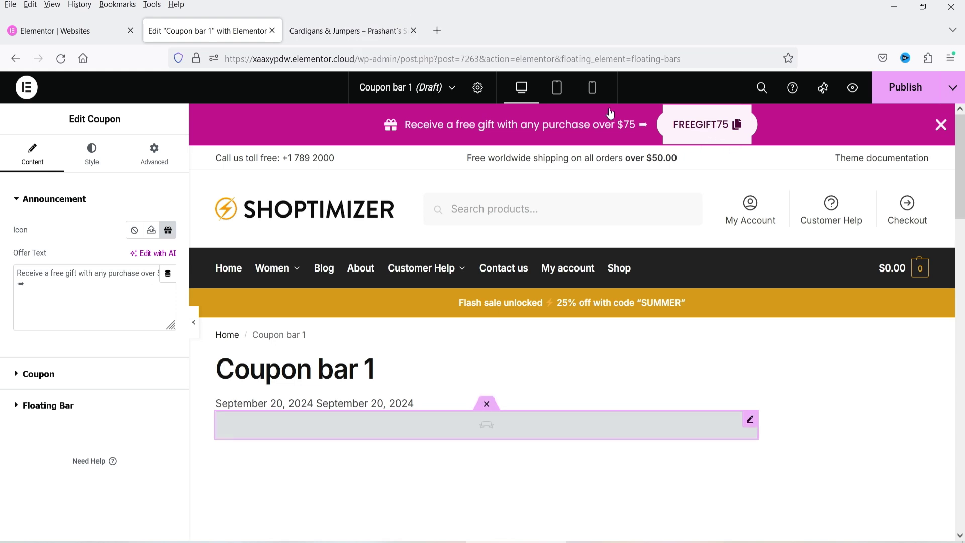
Open the site's WordPress dashboard in a new tab and bring up the form for adding a WooCommerce marketing coupon.
{"action": "left_click", "coordinate": [328, 31]}
{"action": "mouse_move", "coordinate": [60, 82]}
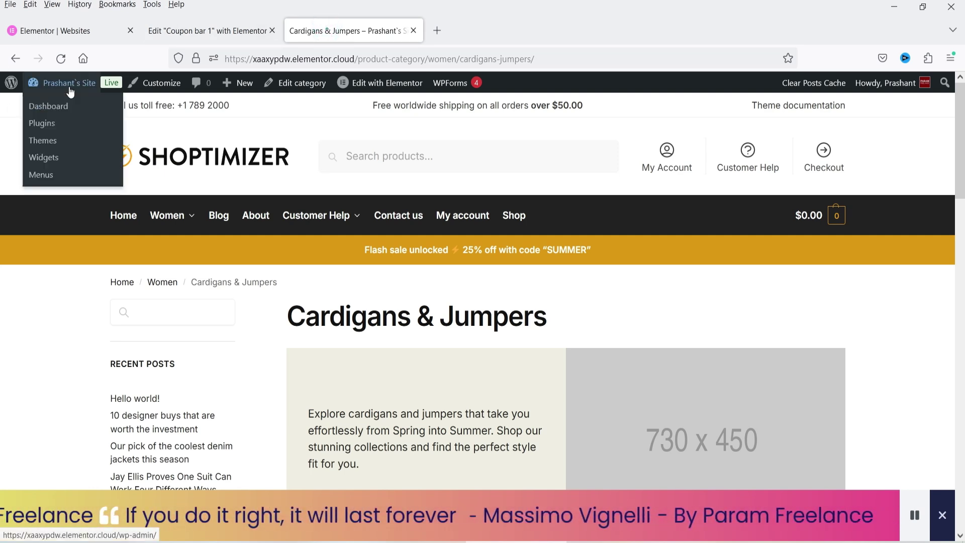
{"action": "right_click", "coordinate": [55, 113]}
{"action": "left_click", "coordinate": [75, 122]}
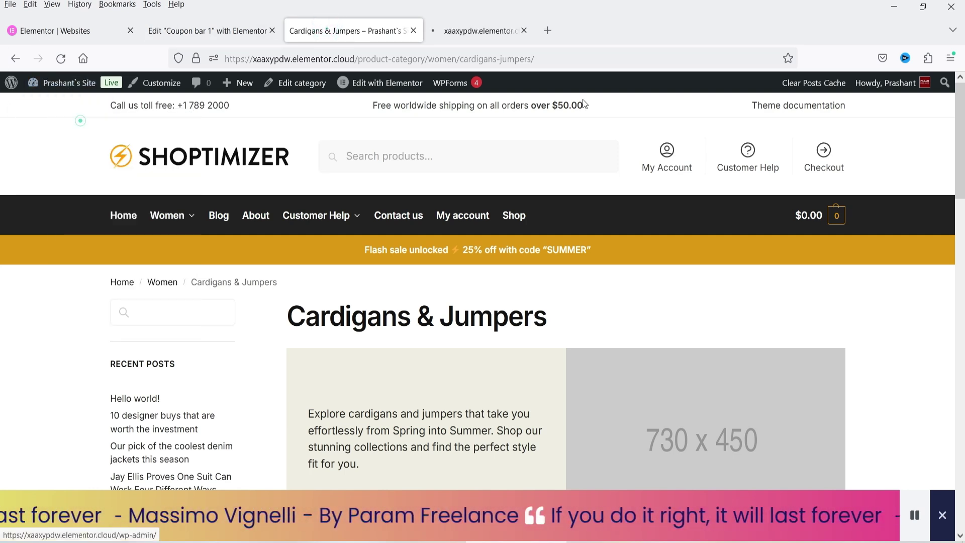
{"action": "left_click", "coordinate": [487, 31]}
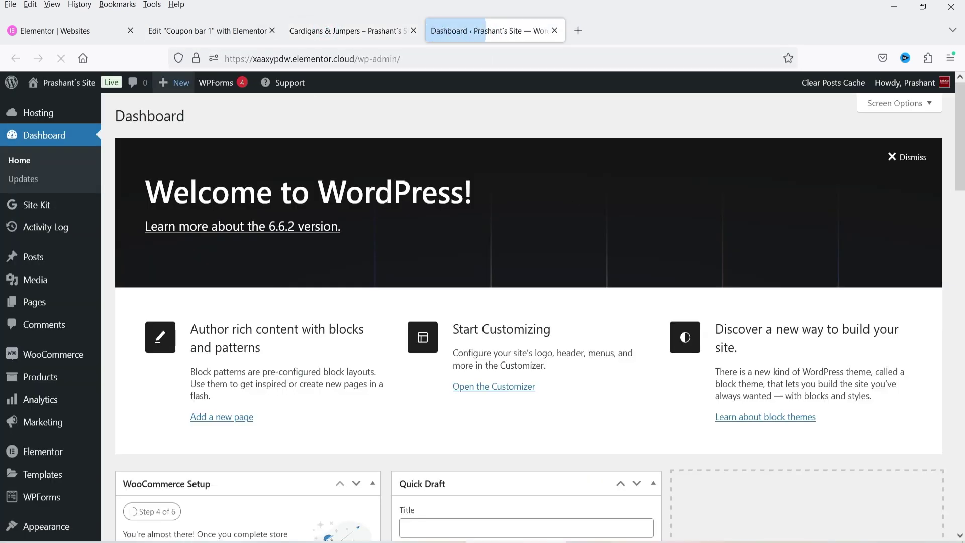
{"action": "mouse_move", "coordinate": [33, 428]}
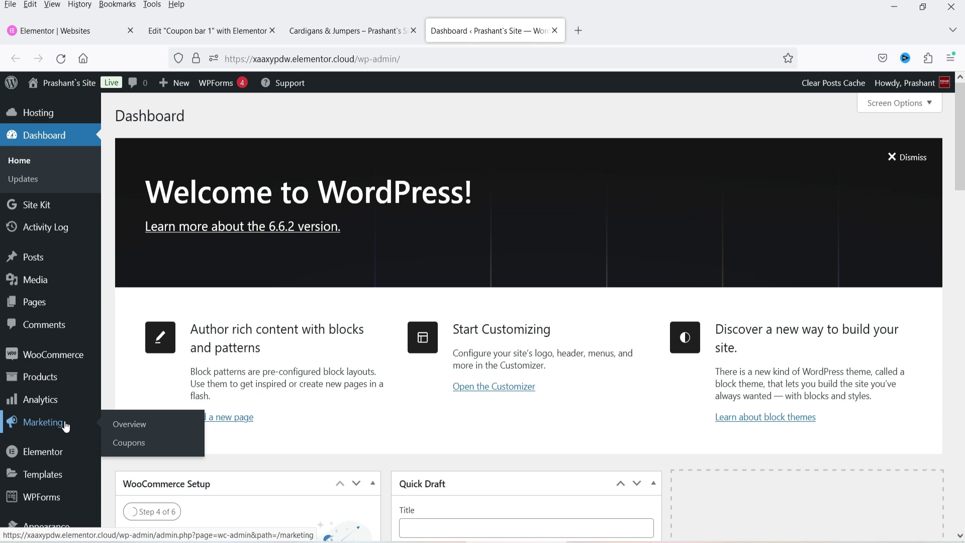
{"action": "left_click", "coordinate": [132, 448]}
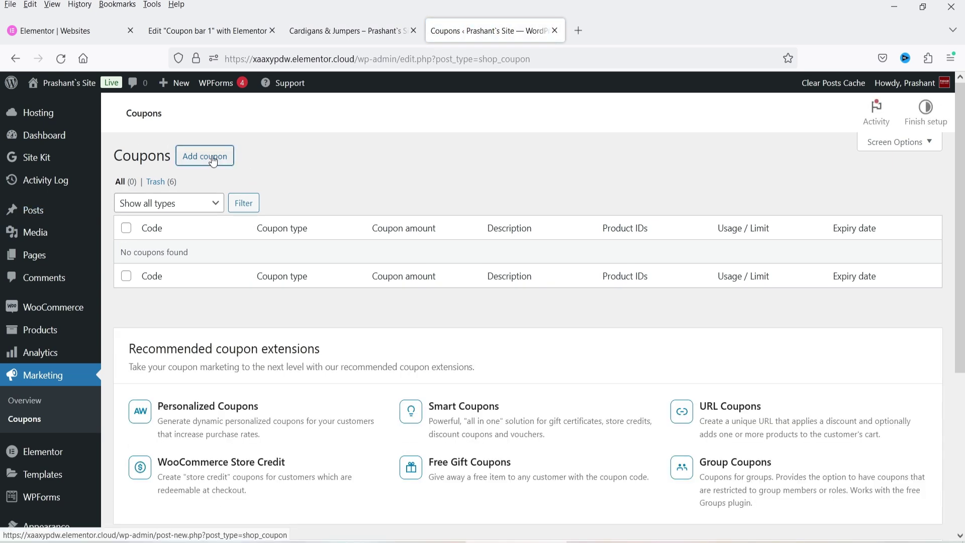
{"action": "left_click", "coordinate": [217, 163]}
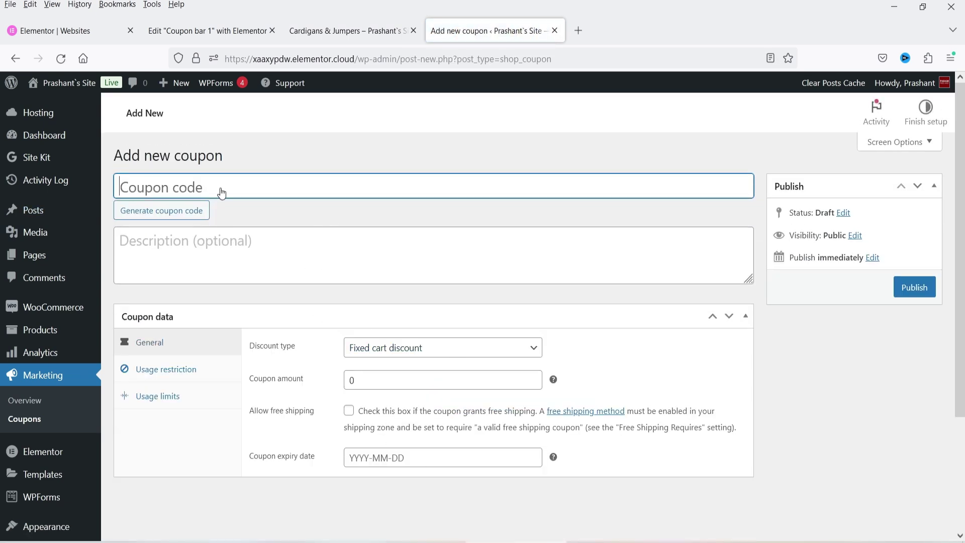
Return to the coupon bar editor and review its offer text, coupon code and floating bar content settings.
{"action": "left_click", "coordinate": [219, 31]}
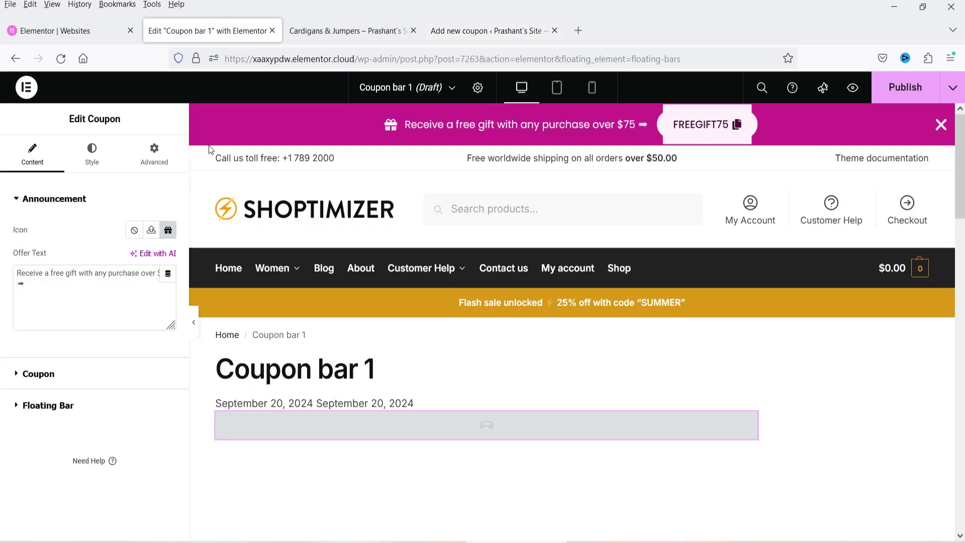
{"action": "triple_click", "coordinate": [40, 272]}
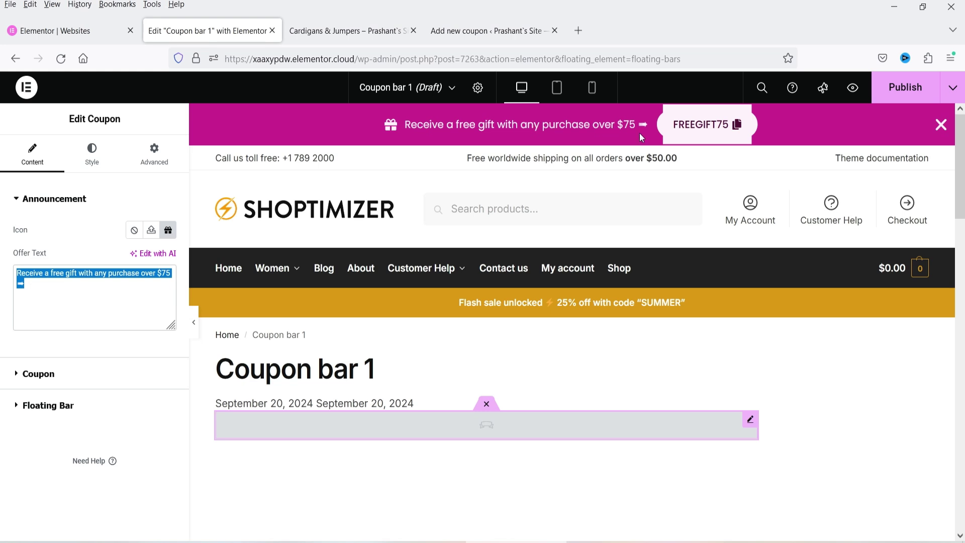
{"action": "left_click", "coordinate": [32, 290]}
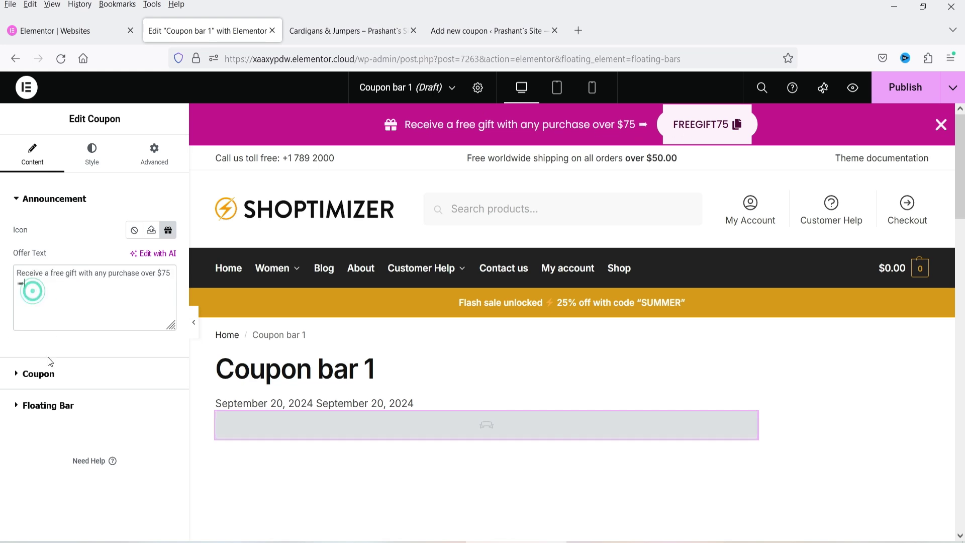
{"action": "left_click", "coordinate": [44, 371]}
{"action": "double_click", "coordinate": [149, 261]}
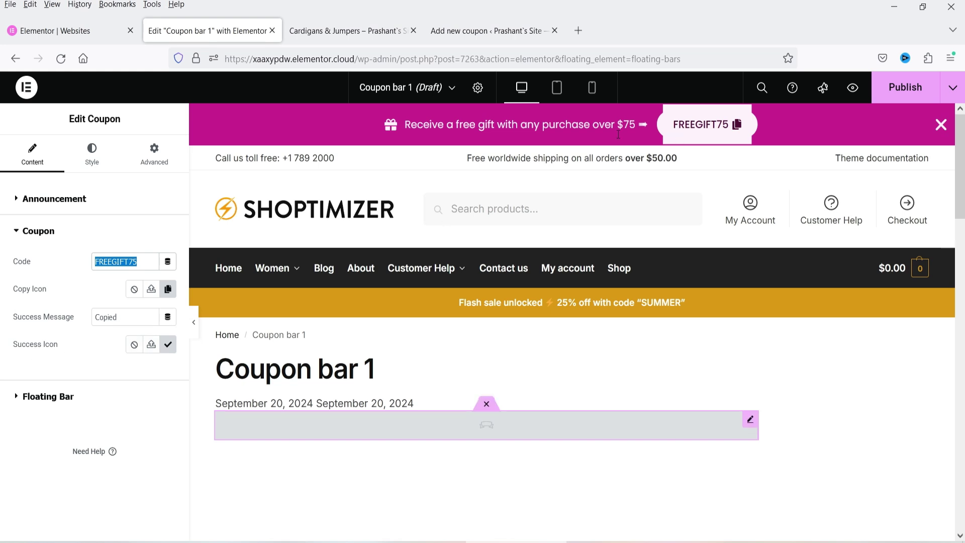
{"action": "left_click", "coordinate": [62, 402]}
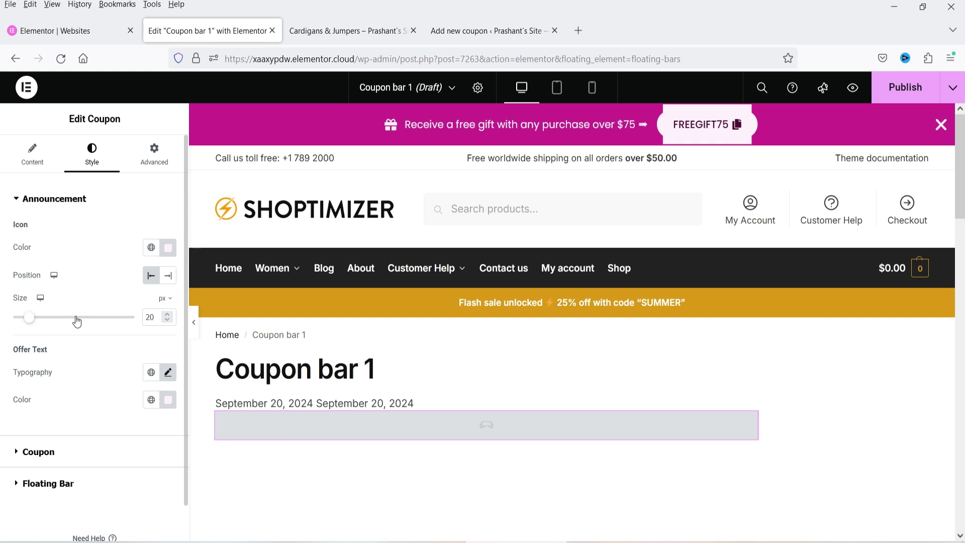
Start publishing the coupon bar and add a display condition that includes WooCommerce, Entire Shop.
{"action": "left_click", "coordinate": [48, 483]}
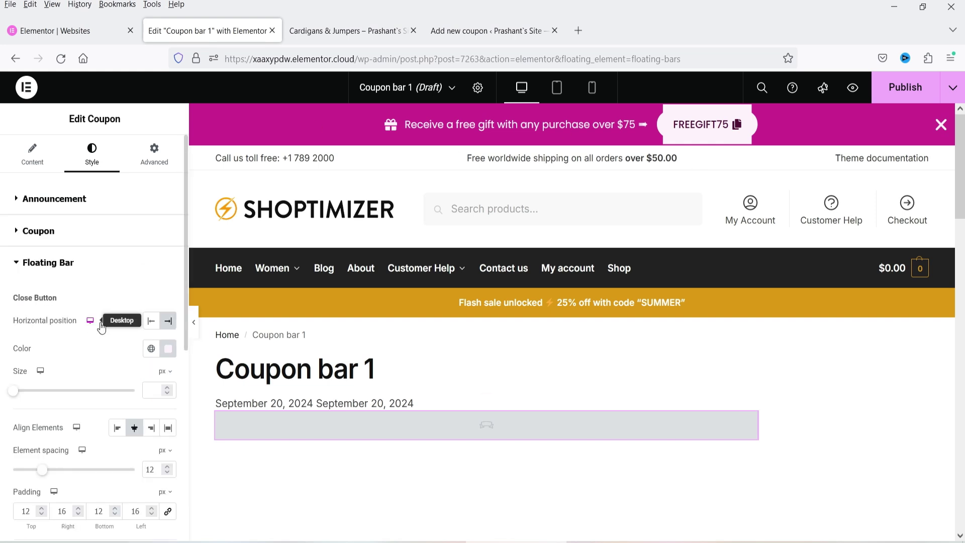
{"action": "left_click", "coordinate": [892, 97]}
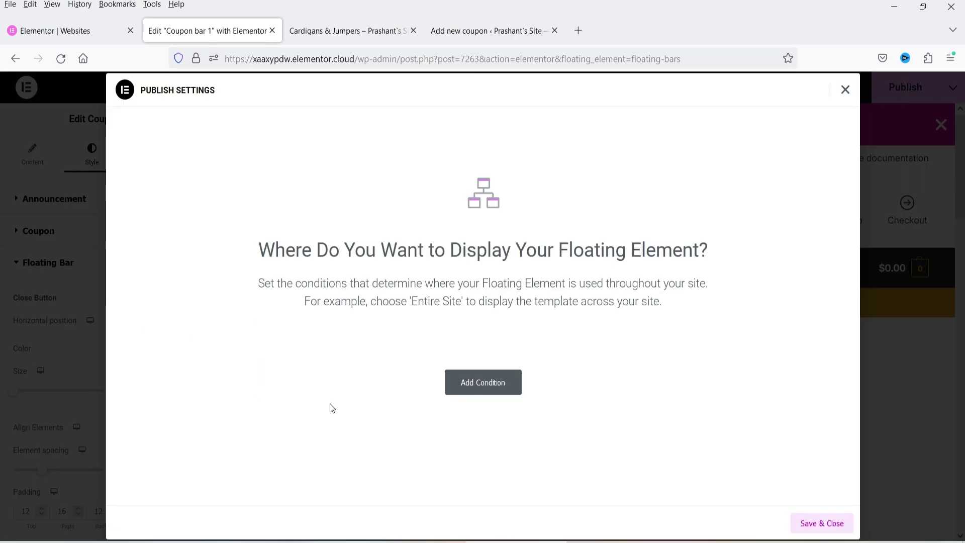
{"action": "left_click", "coordinate": [466, 383]}
{"action": "left_click", "coordinate": [372, 359]}
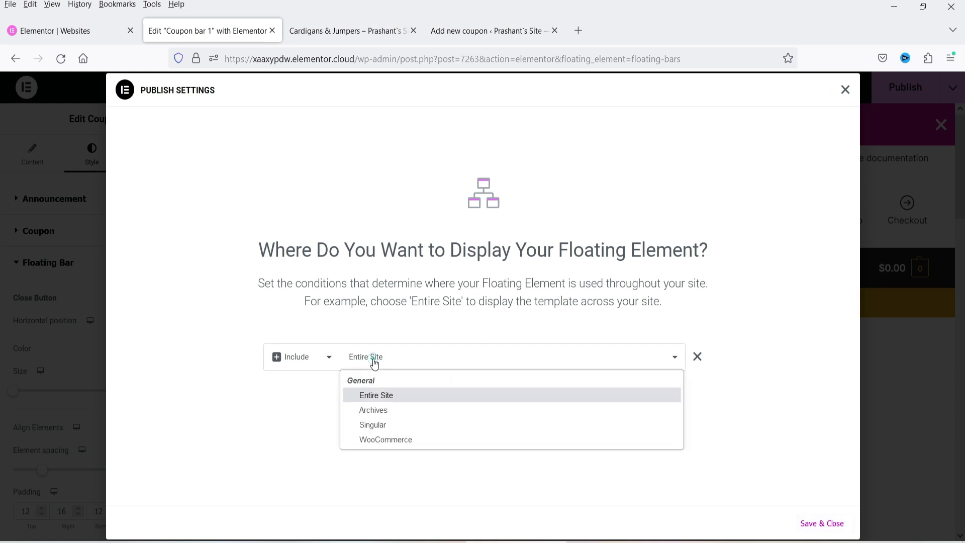
{"action": "left_click", "coordinate": [426, 439]}
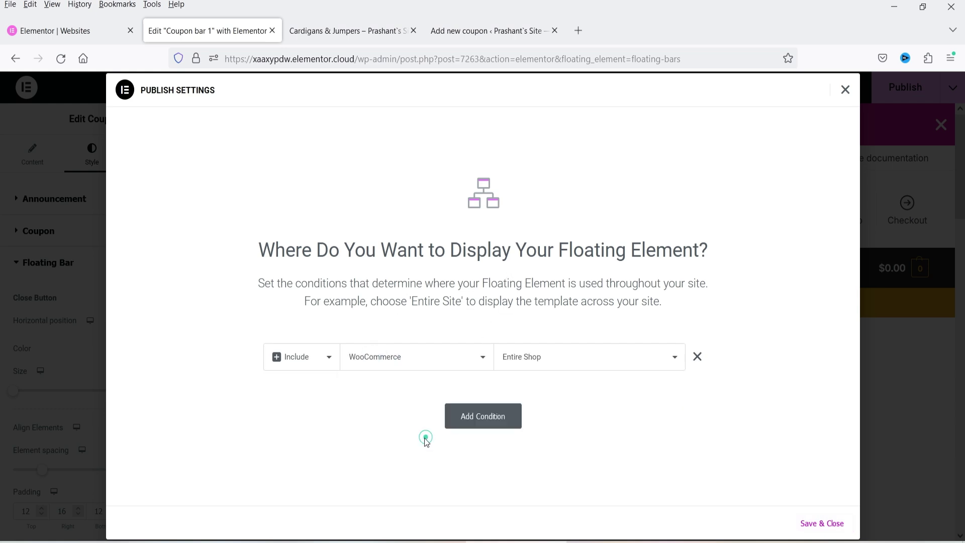
Change the display condition to Singular, Pages, and limit it to the Contact us page.
{"action": "left_click", "coordinate": [413, 358]}
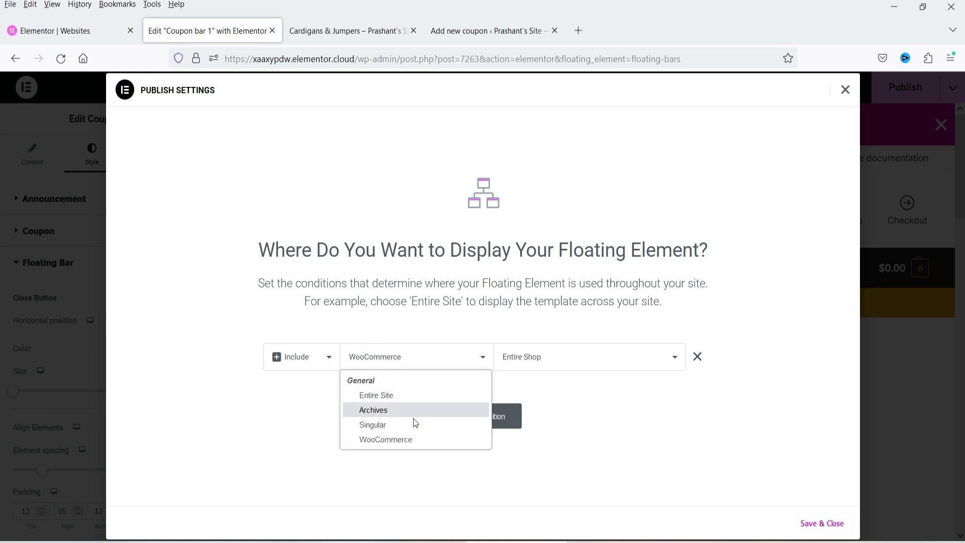
{"action": "left_click", "coordinate": [412, 422]}
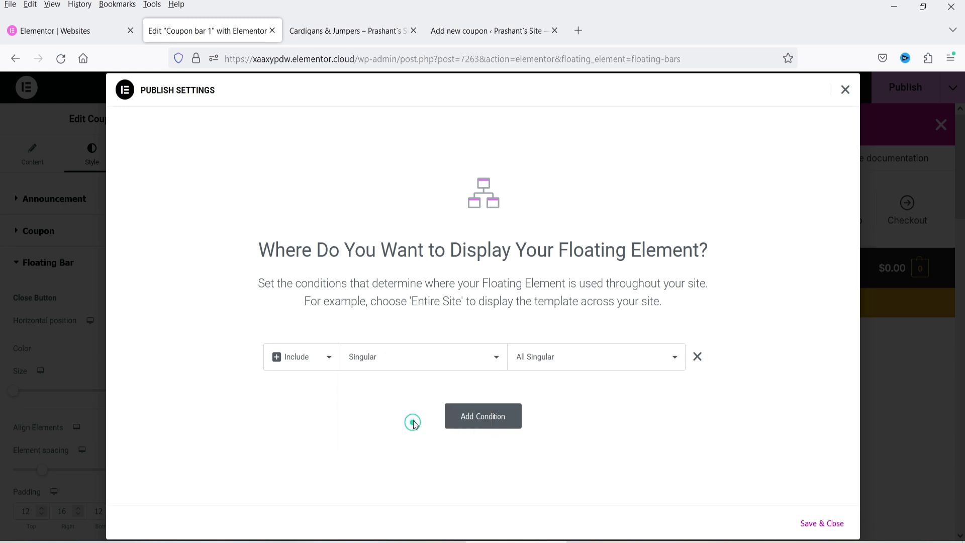
{"action": "left_click", "coordinate": [555, 367]}
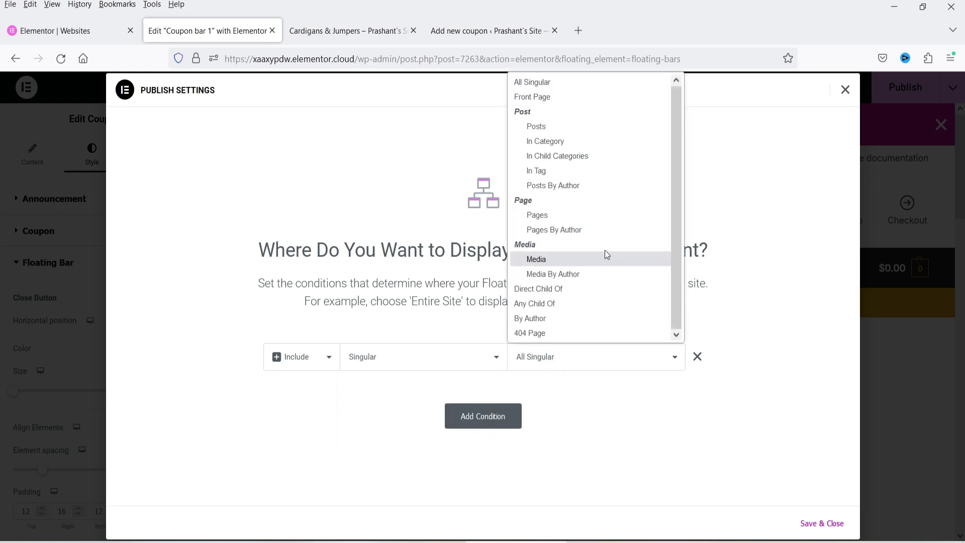
{"action": "left_click", "coordinate": [593, 216]}
{"action": "left_click", "coordinate": [628, 356]}
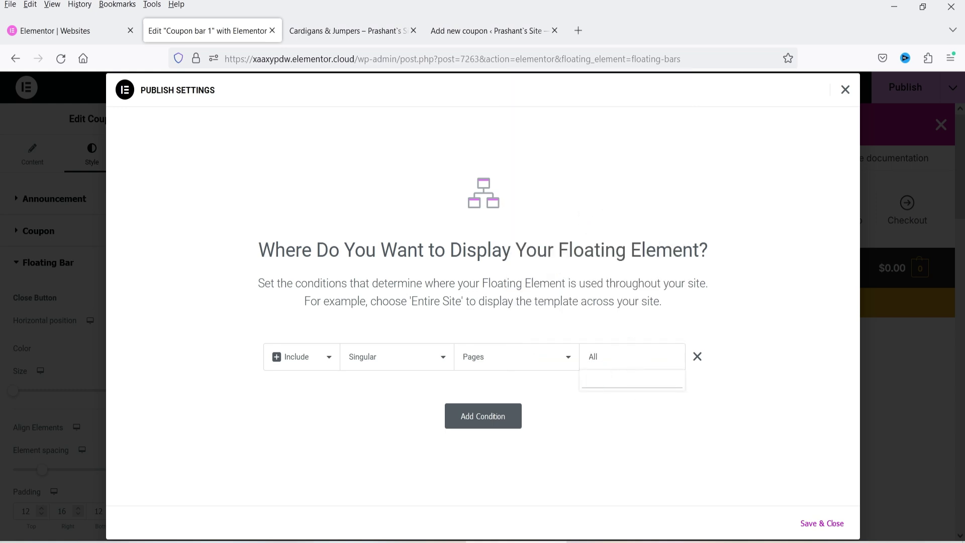
{"action": "type", "text": "contact"}
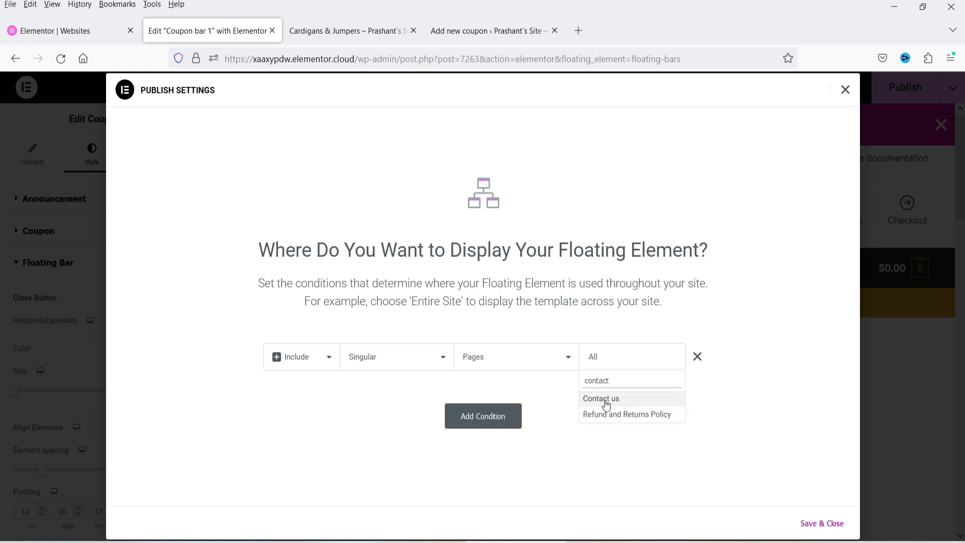
{"action": "left_click", "coordinate": [604, 398]}
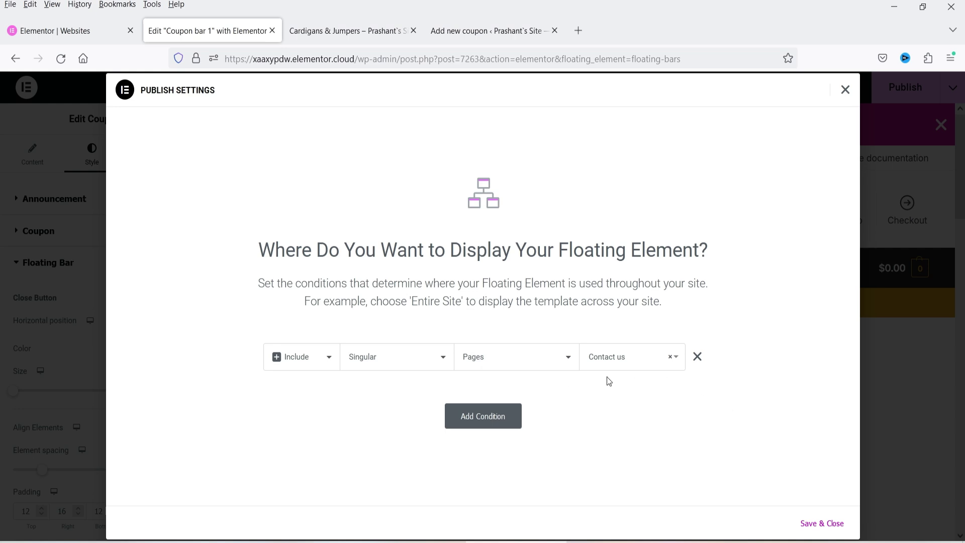
Set the display condition to WooCommerce, Entire Shop, and save it to publish the coupon bar.
{"action": "left_click", "coordinate": [366, 358]}
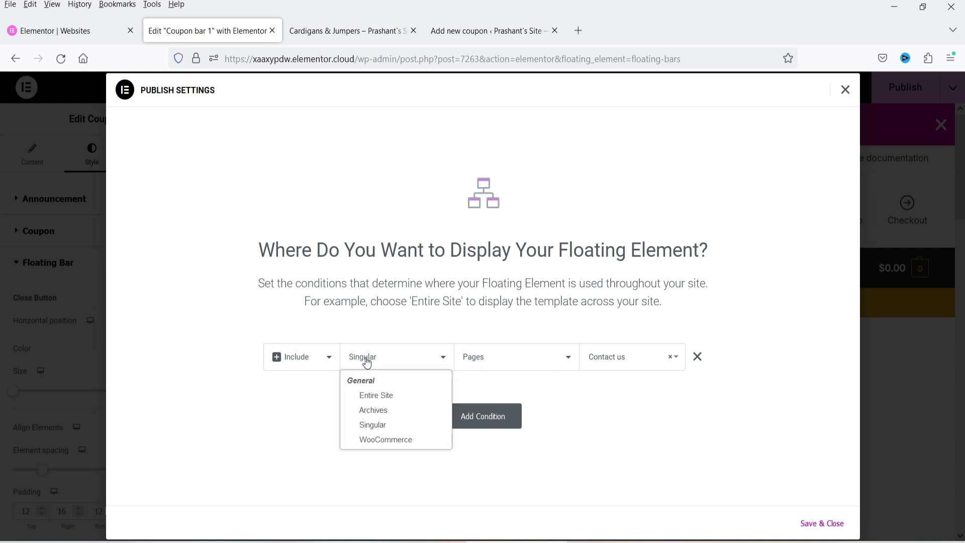
{"action": "left_click", "coordinate": [387, 439]}
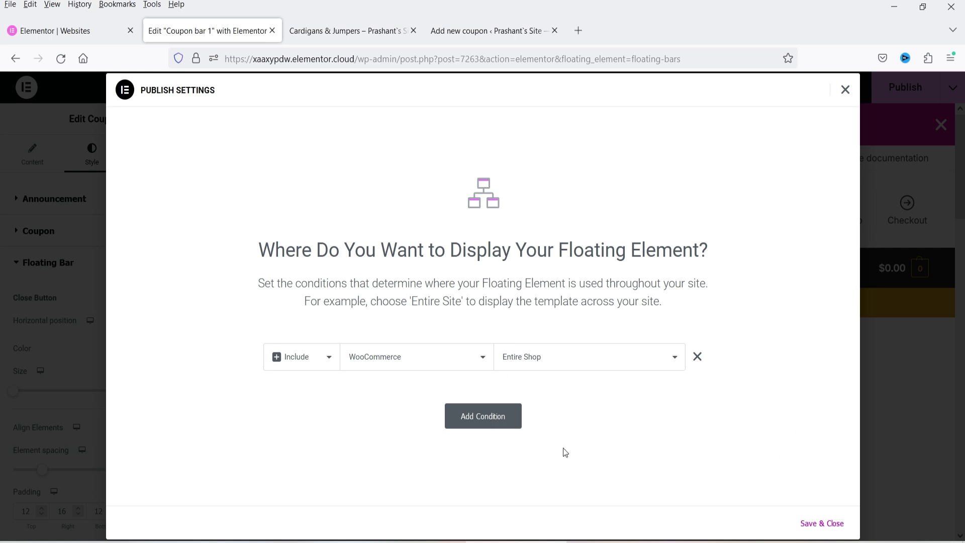
{"action": "left_click", "coordinate": [817, 528]}
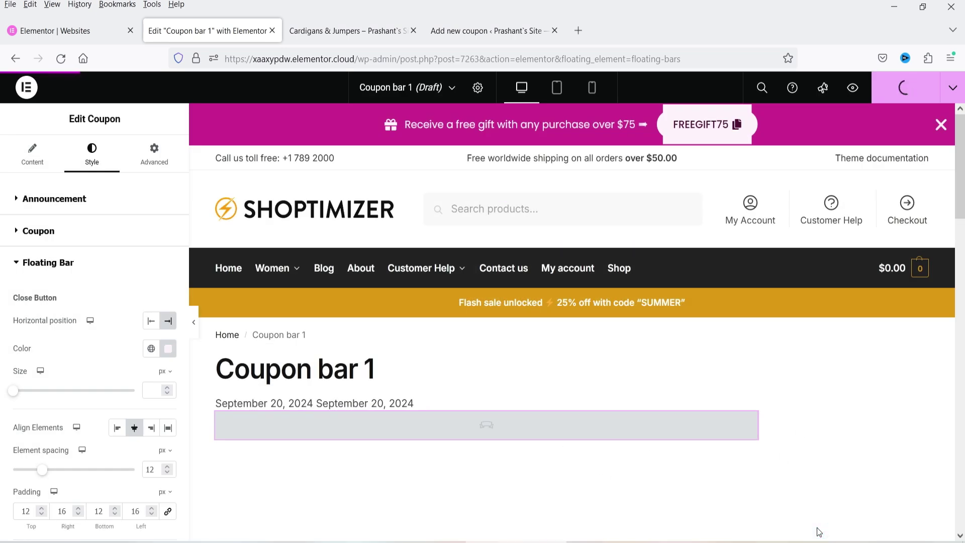
Check the floating bars on the live site's home and shop pages, and copy the code from the shop's coupon bar.
{"action": "left_click", "coordinate": [346, 31]}
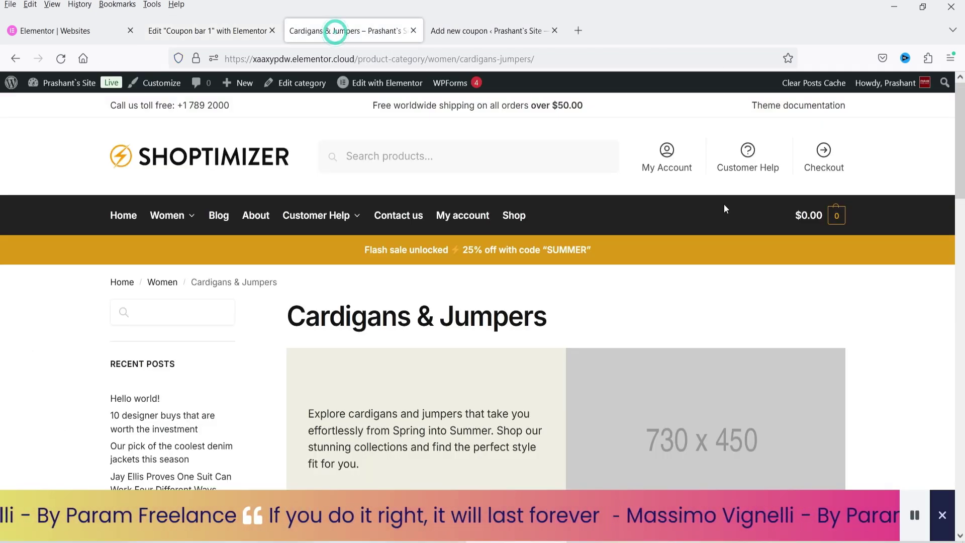
{"action": "mouse_move", "coordinate": [288, 254]}
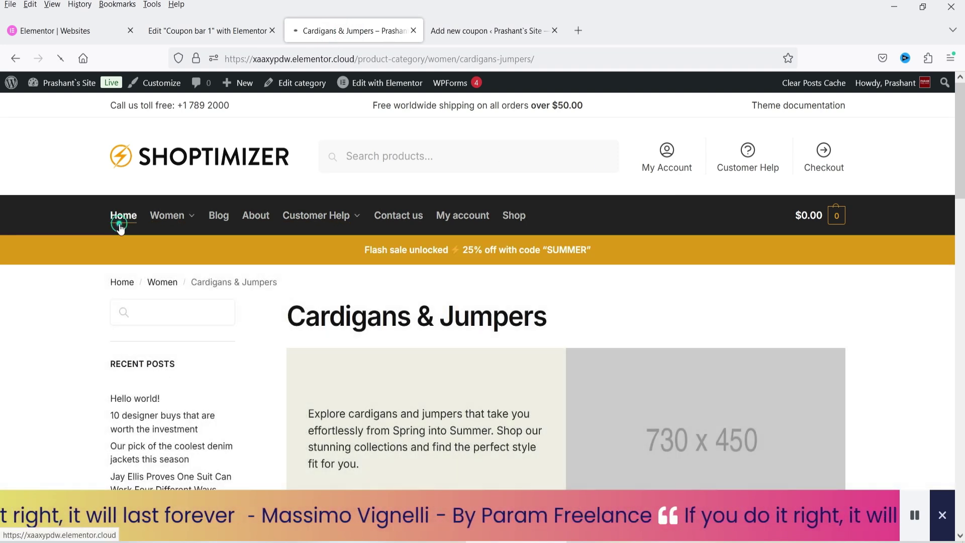
{"action": "left_click", "coordinate": [120, 221]}
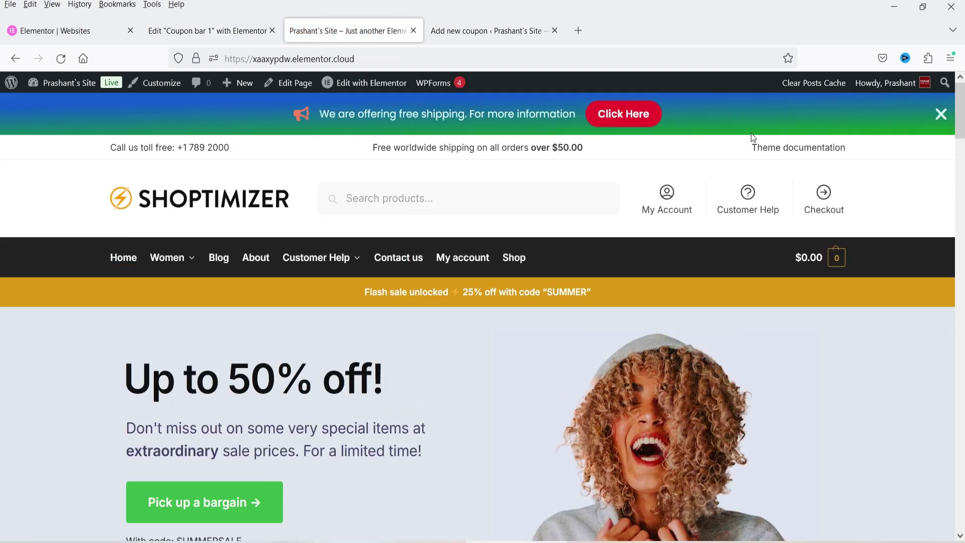
{"action": "left_click", "coordinate": [523, 257]}
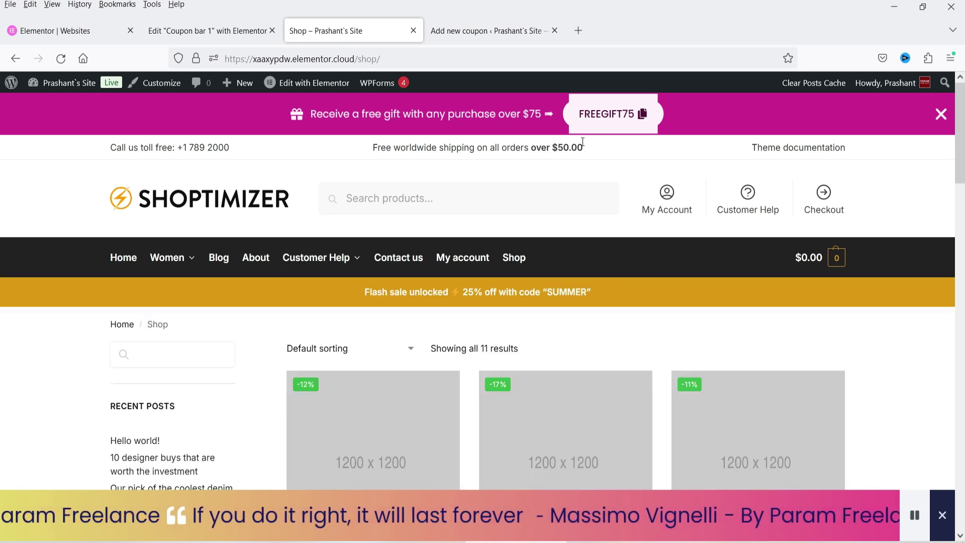
{"action": "left_click", "coordinate": [612, 120]}
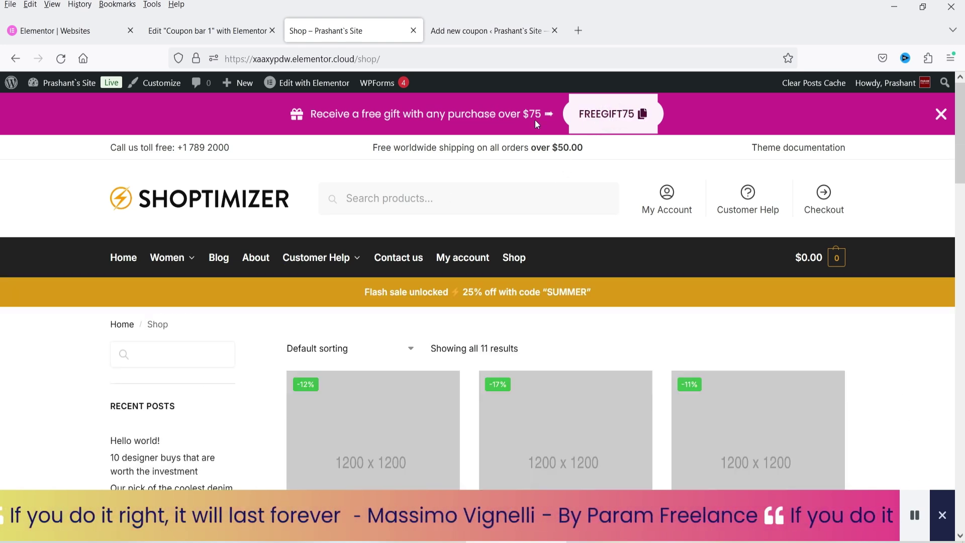
{"action": "scroll", "coordinate": [893, 274], "scroll_direction": "down", "scroll_amount": 3}
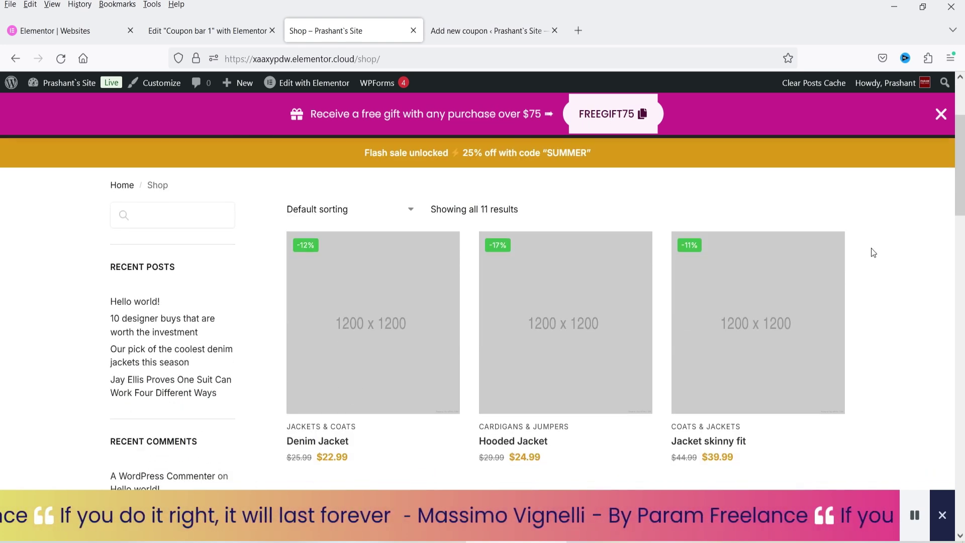
Switch to the browser window with the Elementor 3.24 blog article about floating bars.
{"action": "key", "text": "alt+Tab"}
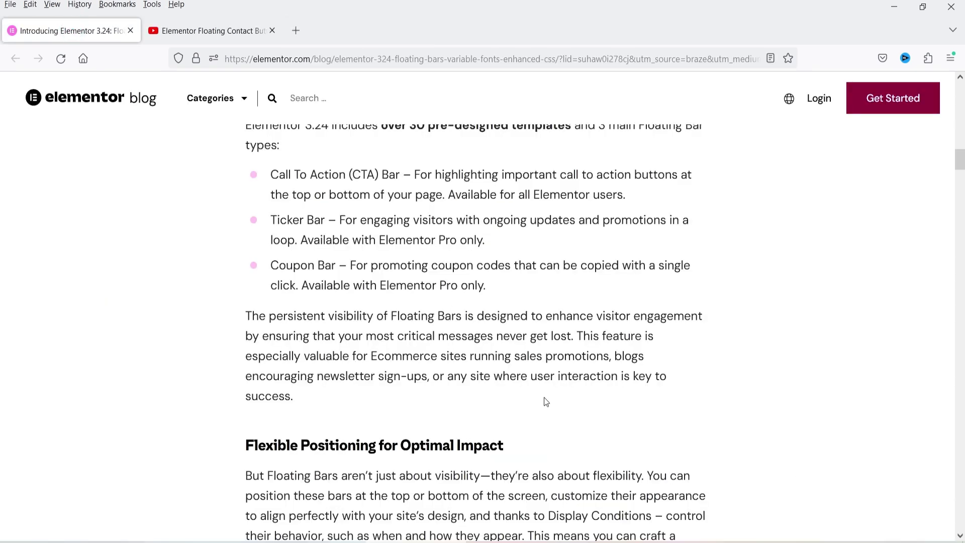